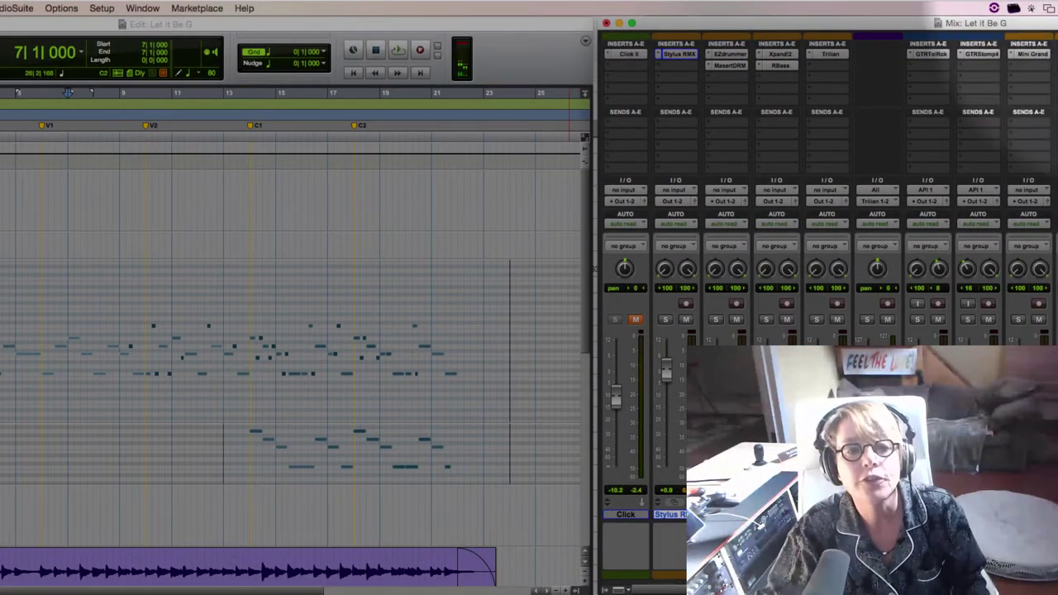
Check the Maserati drum plug-in, open Stylus RMX, and visit the Trilian product page
click(730, 65)
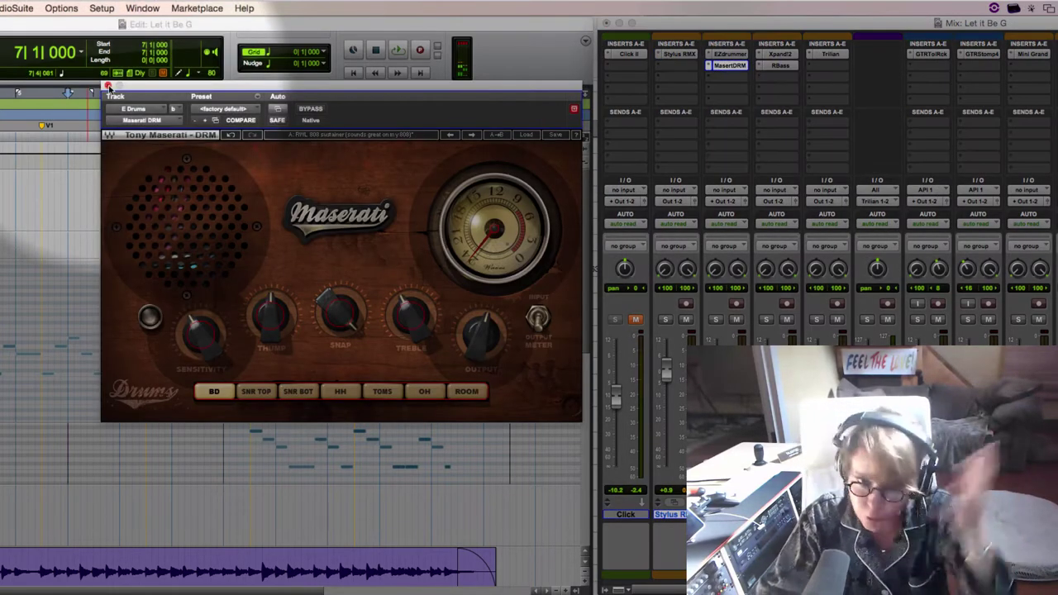
click(108, 86)
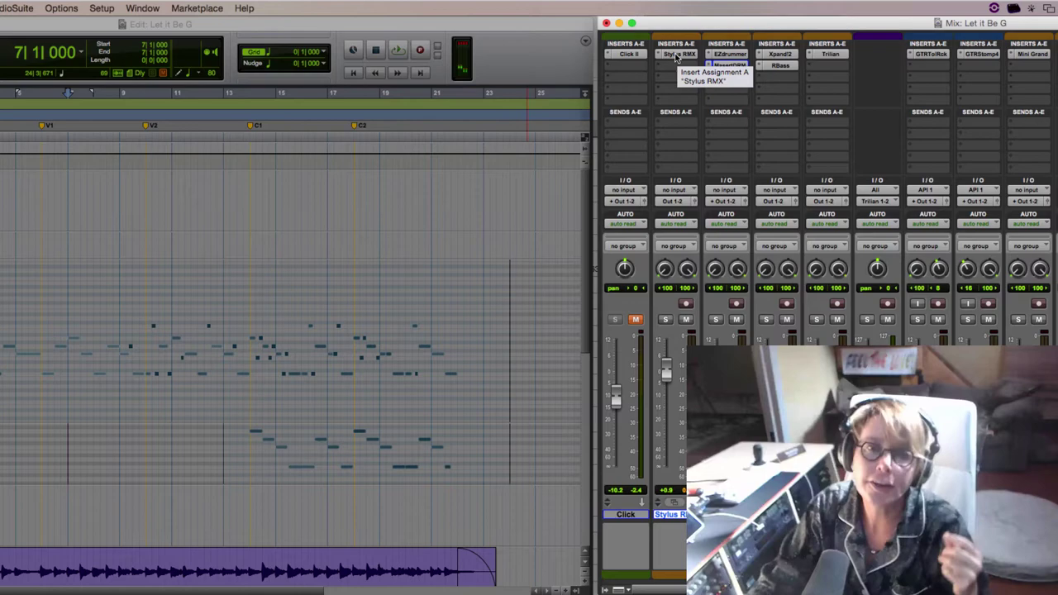
click(677, 54)
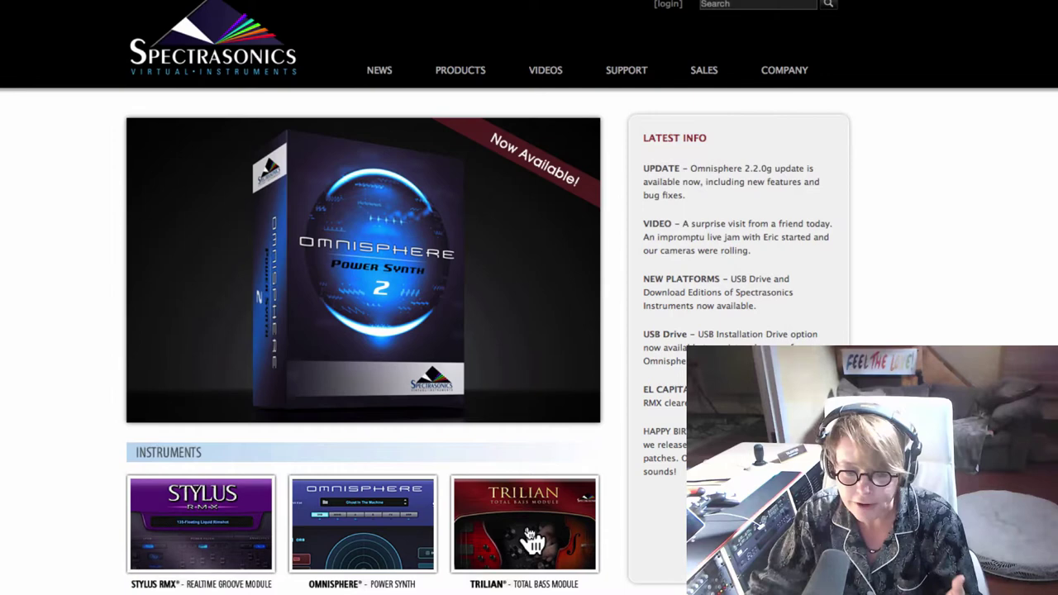
click(529, 533)
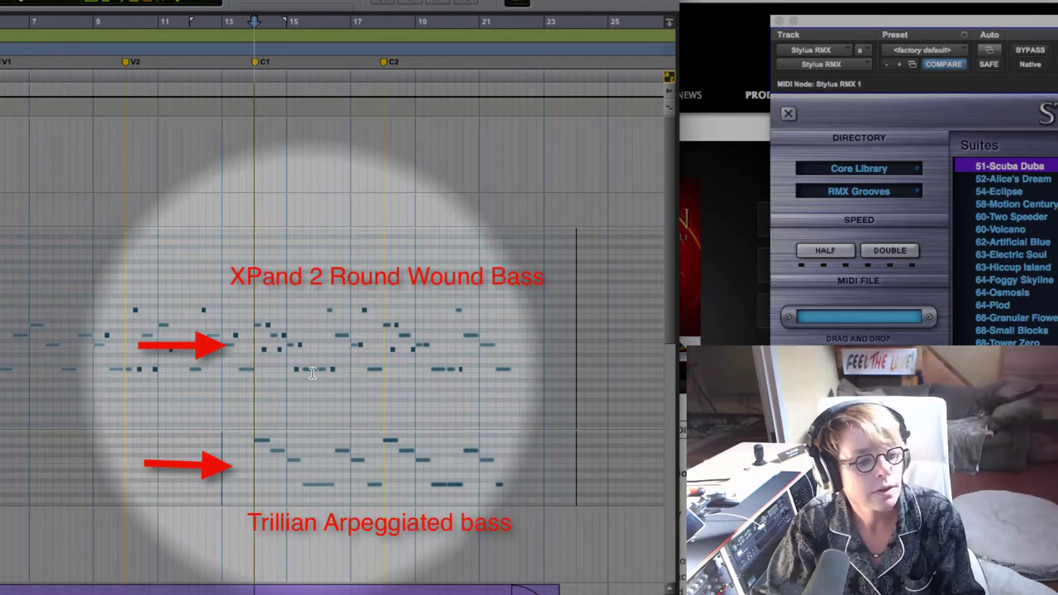
Play back the bass MIDI parts from a chosen point, then bring up the Mix window
click(259, 369)
key(space)
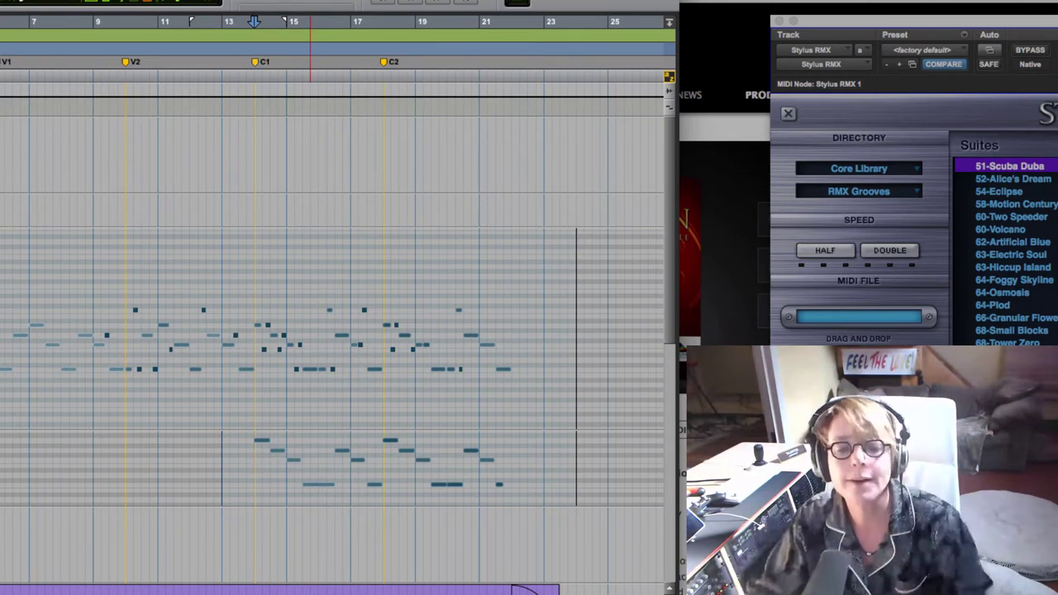
key(ctrl+equal)
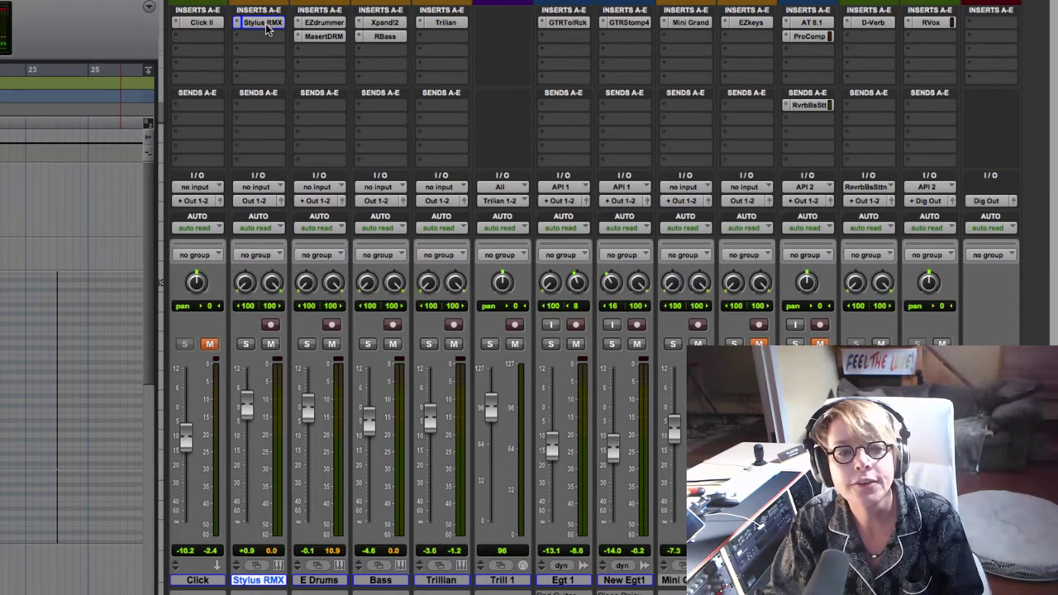
Reopen Stylus RMX on its multi mixer and check part 1's groove, 52-Alice's Dream Illusion 2
click(263, 25)
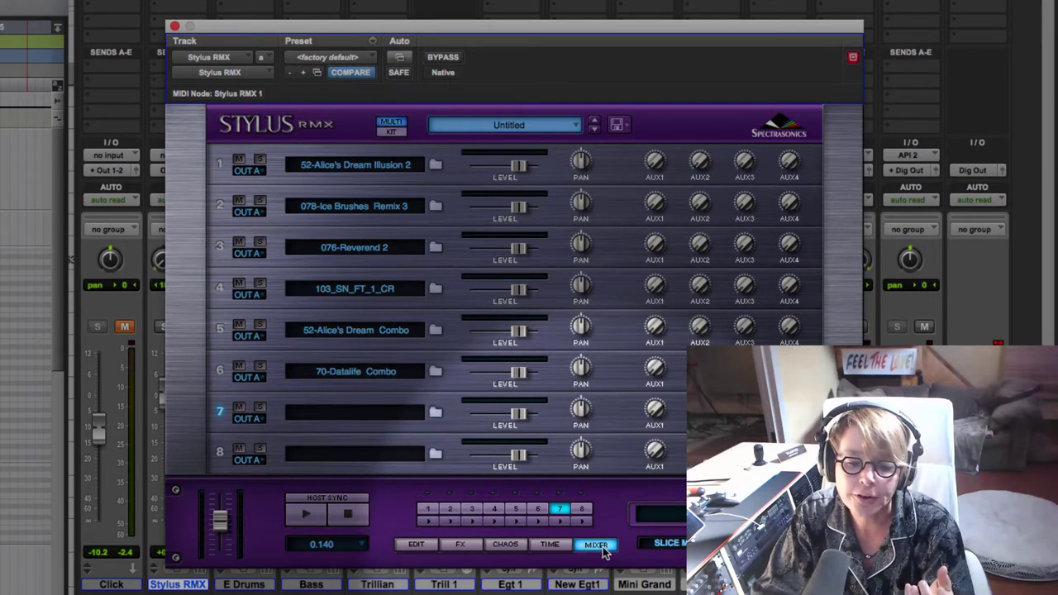
click(597, 547)
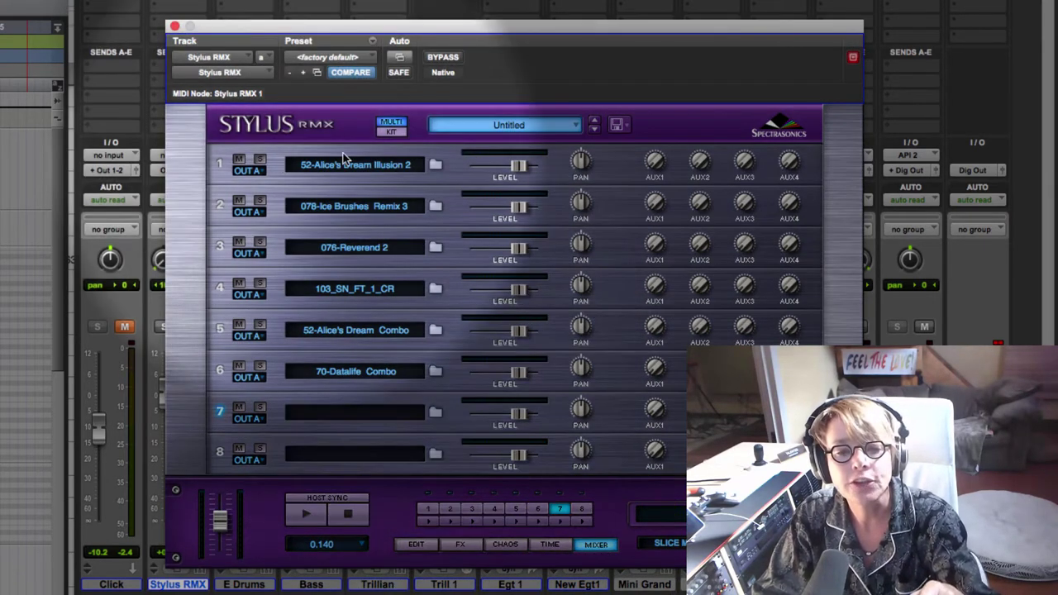
click(355, 165)
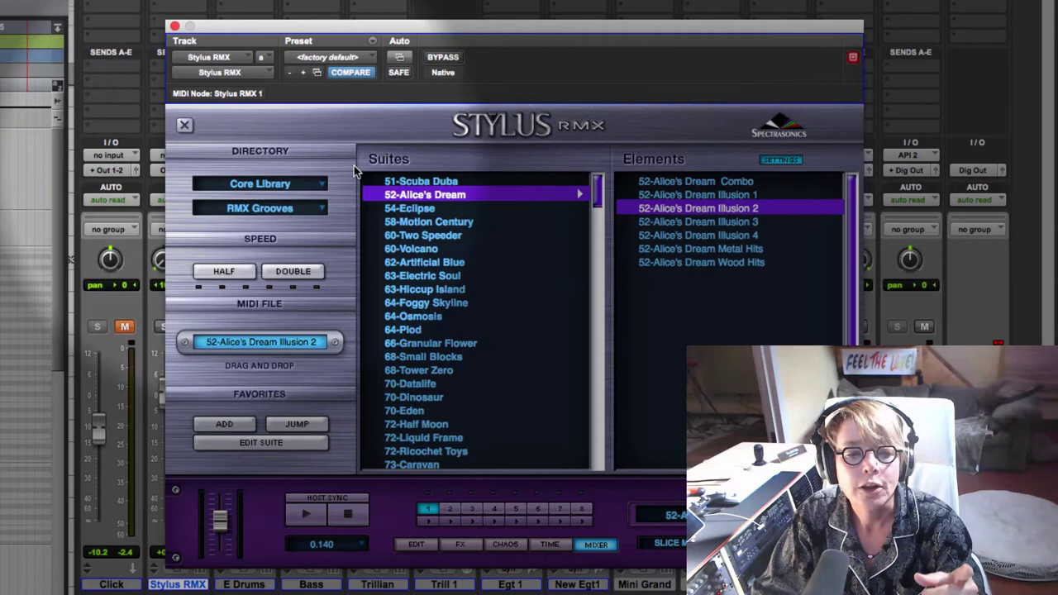
click(185, 124)
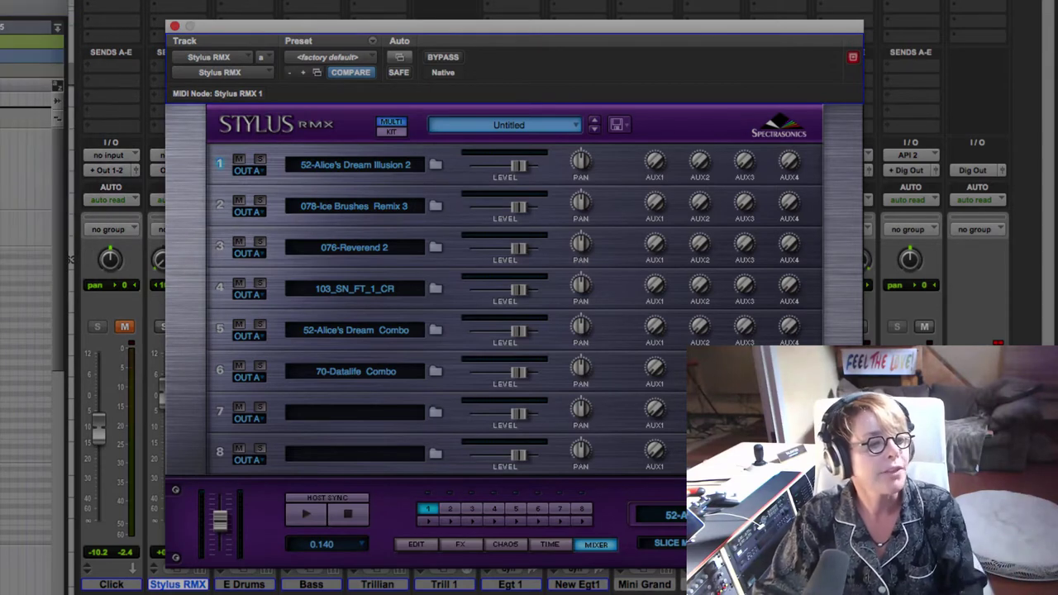
click(54, 91)
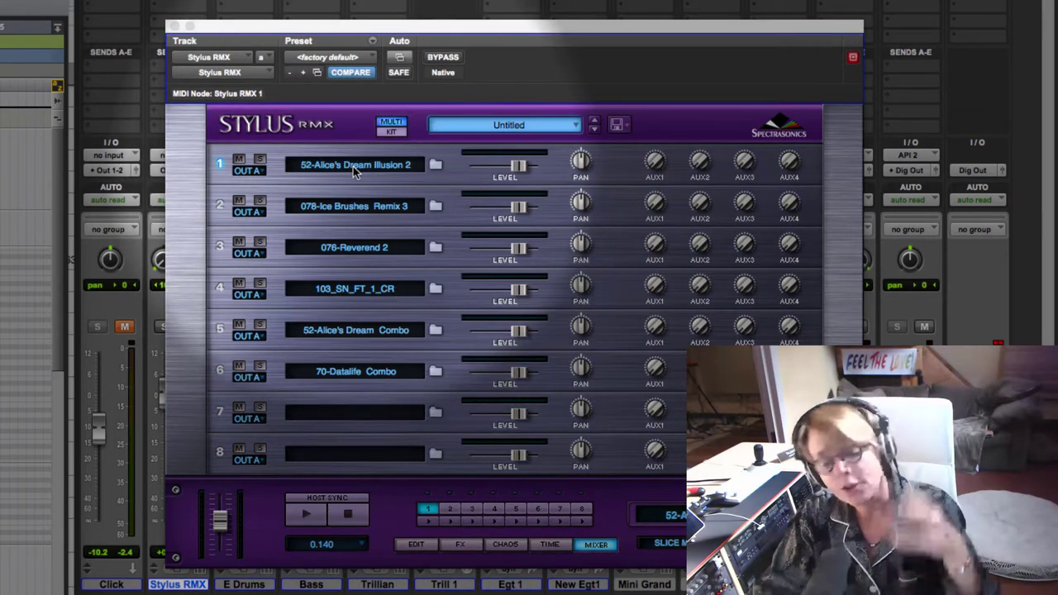
Audition part 1's 52-Alice's Dream grooves: Combo, Illusion 1–4 and Metal Hits
click(353, 166)
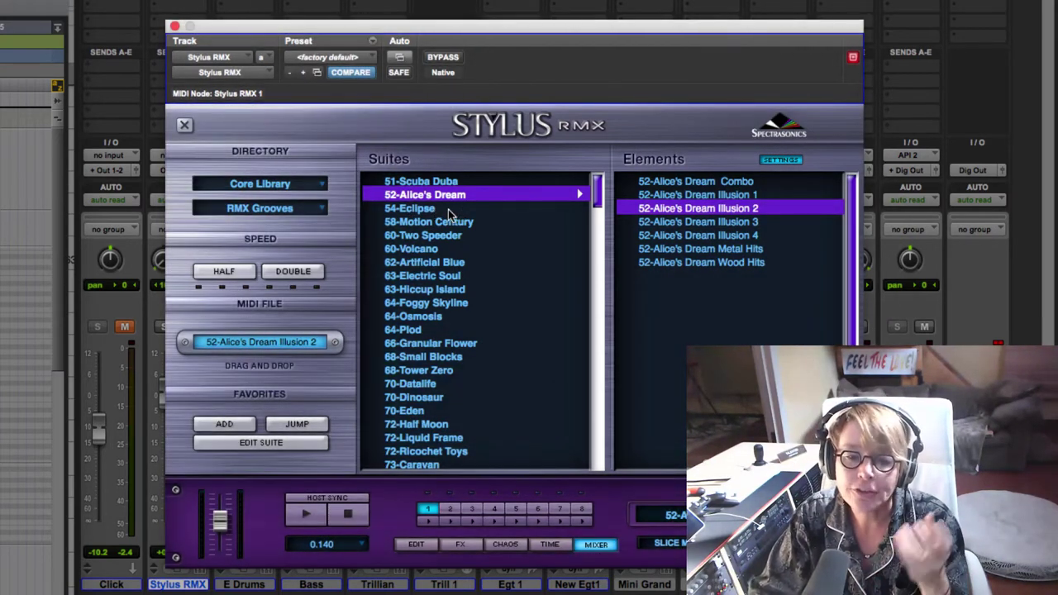
click(662, 212)
click(633, 183)
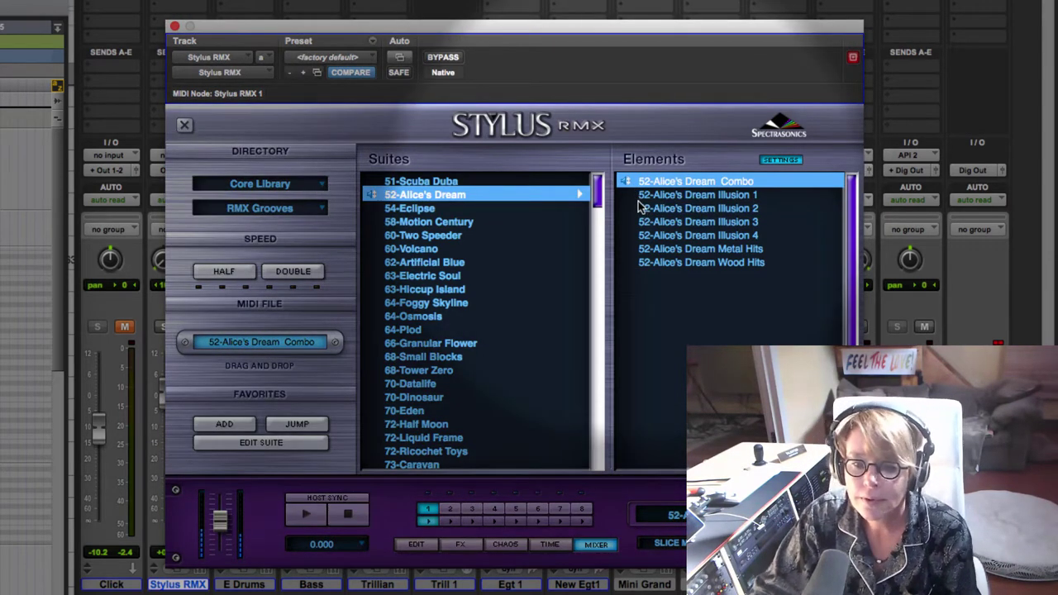
click(632, 192)
click(628, 197)
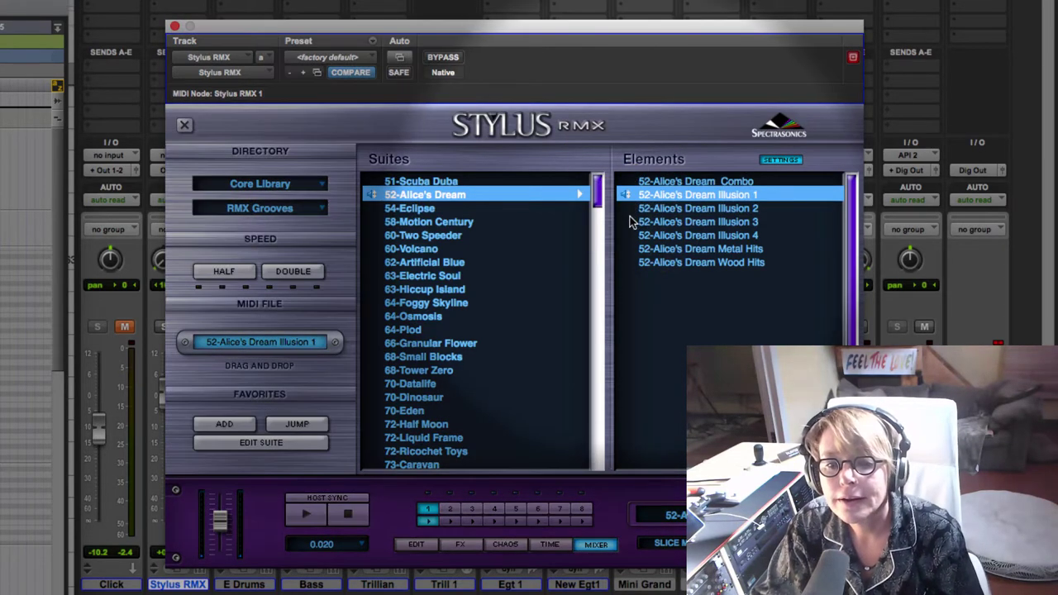
click(629, 213)
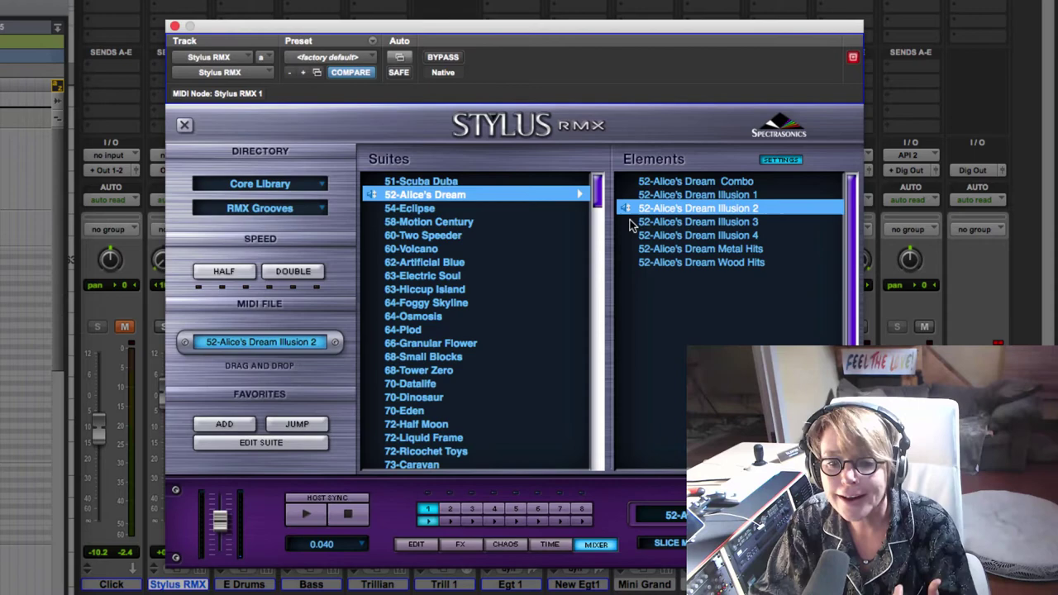
click(629, 223)
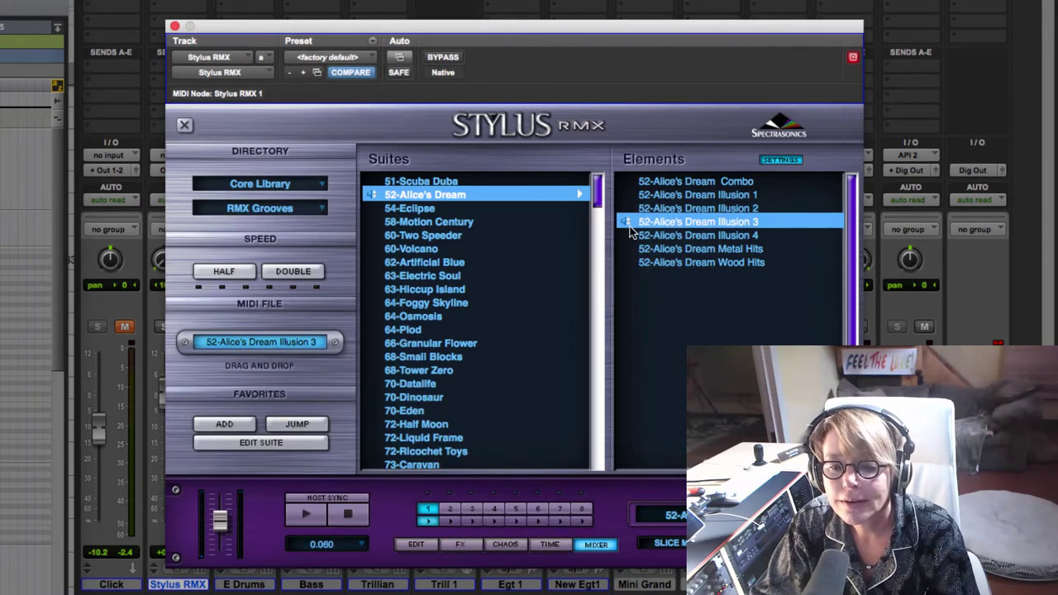
click(630, 237)
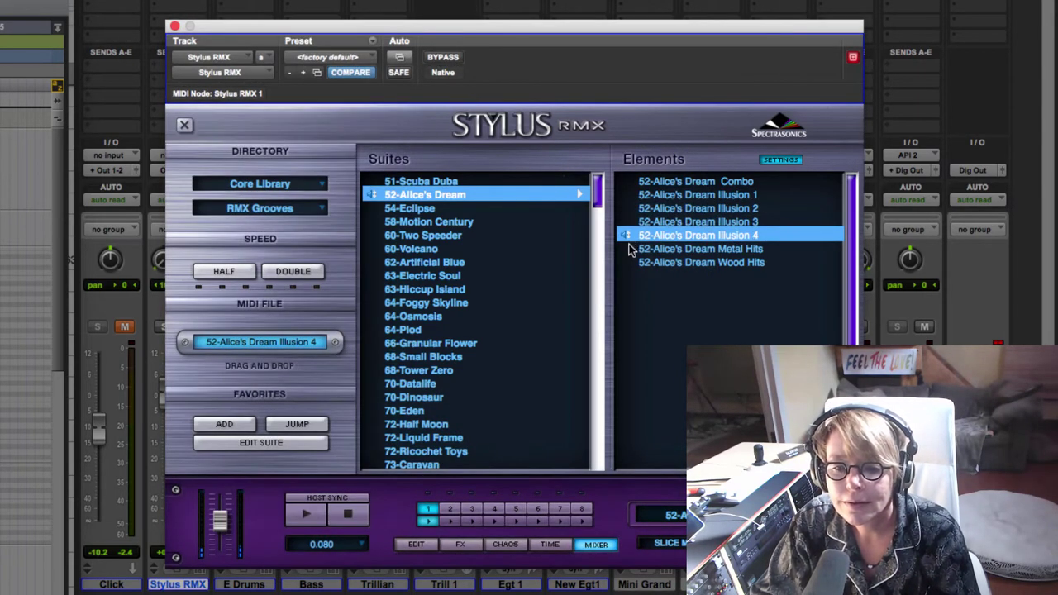
click(629, 250)
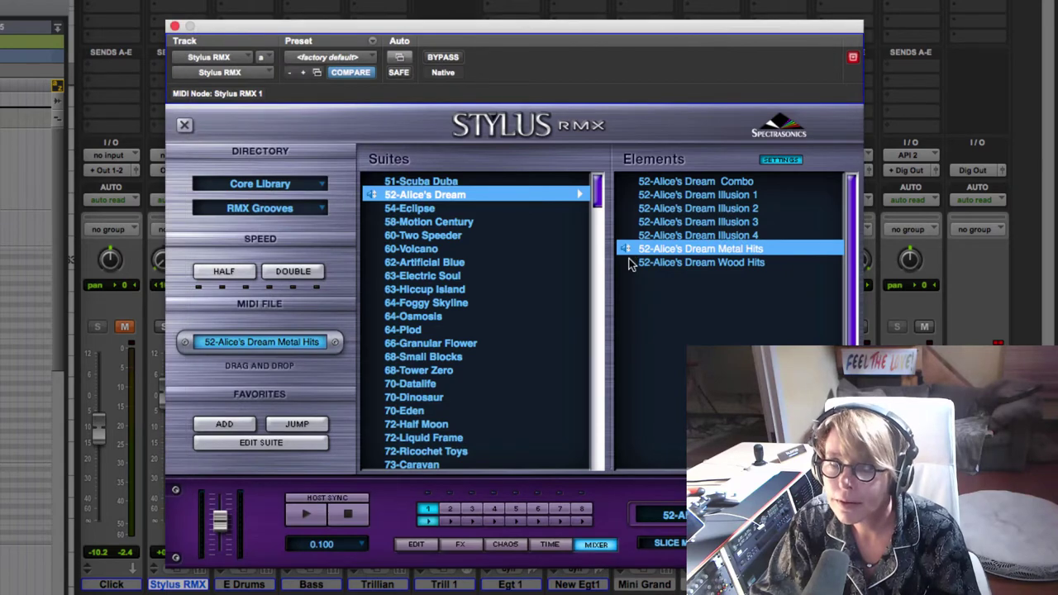
Try Metal Hits in part 1, then load 52-Alice's Dream Combo and return to the mixer
click(628, 257)
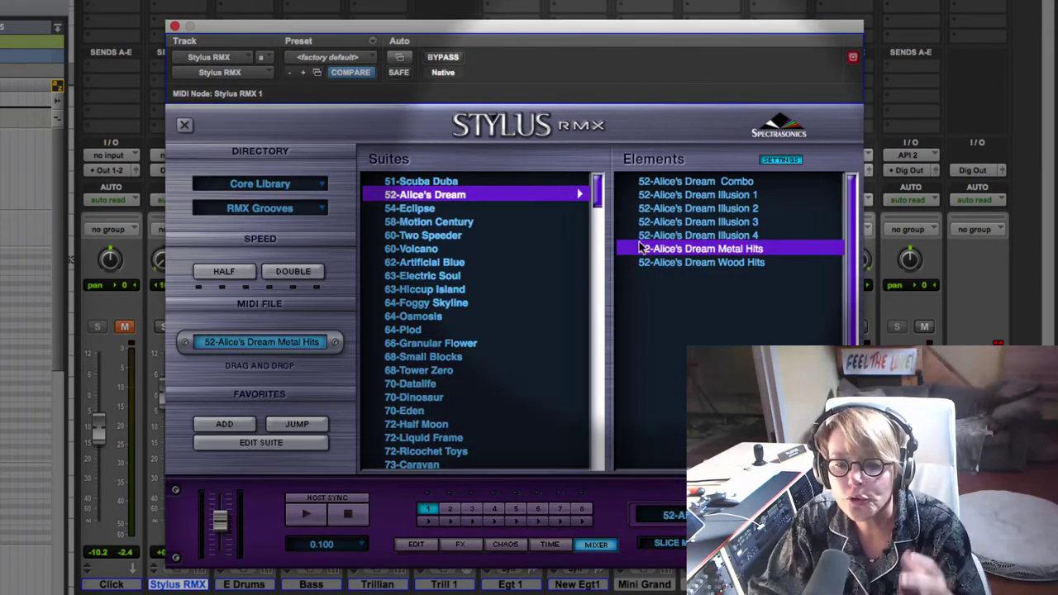
click(632, 184)
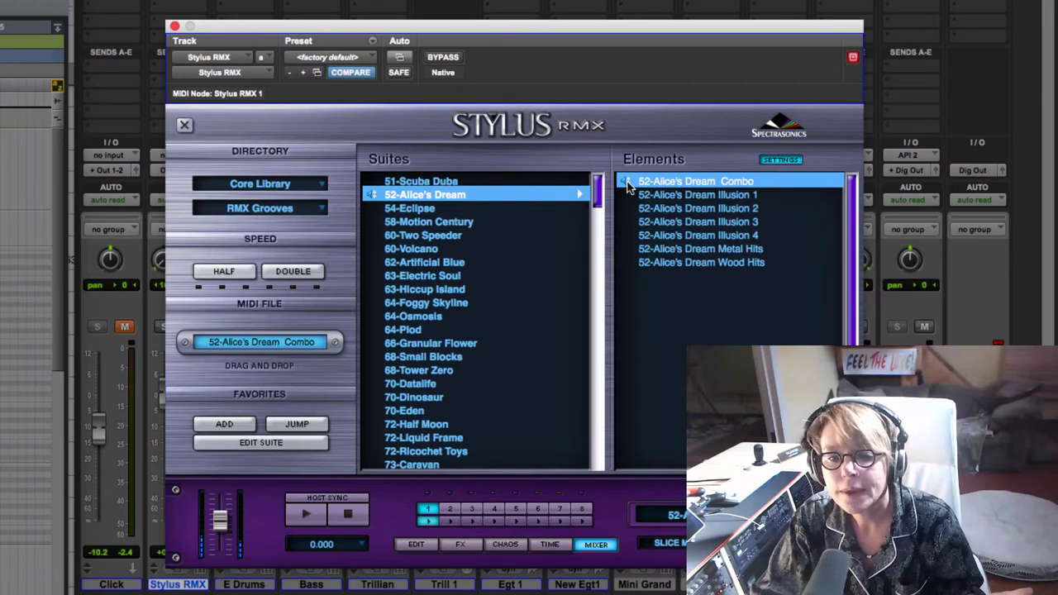
click(630, 185)
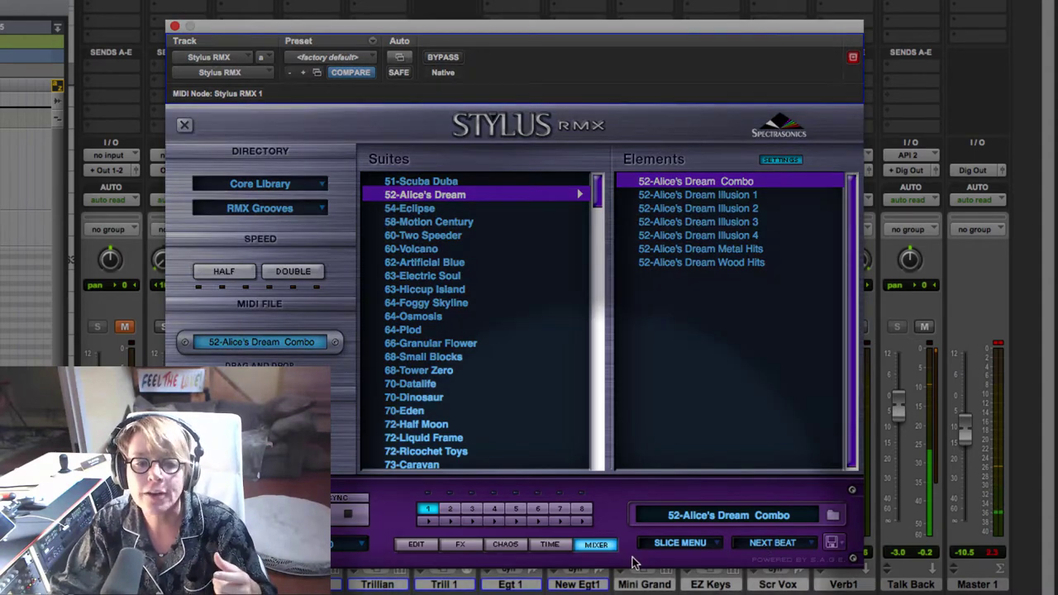
click(597, 544)
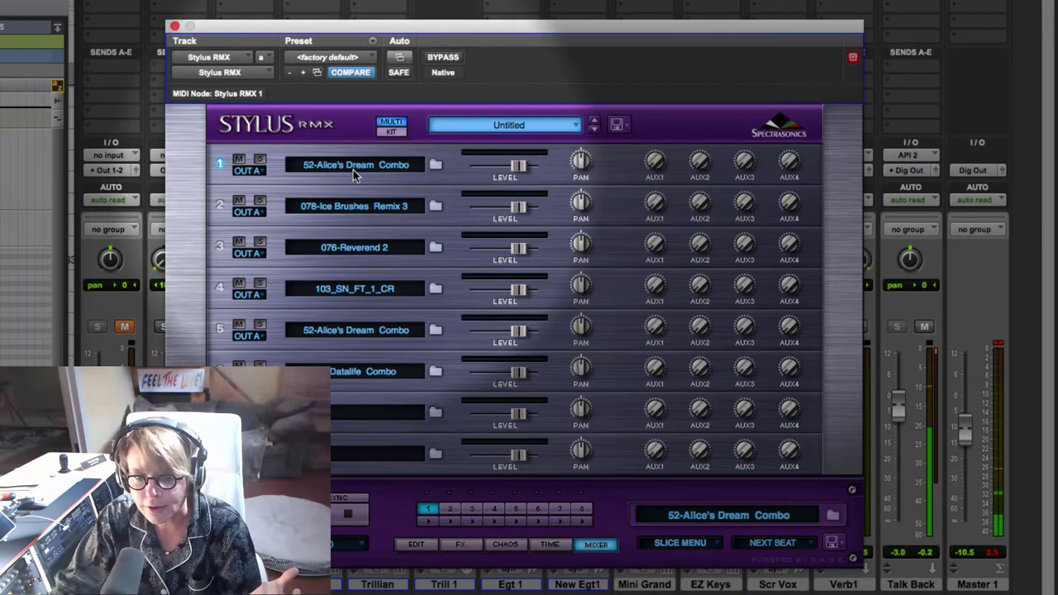
Reopen part 1's groove browser and switch the big counter to bars and beats
click(352, 169)
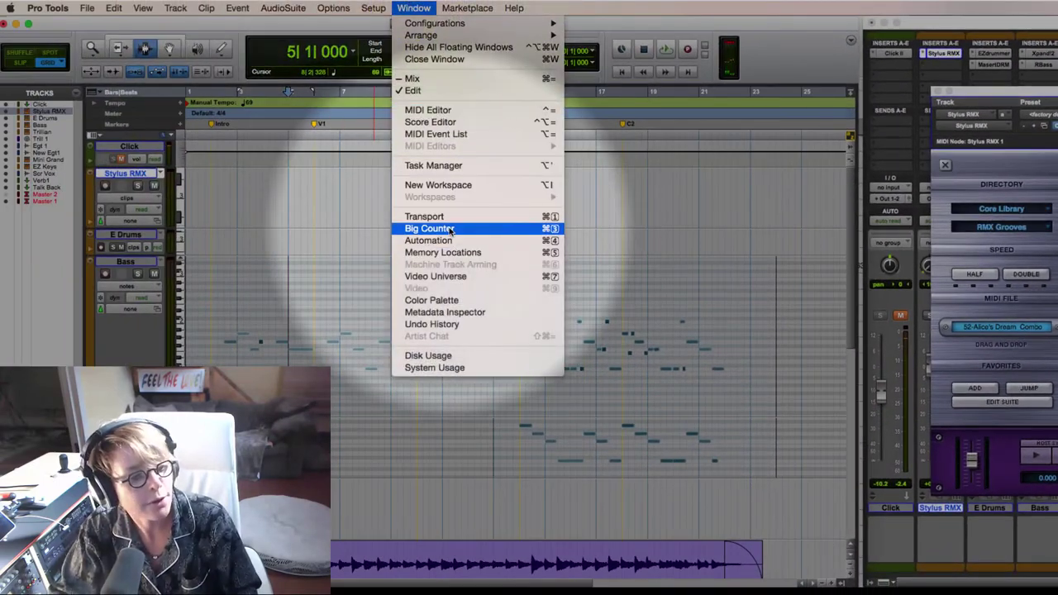
click(449, 228)
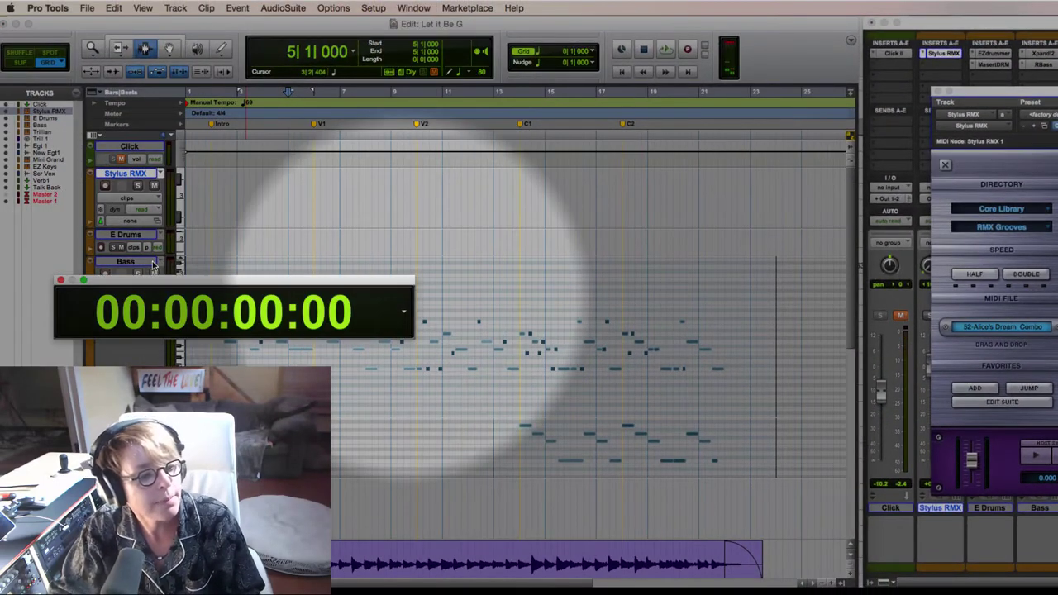
click(404, 312)
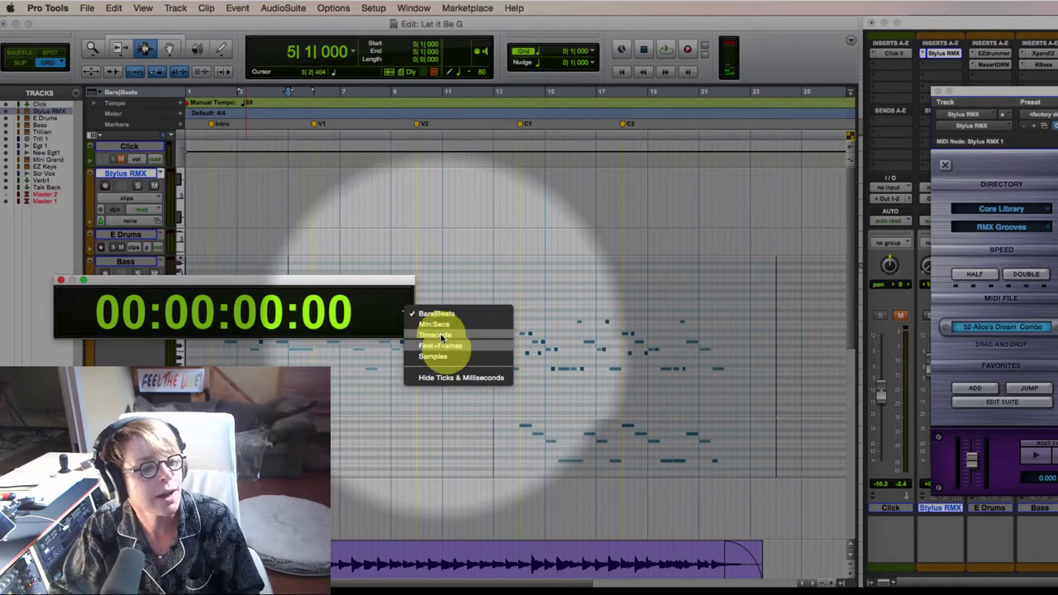
click(447, 317)
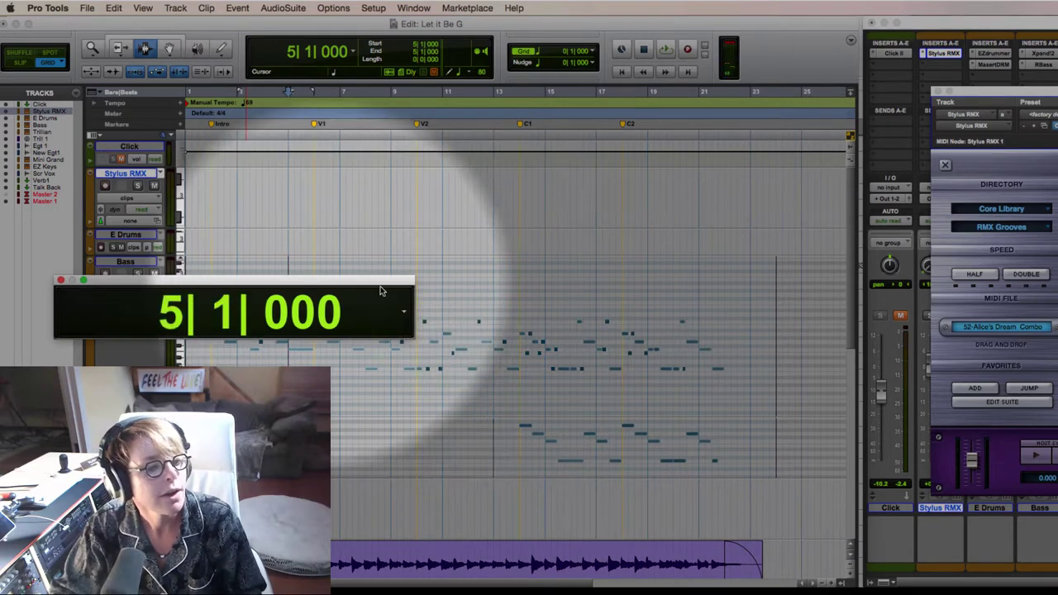
Position the big counter above the MIDI notes and set the insertion point to bar 5 beat 3
drag(327, 281, 556, 175)
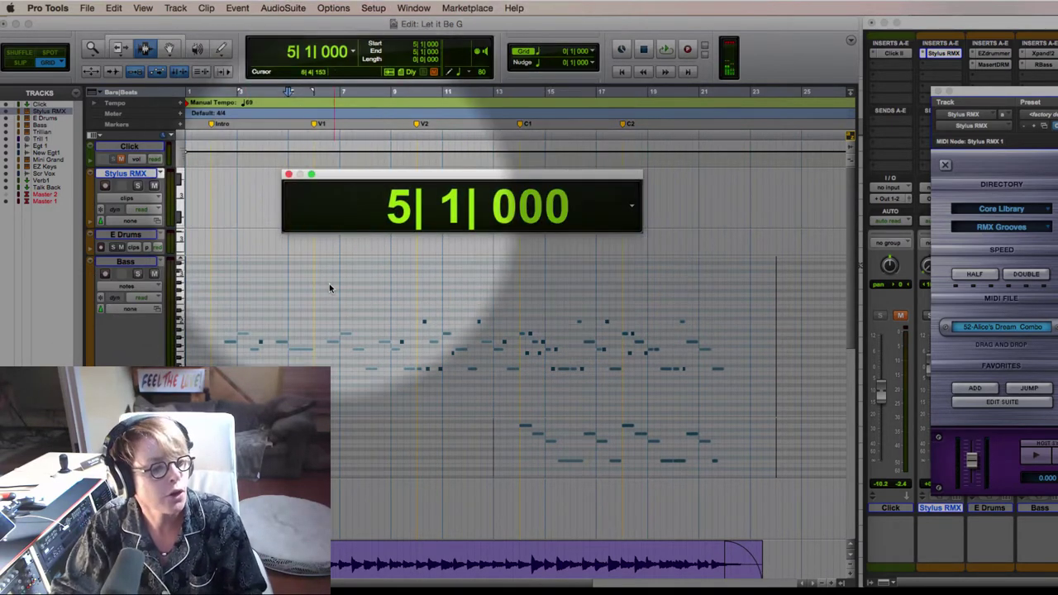
click(307, 306)
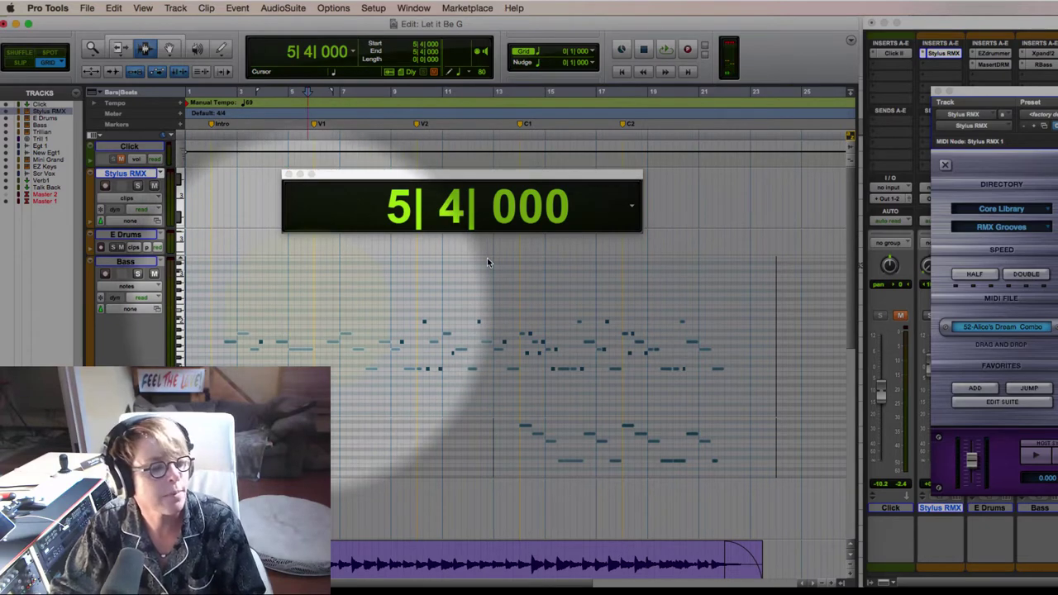
click(301, 310)
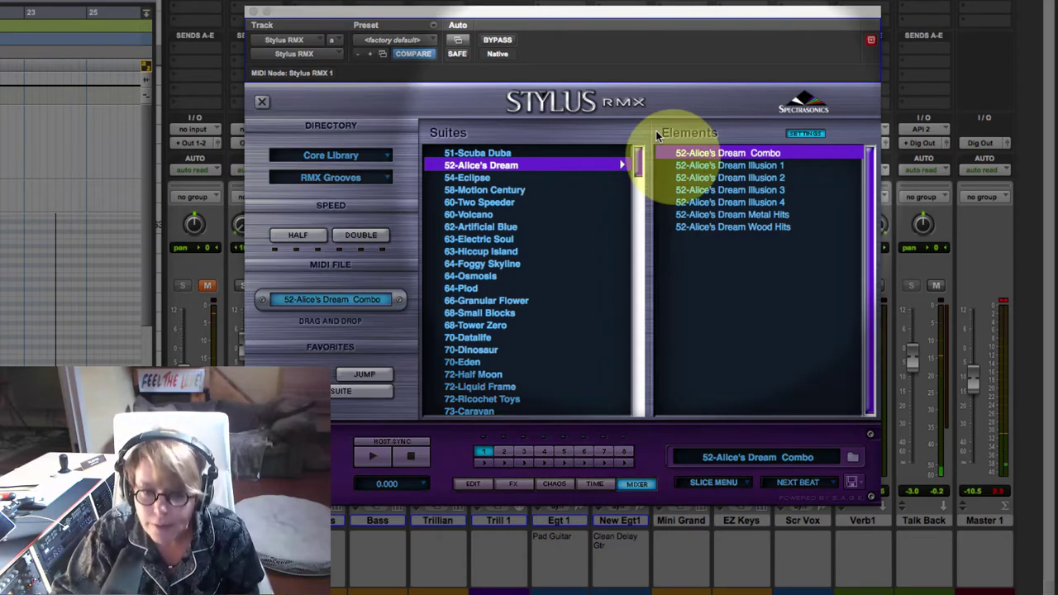
Audition Combo and Illusion 3, then load 52-Alice's Dream Illusion 2 into part 1
click(670, 153)
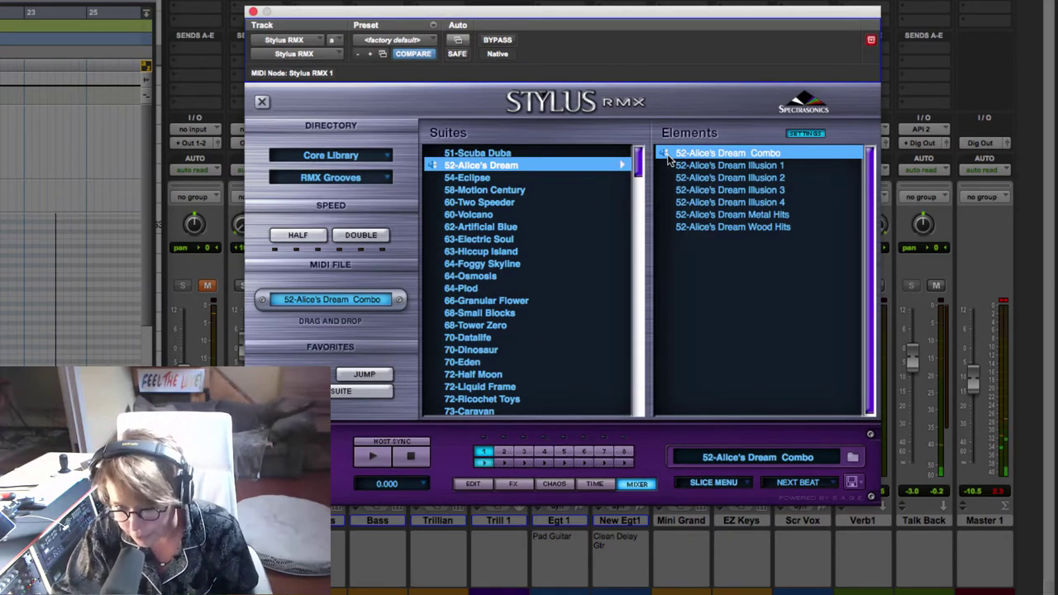
click(667, 154)
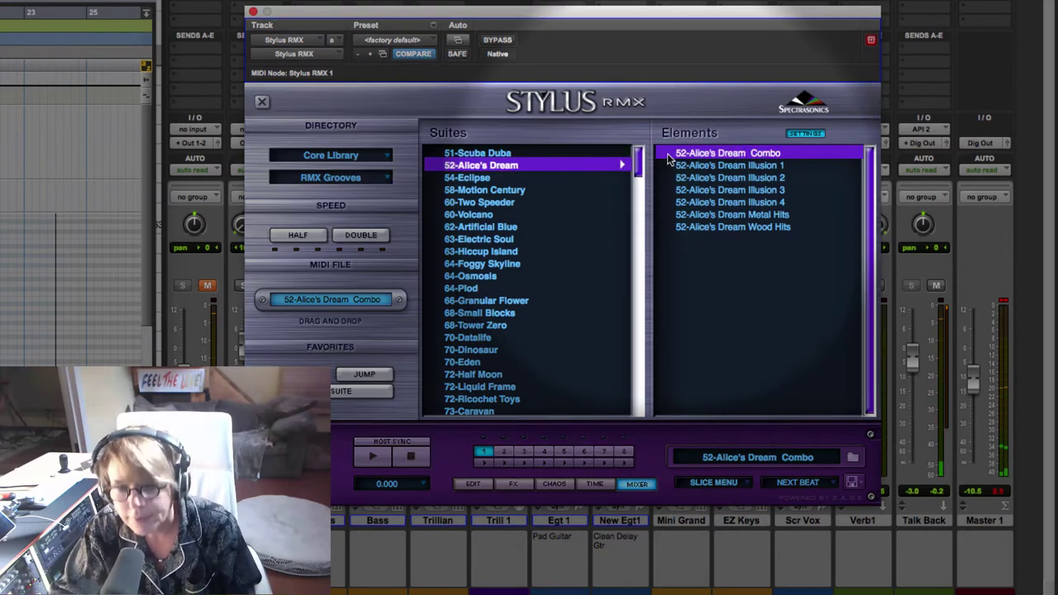
click(667, 191)
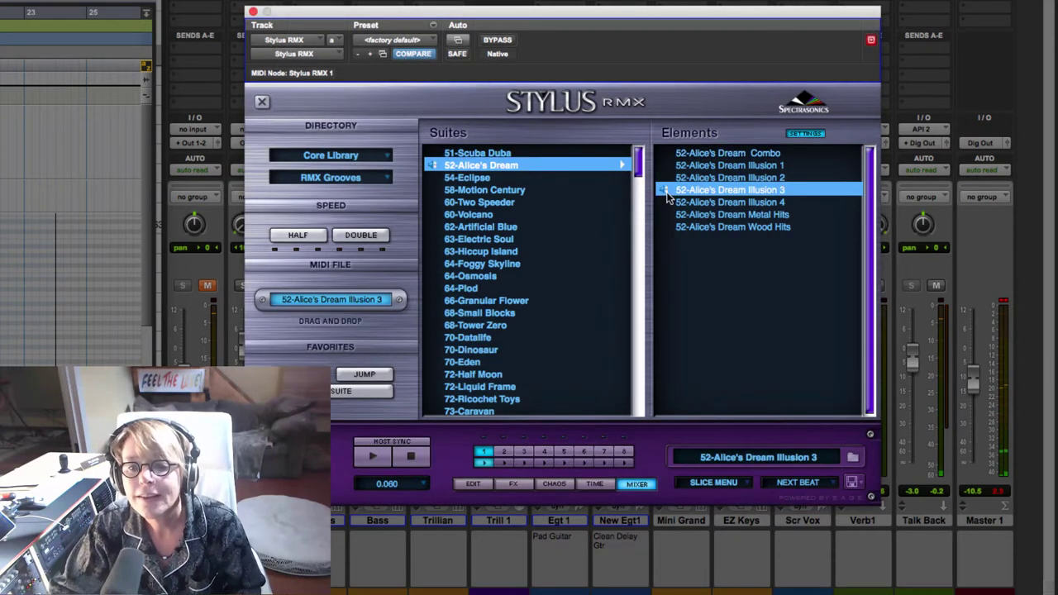
click(666, 191)
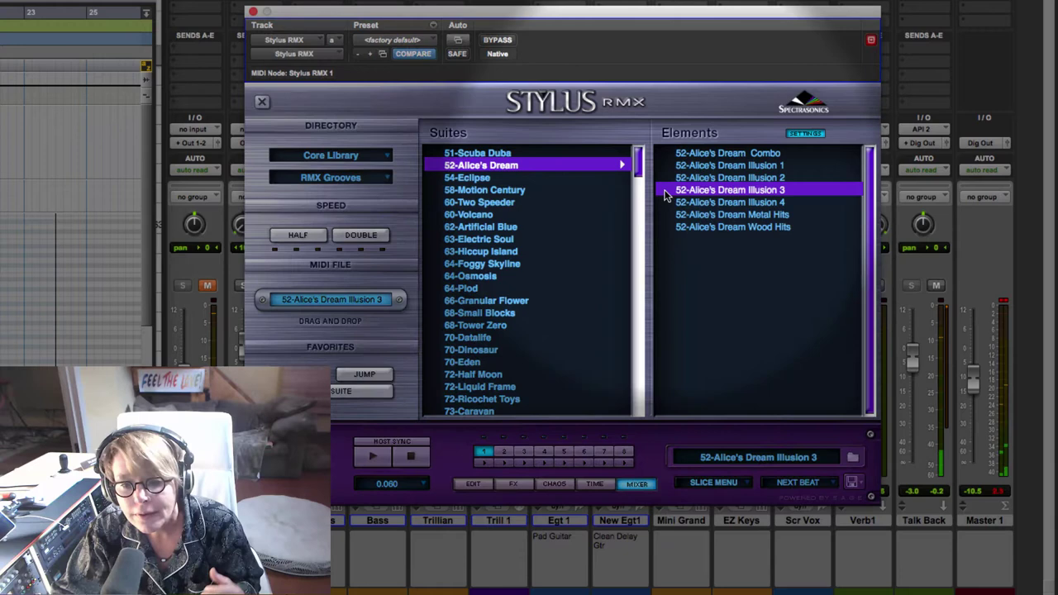
click(662, 178)
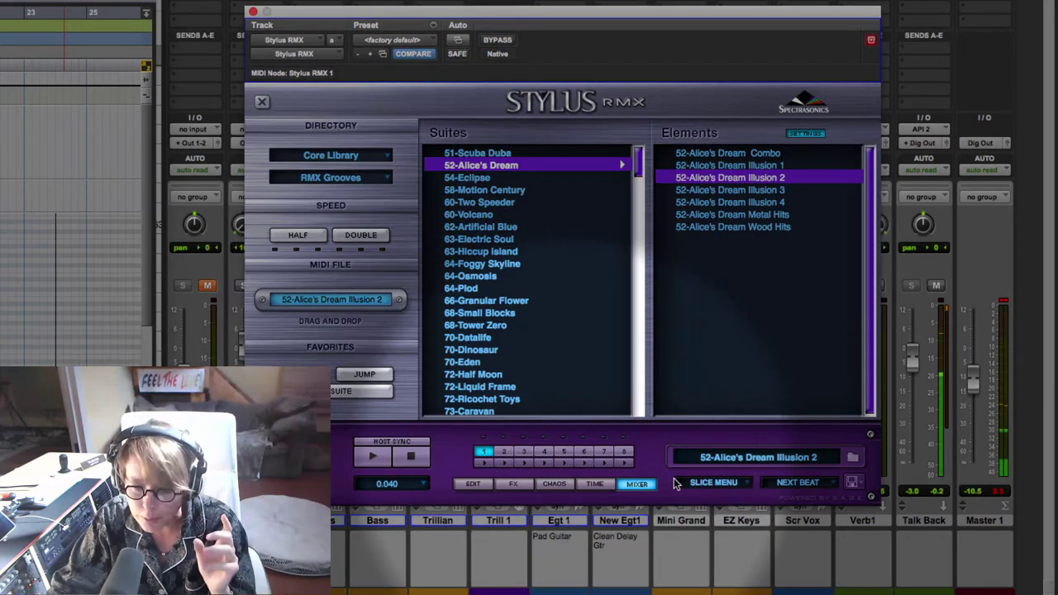
Open part 2 in the browser, compare it with part 1, and audition 078-Ice Brushes Remix 3
click(637, 484)
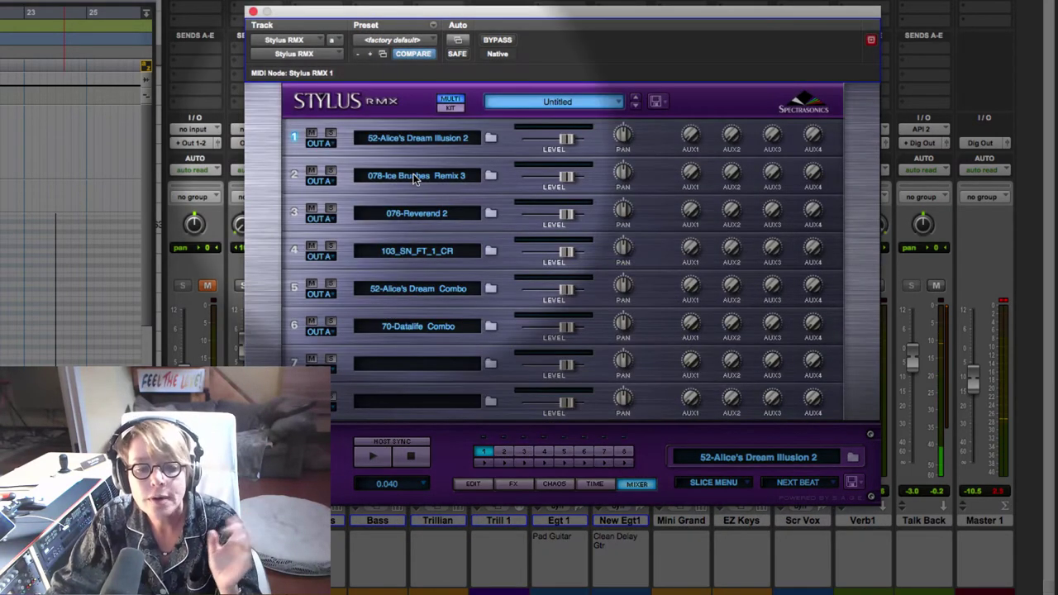
click(405, 175)
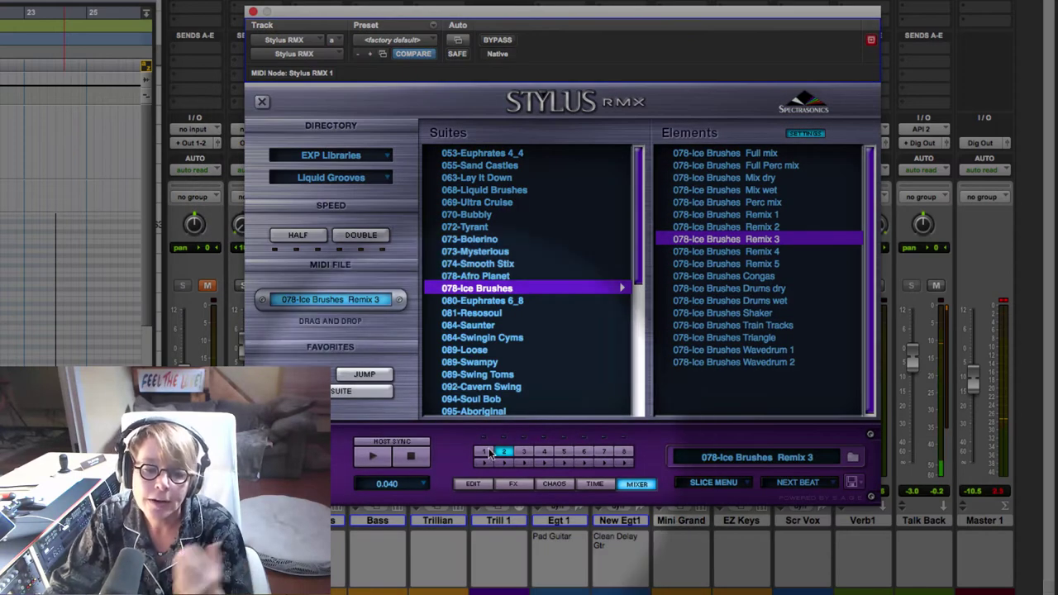
click(485, 453)
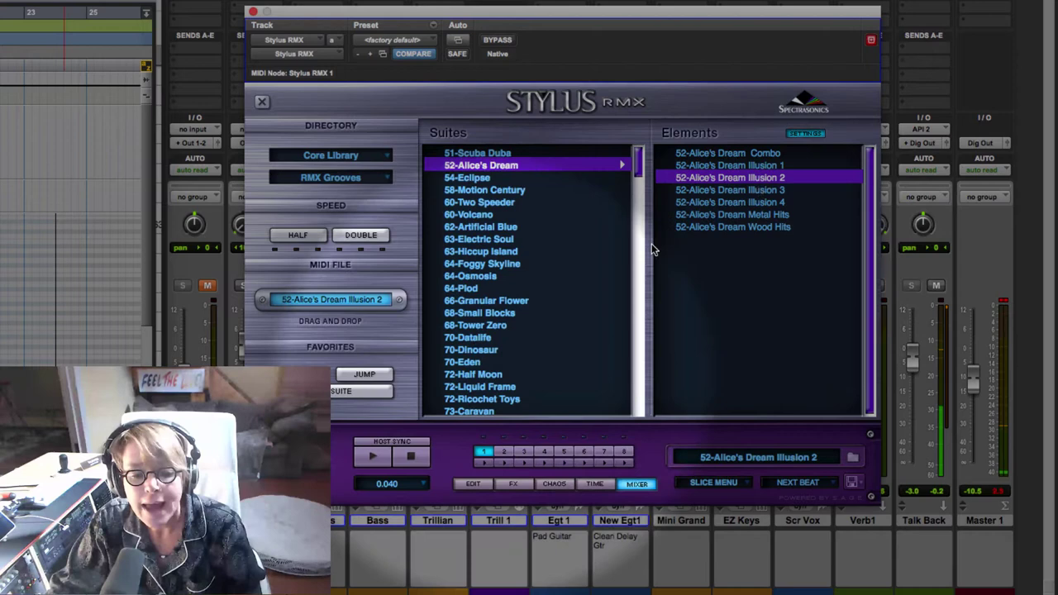
click(503, 453)
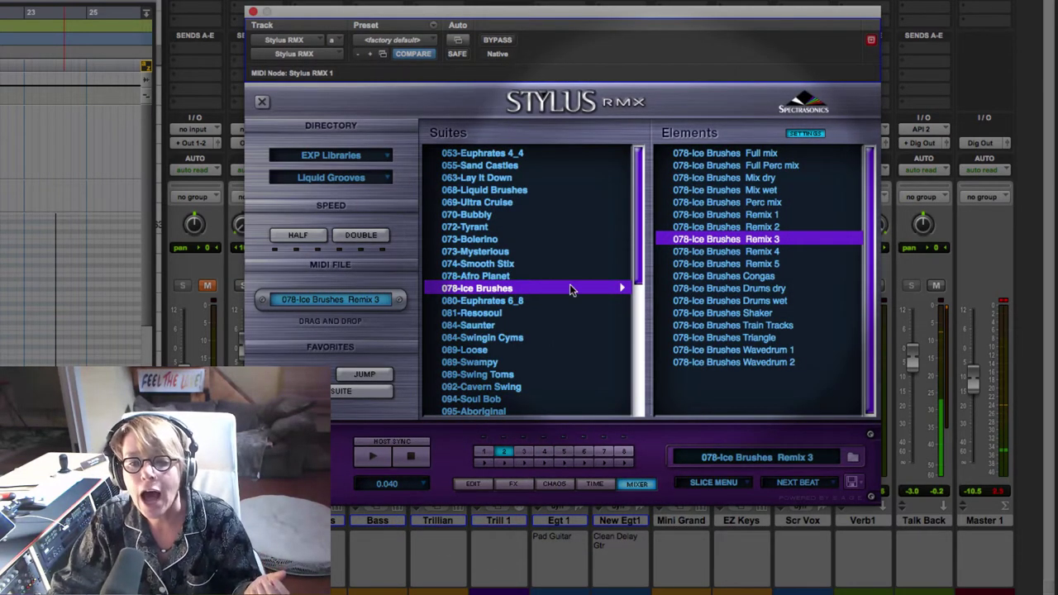
click(664, 238)
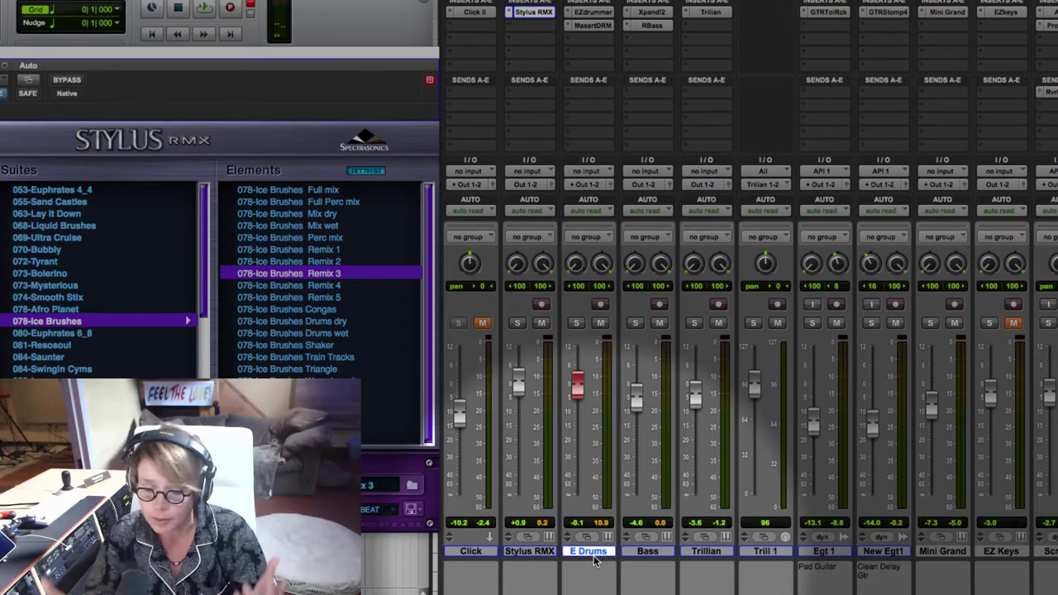
Select the Stylus RMX, E Drums, Bass and Trillian channels, discarding stray New Egt1 and Click picks
click(529, 551)
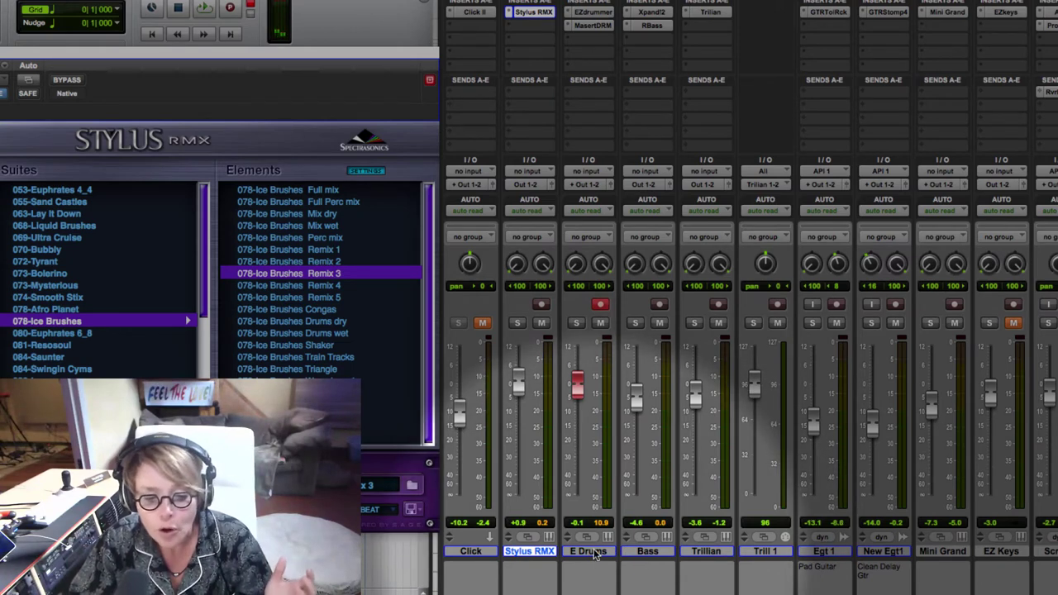
click(648, 551)
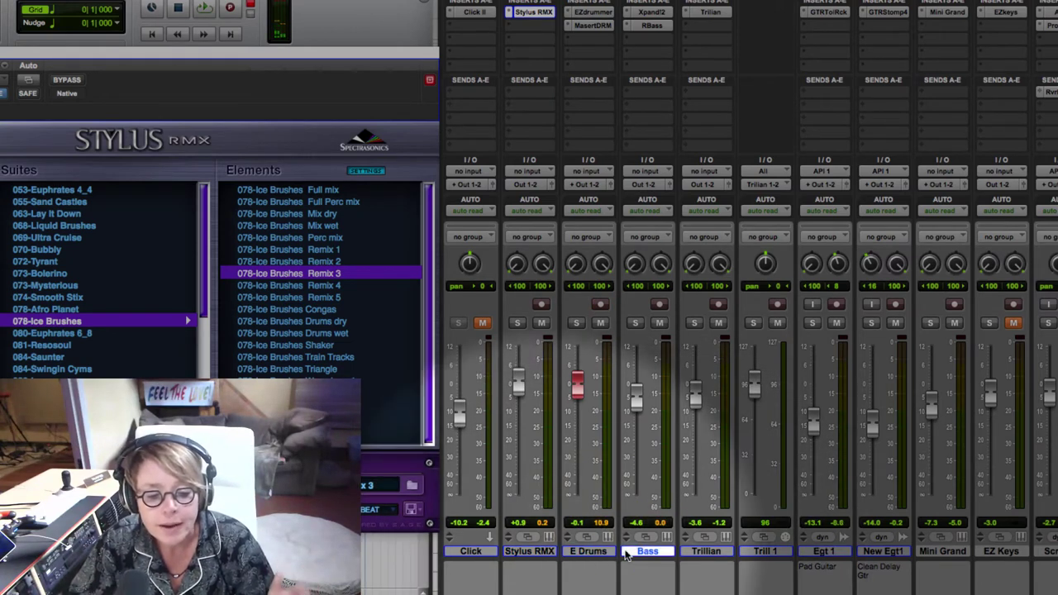
click(544, 553)
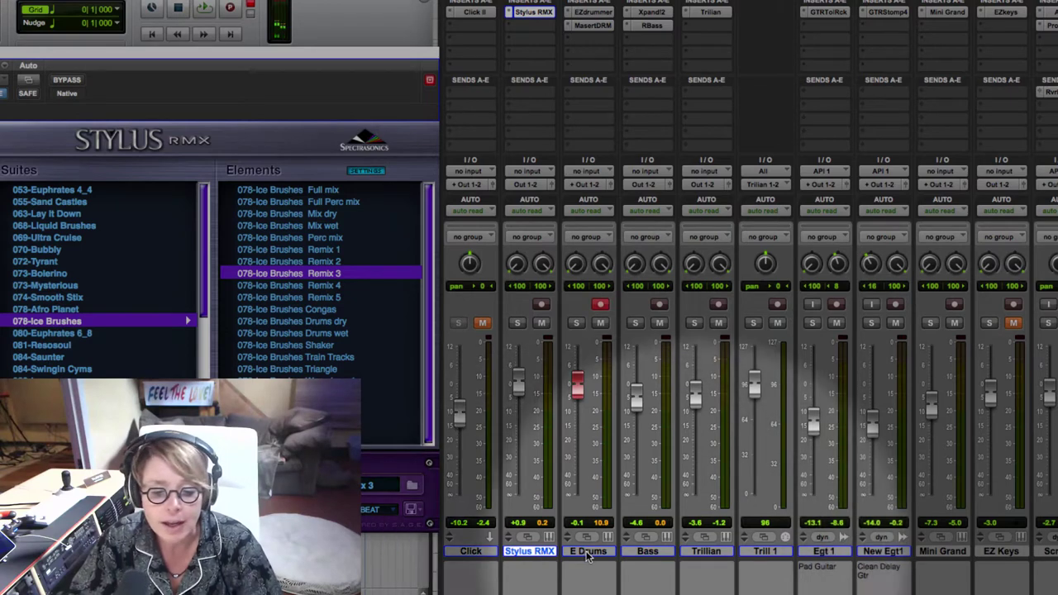
shift+click(705, 552)
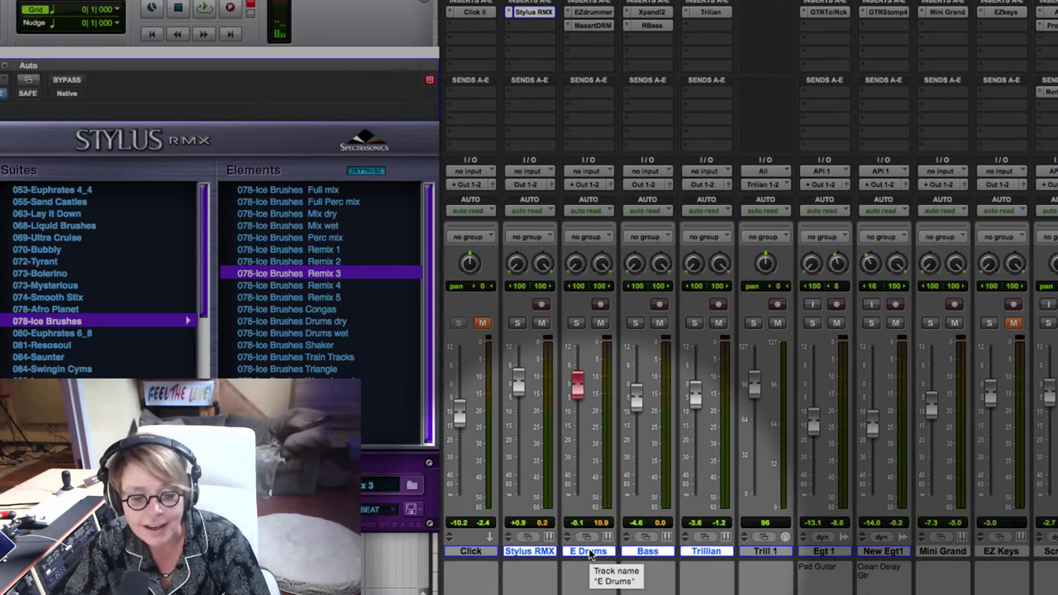
super+click(588, 552)
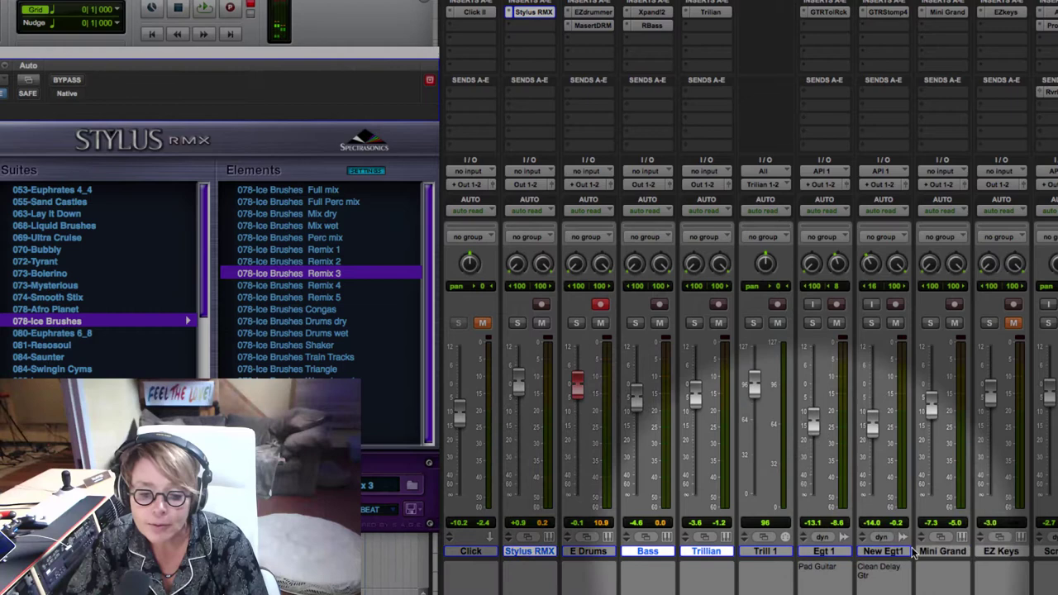
super+click(883, 552)
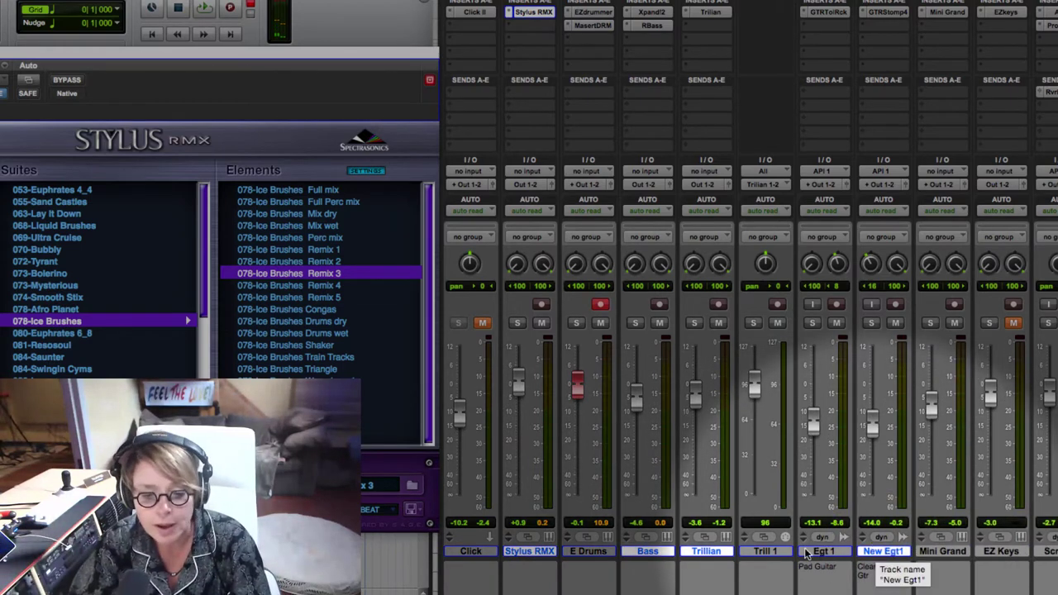
super+click(878, 551)
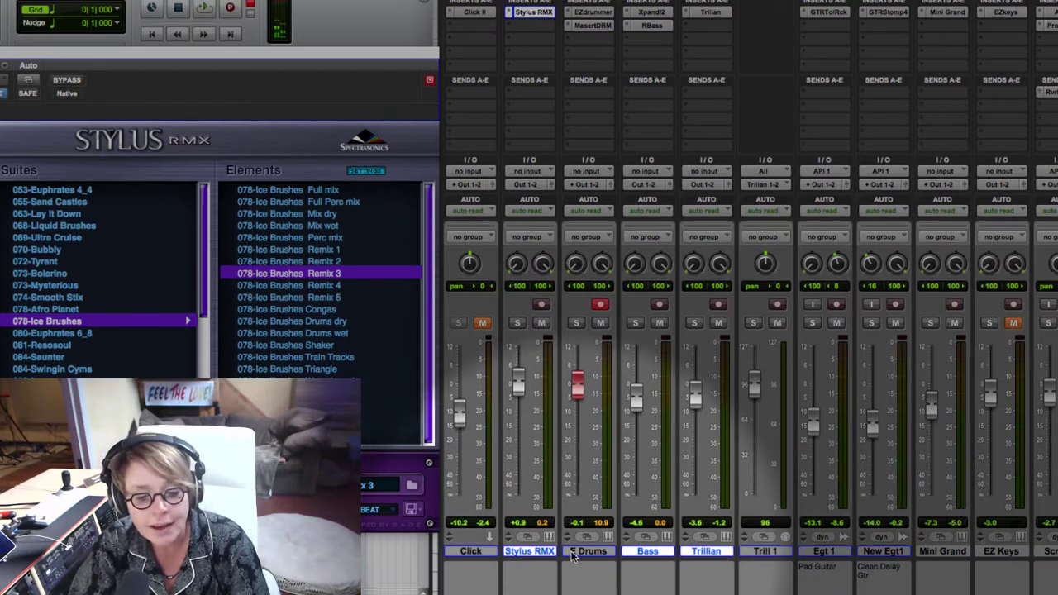
click(470, 552)
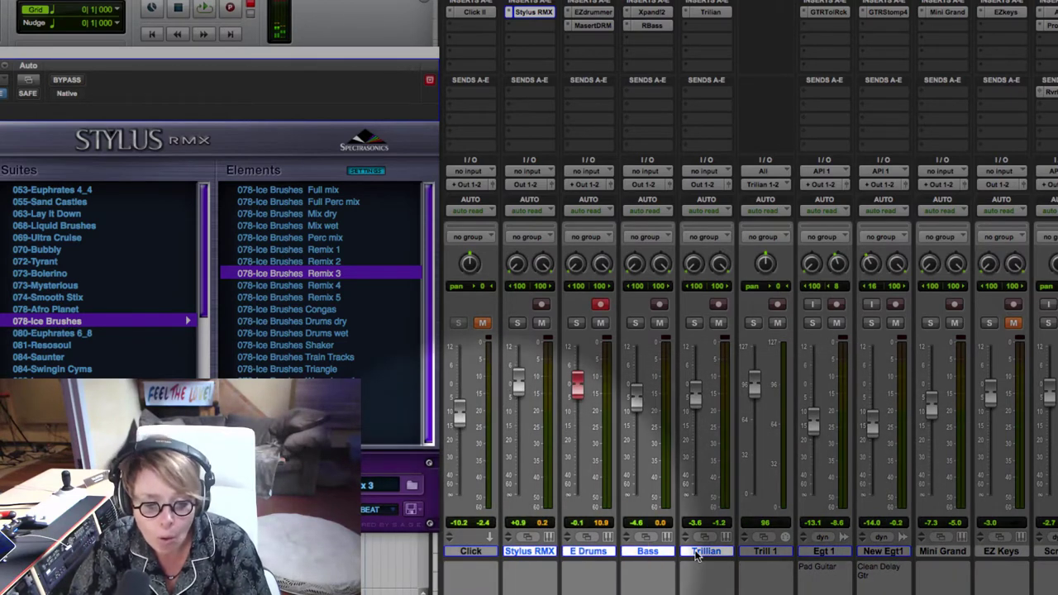
click(520, 551)
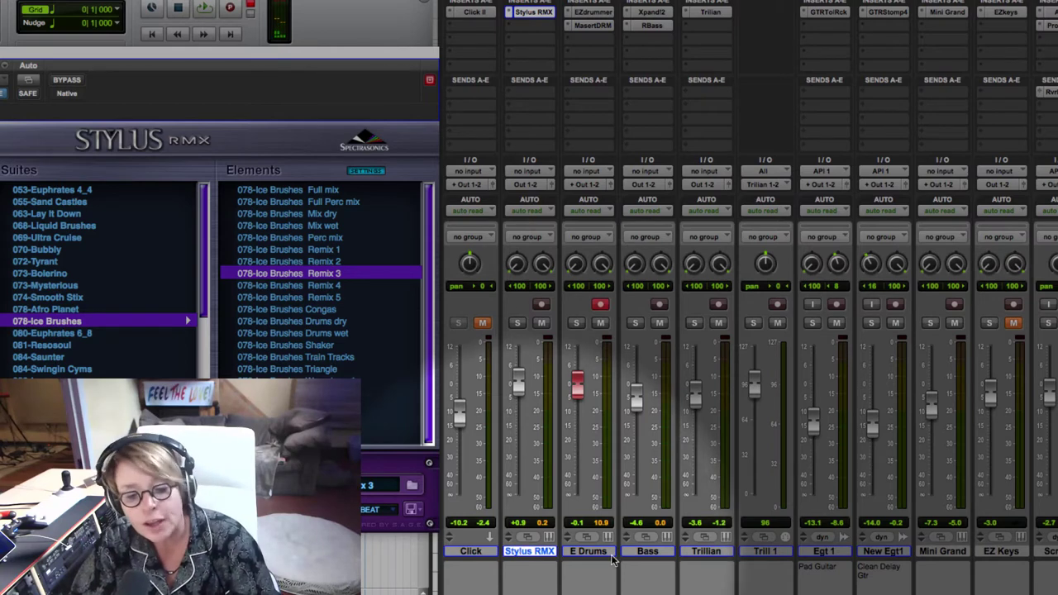
shift+click(693, 556)
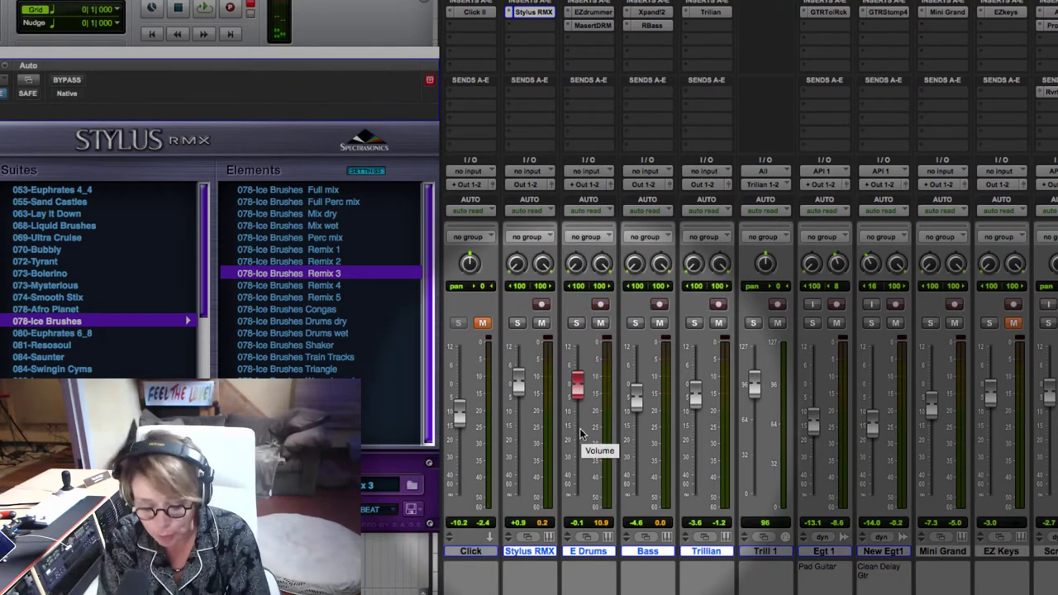
Create a Mix/Edit group named 'Bass & Drums' from the selection and view its Globals options
key(super+g)
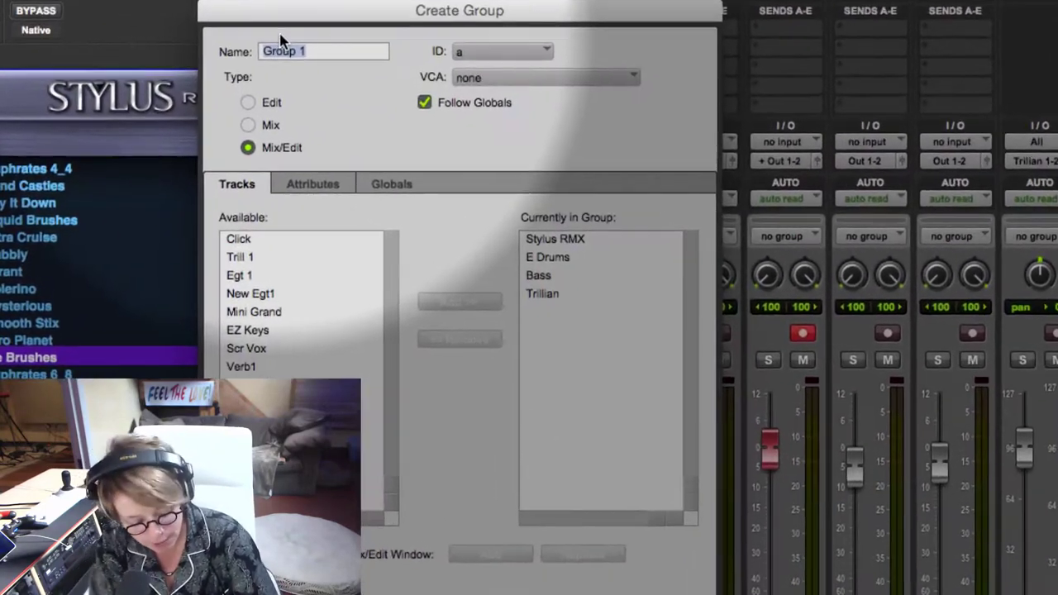
text(Bass )
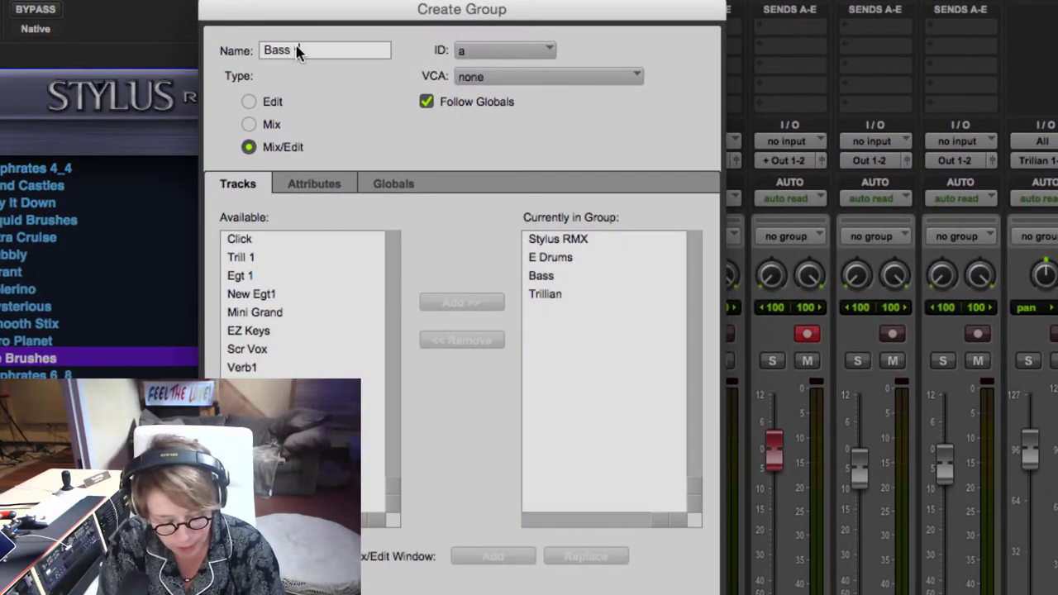
text(&Drum,s)
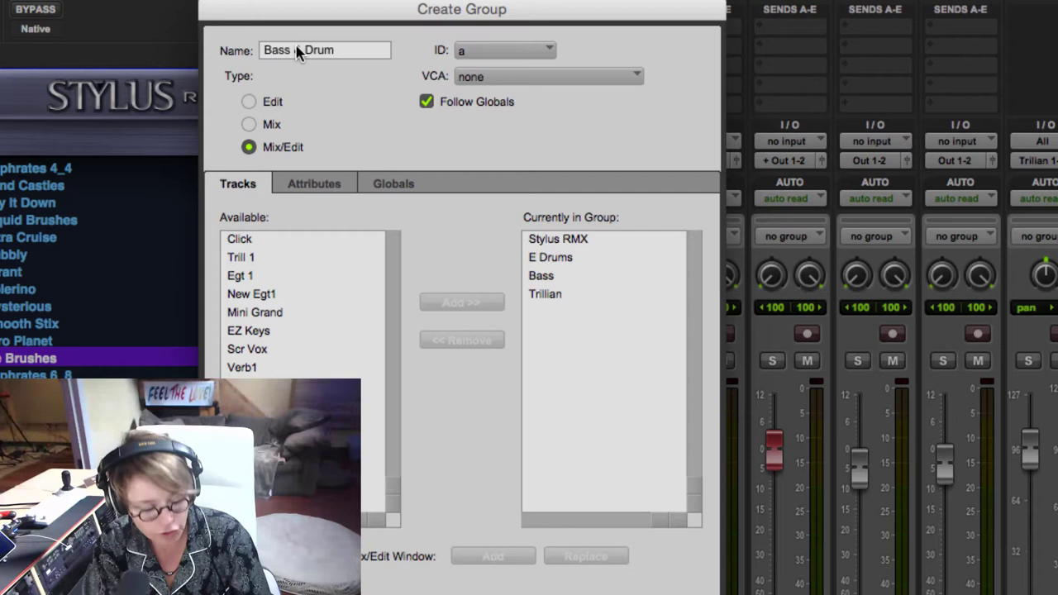
text(s)
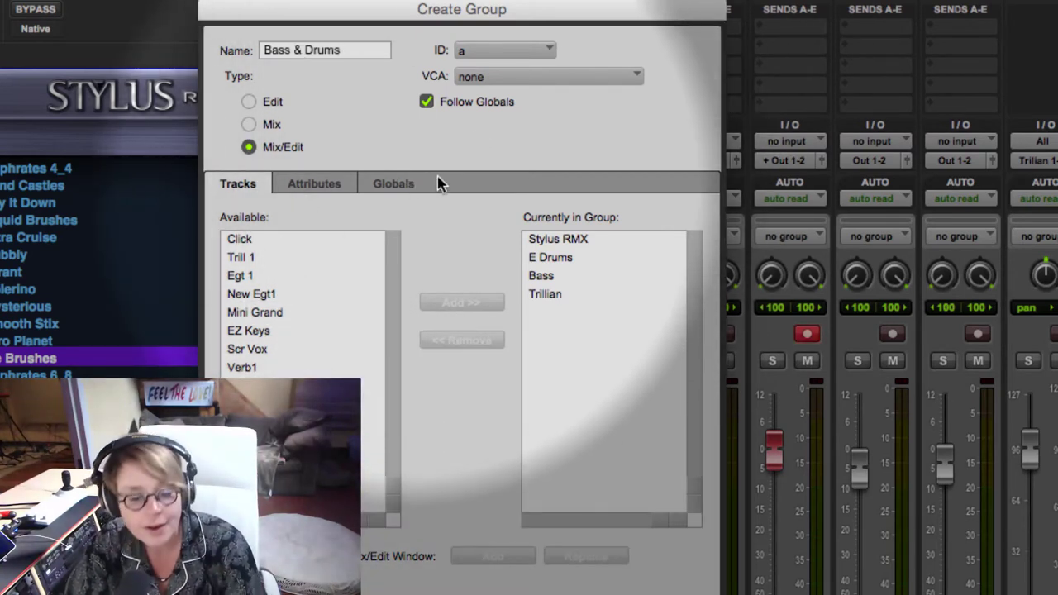
click(422, 183)
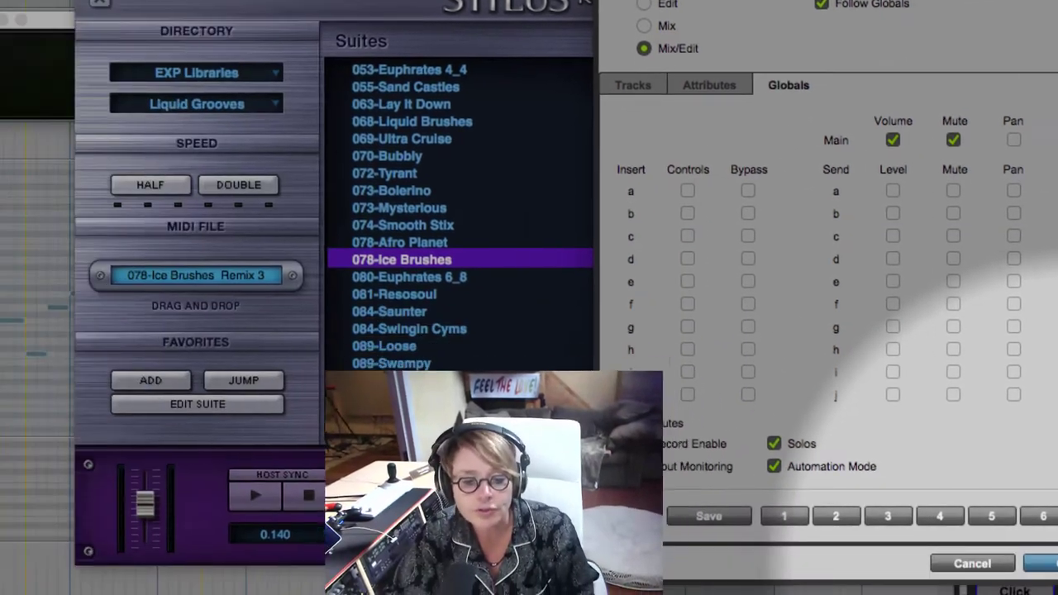
Confirm the Bass & Drums group, solo its four tracks, and lower their levels together by about 2 dB
key(Return)
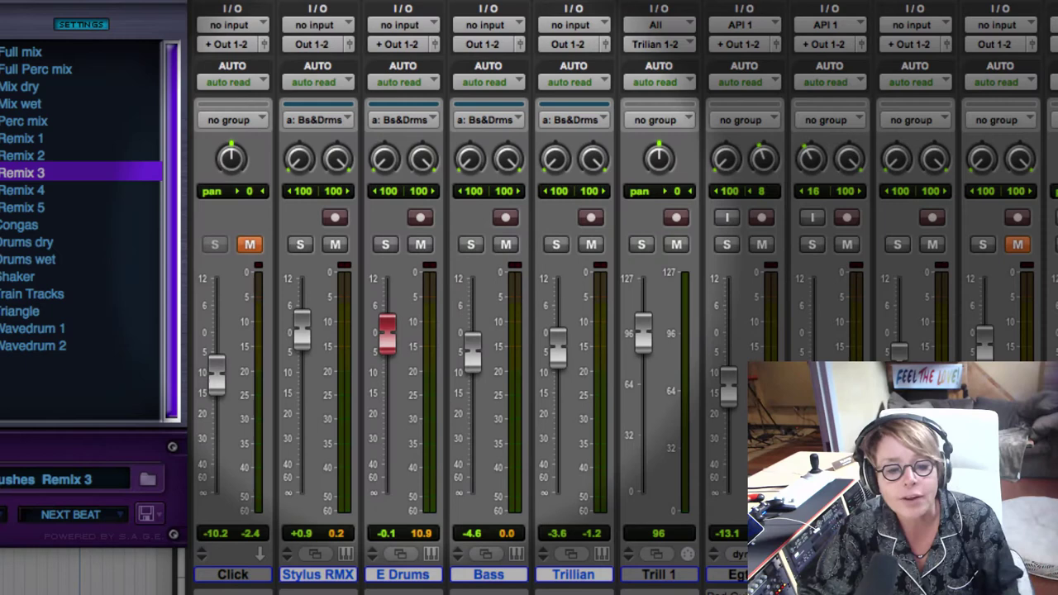
click(385, 245)
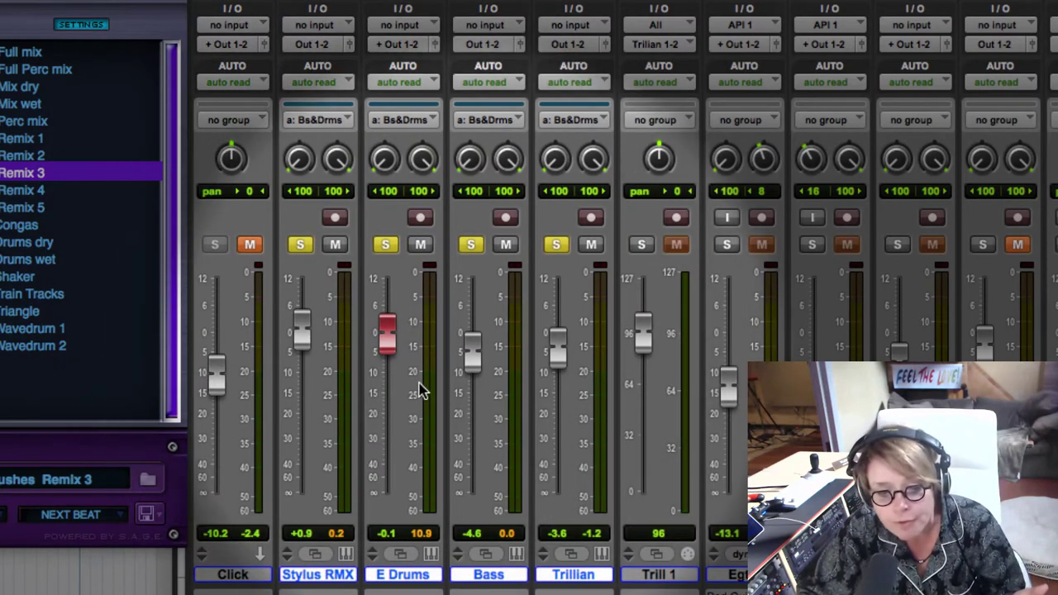
drag(452, 354, 475, 374)
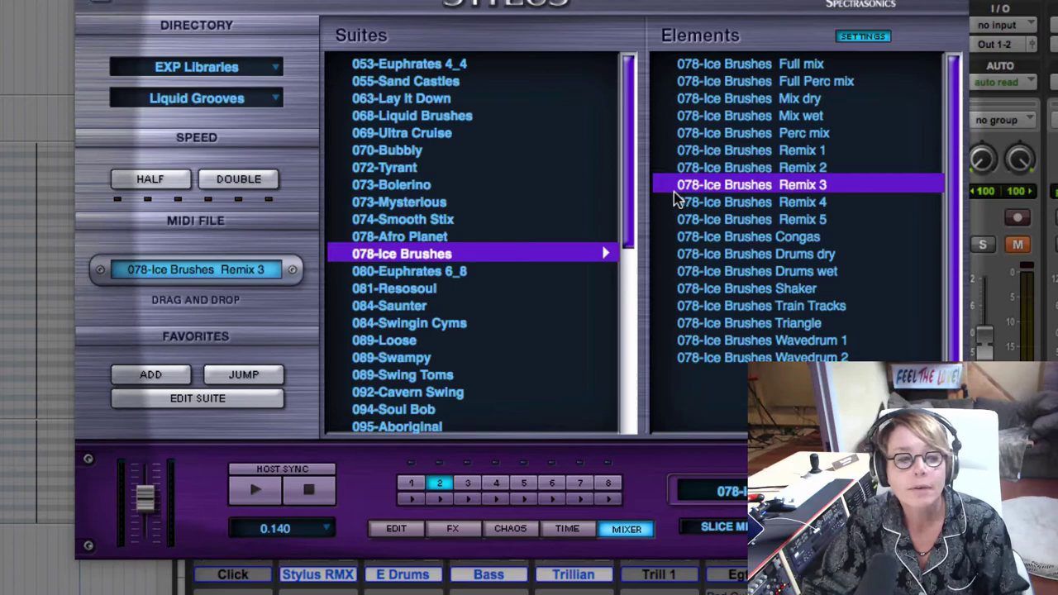
Audition Ice Brushes Remix 3, move the Stylus RMX window aside, and check E Drums mute on and off
click(672, 190)
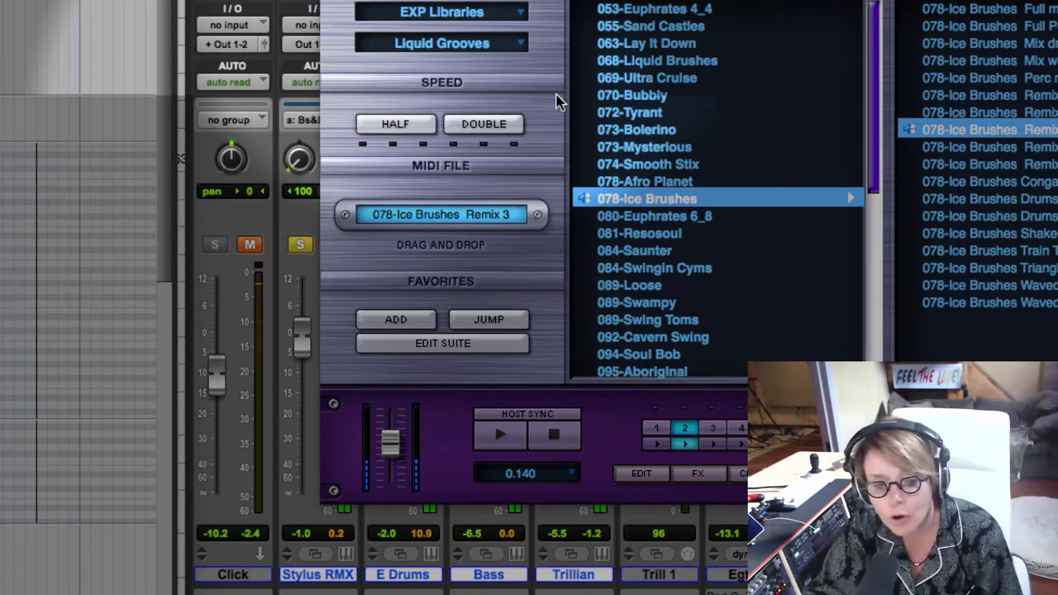
drag(556, 101, 784, 75)
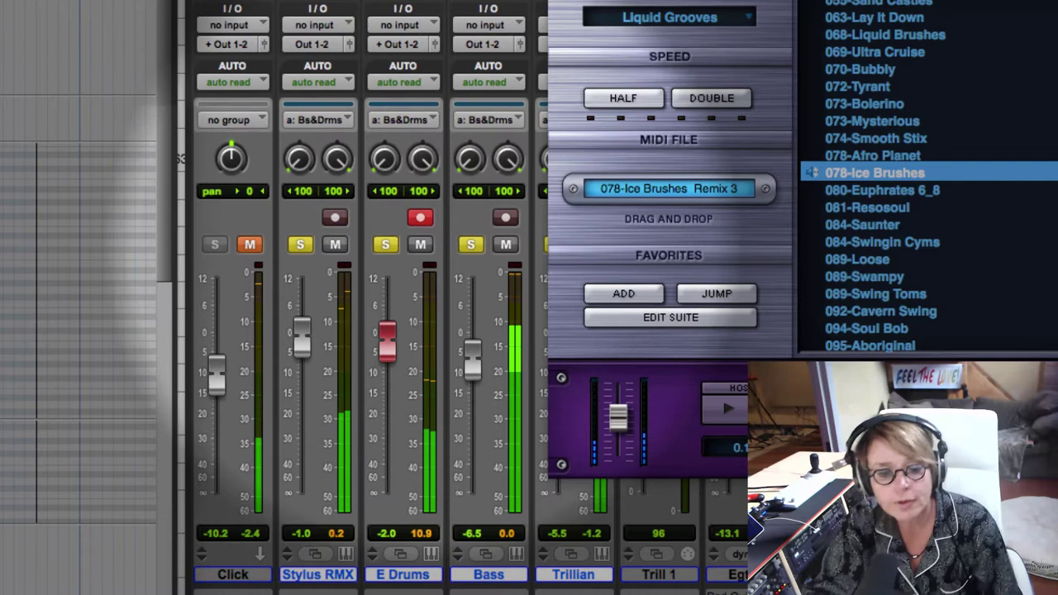
click(421, 246)
click(421, 245)
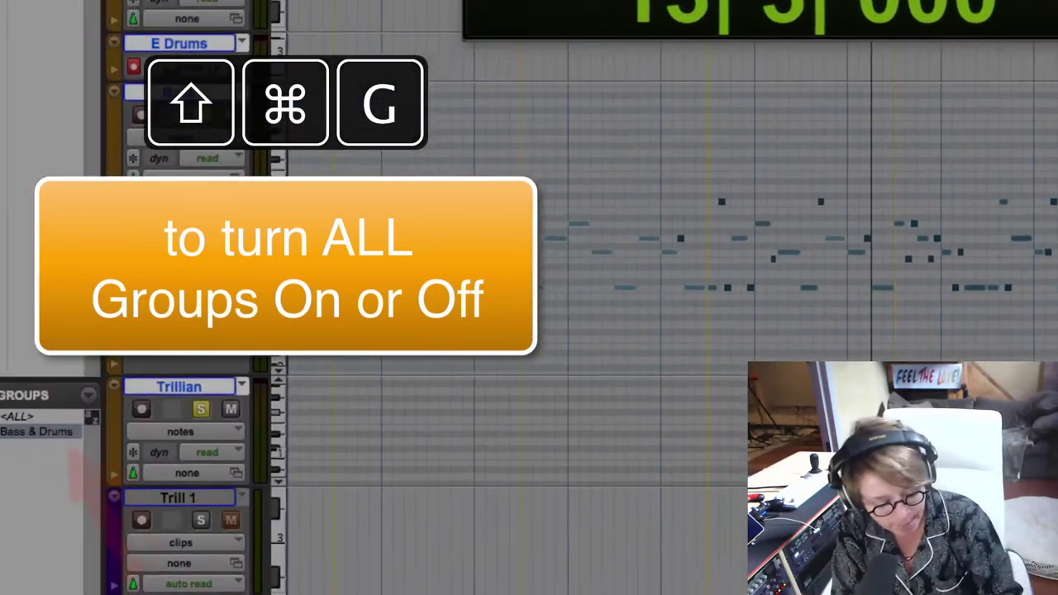
Toggle all mix groups off and back on twice with Shift+Cmd+G
key(shift+super+g)
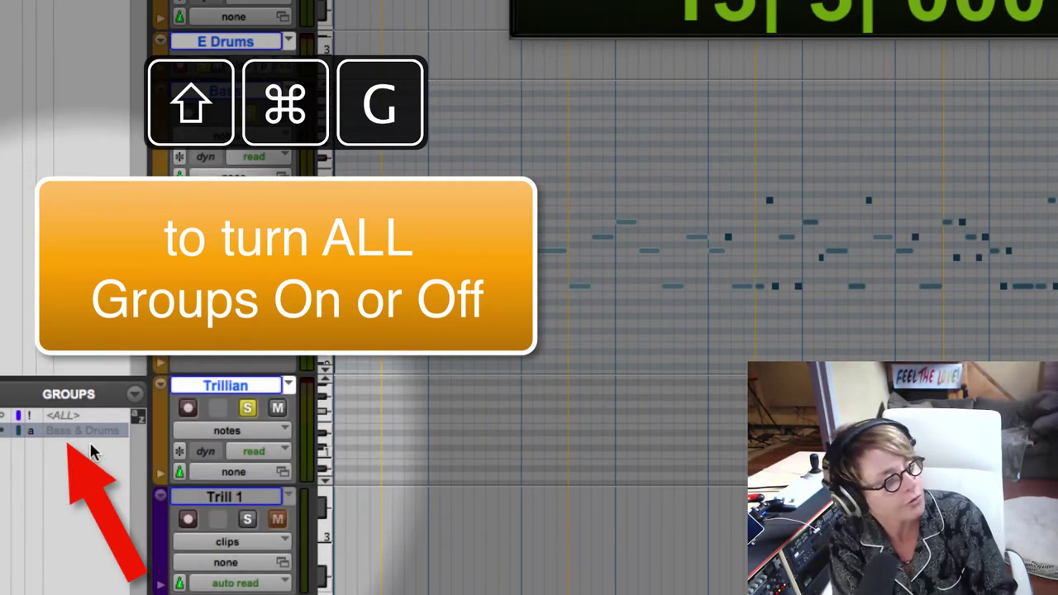
key(shift+super+g)
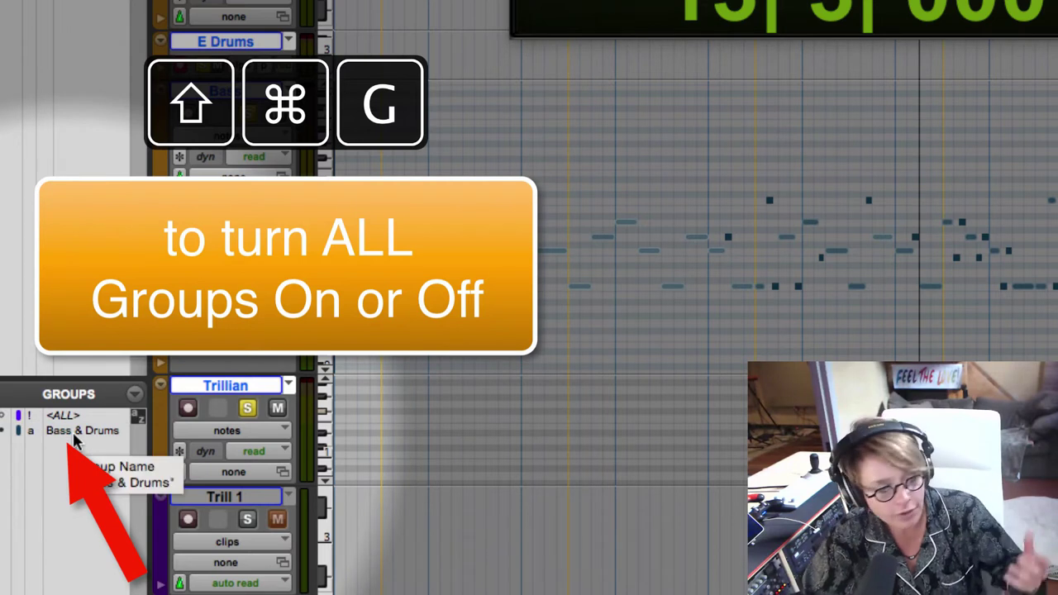
key(shift+super+g)
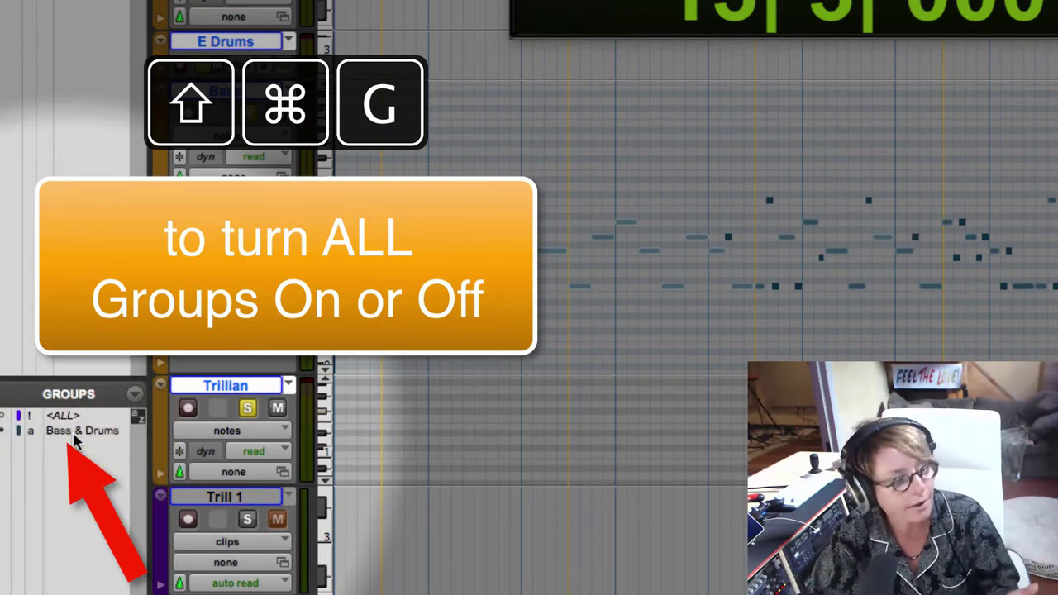
key(shift+super+g)
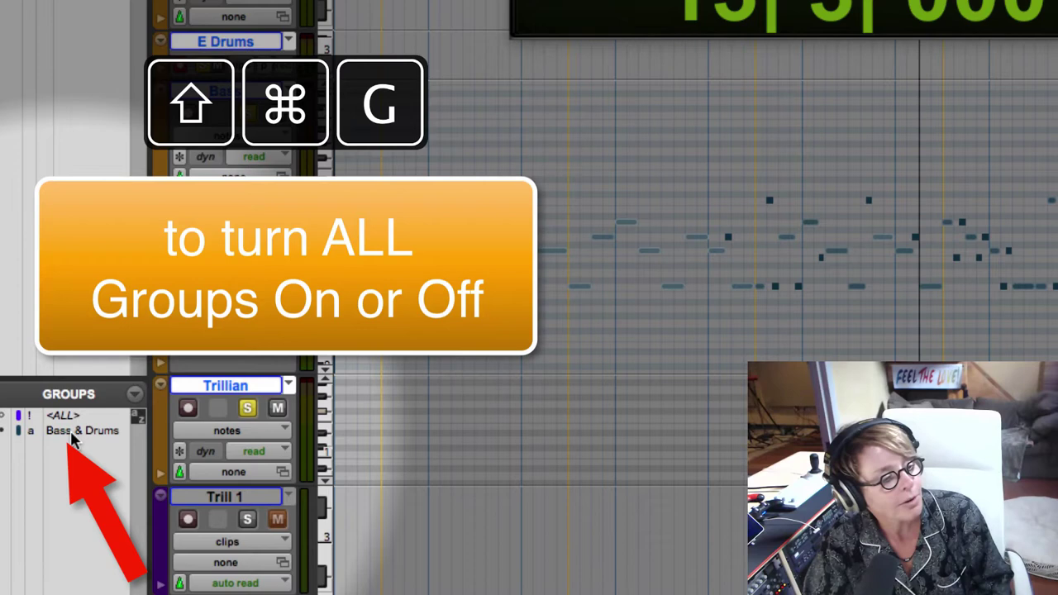
Toggle the Bass & Drums group's active state in the Groups list
click(72, 436)
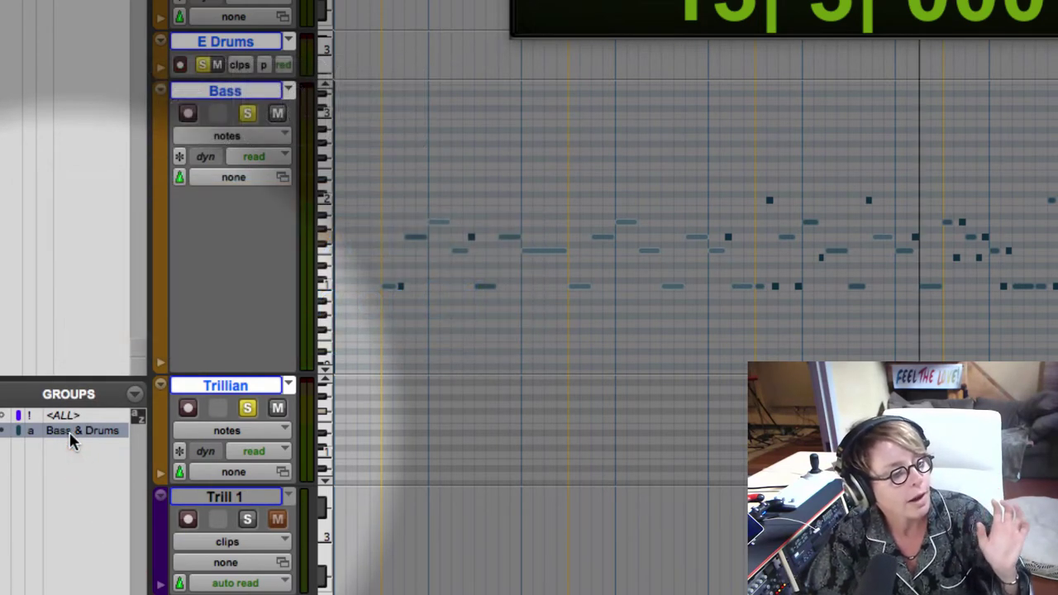
click(69, 438)
click(67, 441)
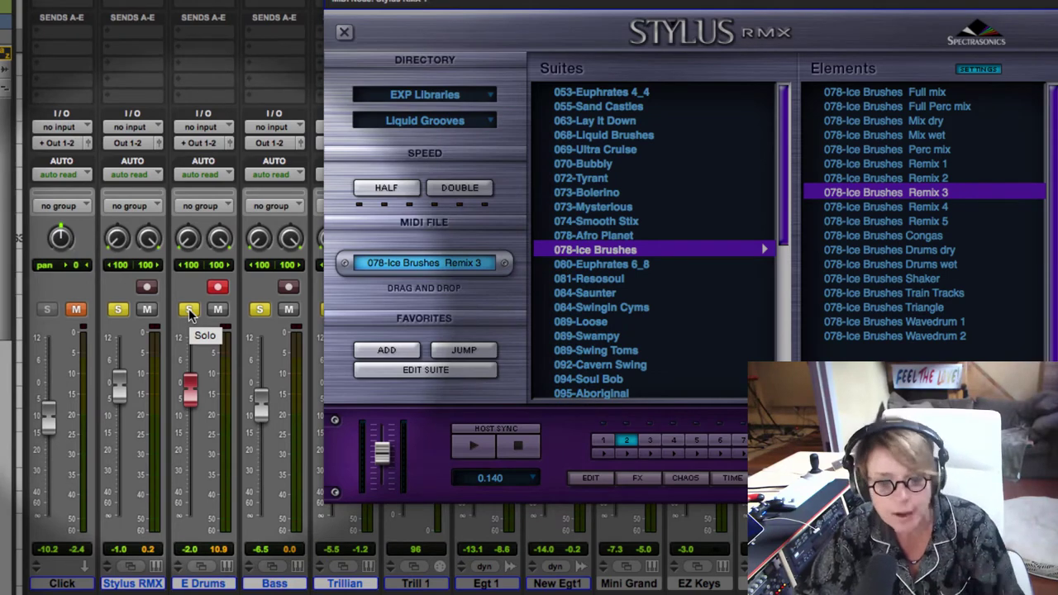
Unsolo E Drums and audition the Ice Brushes Remix 3 loop in Stylus RMX
click(189, 310)
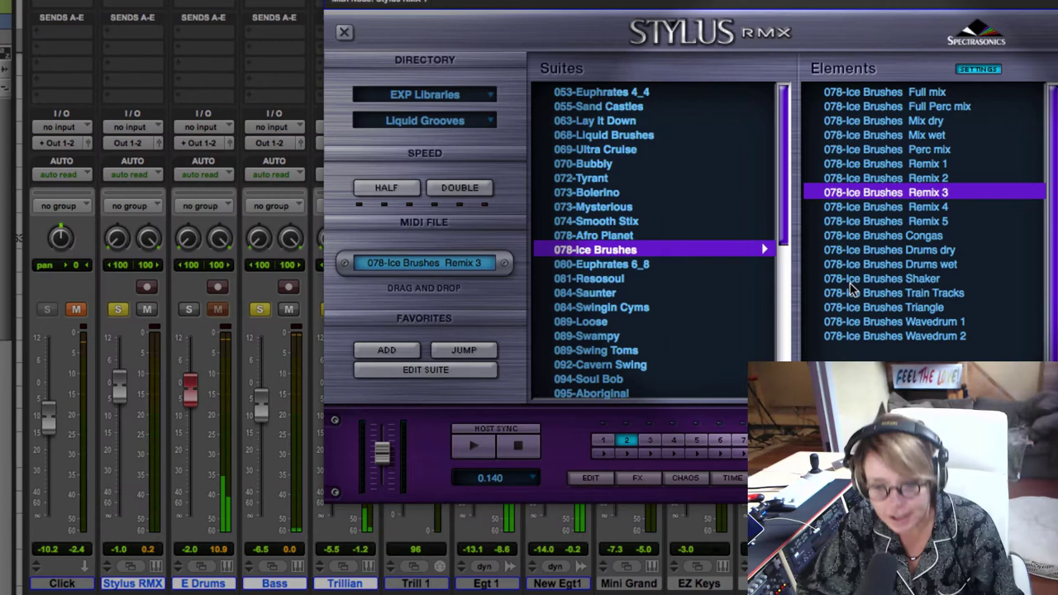
click(819, 192)
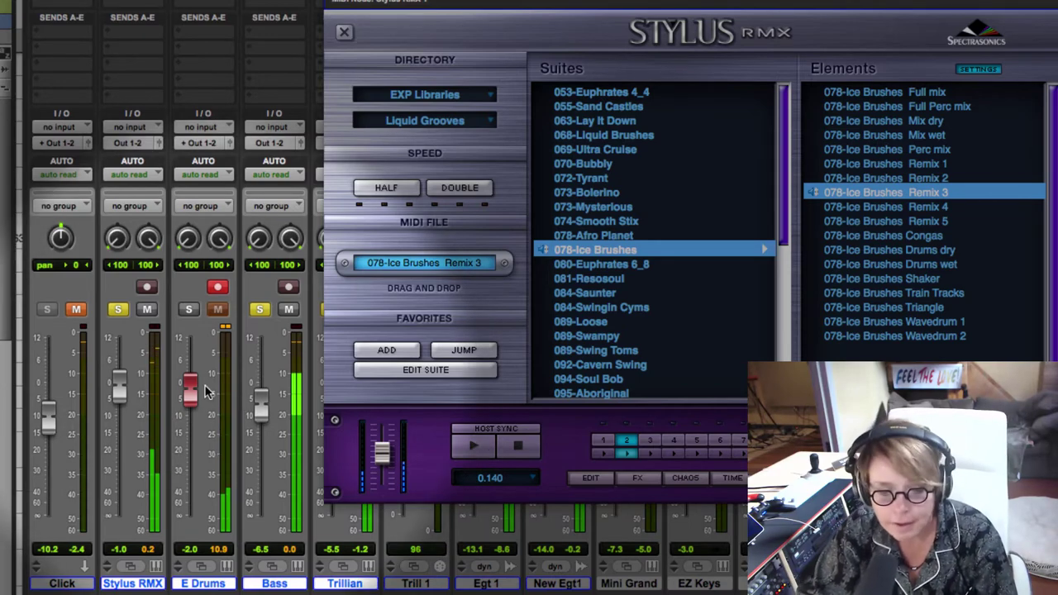
click(439, 291)
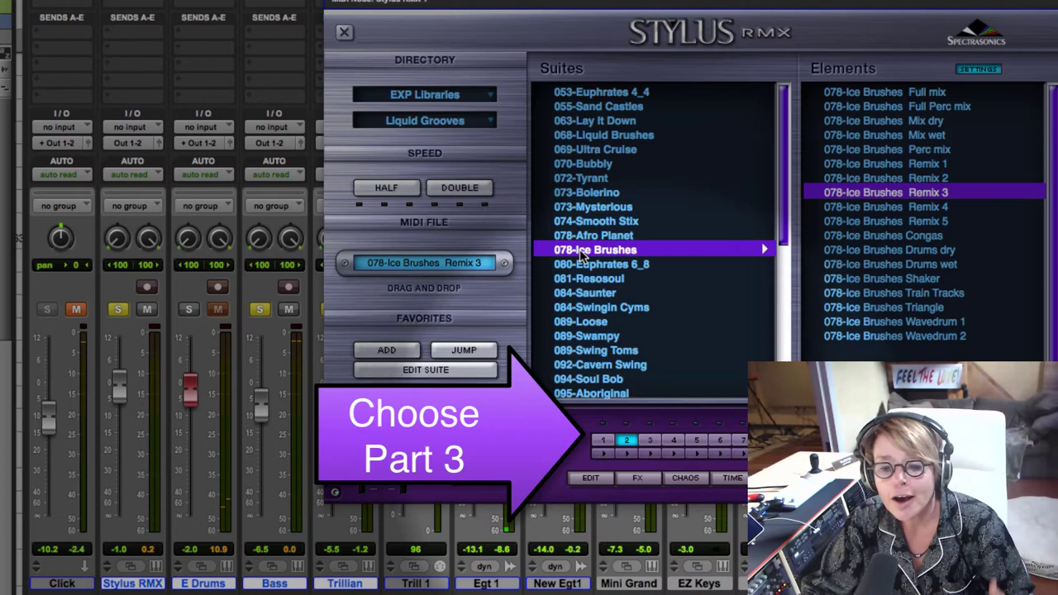
On Stylus RMX part 3, audition the Reverend 1, Reverend 2, Lefty 3 and Lefty FBar 3 grooves
click(650, 440)
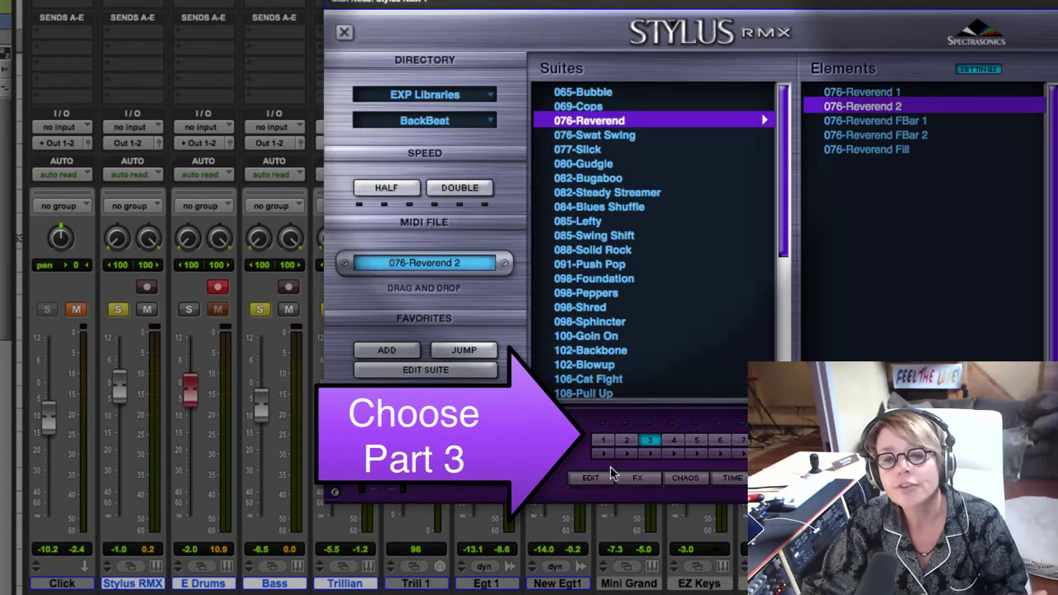
click(835, 94)
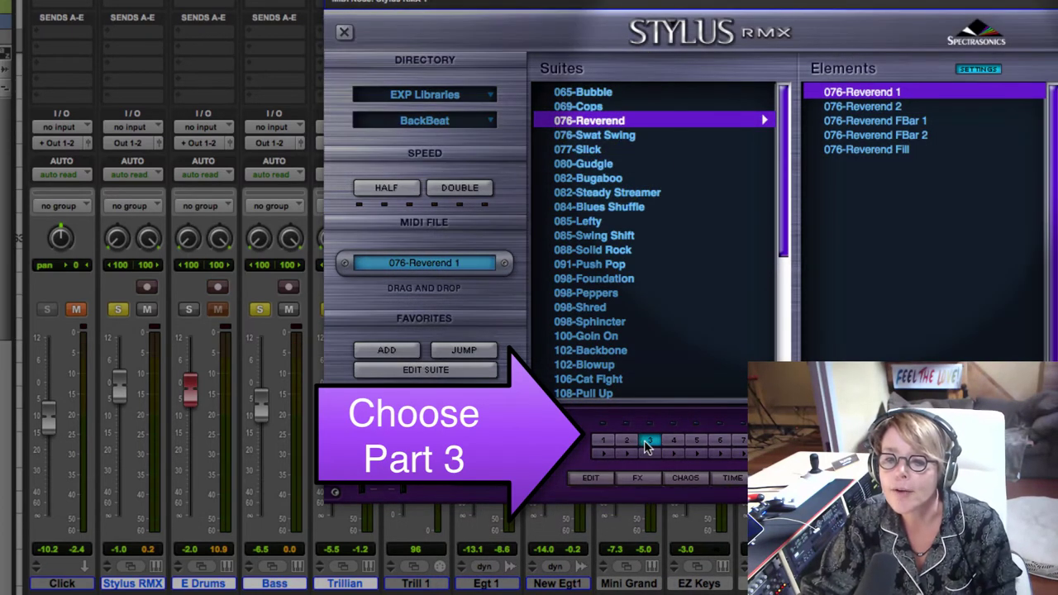
click(833, 95)
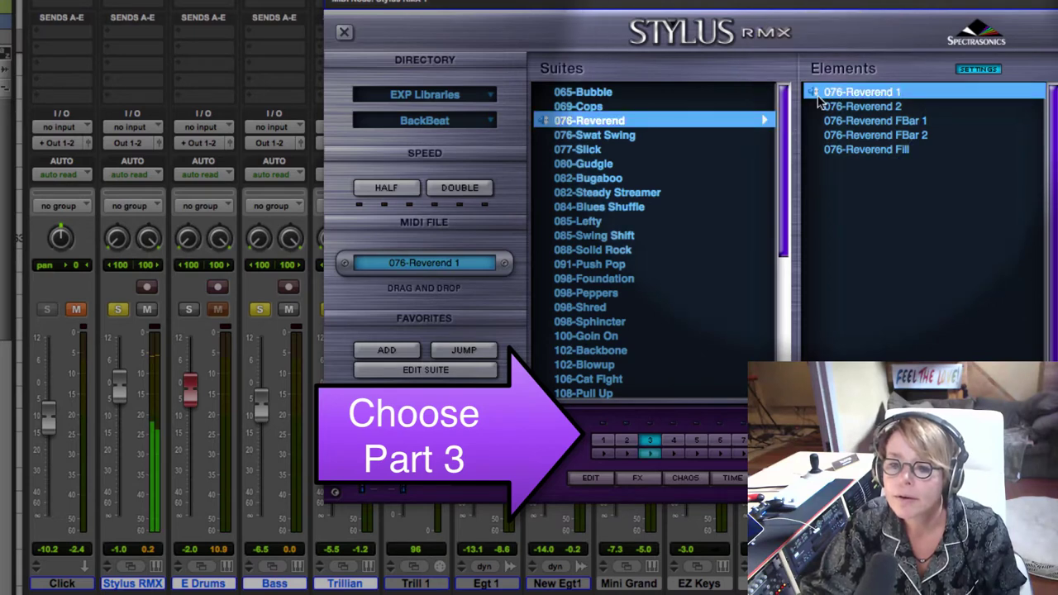
click(817, 106)
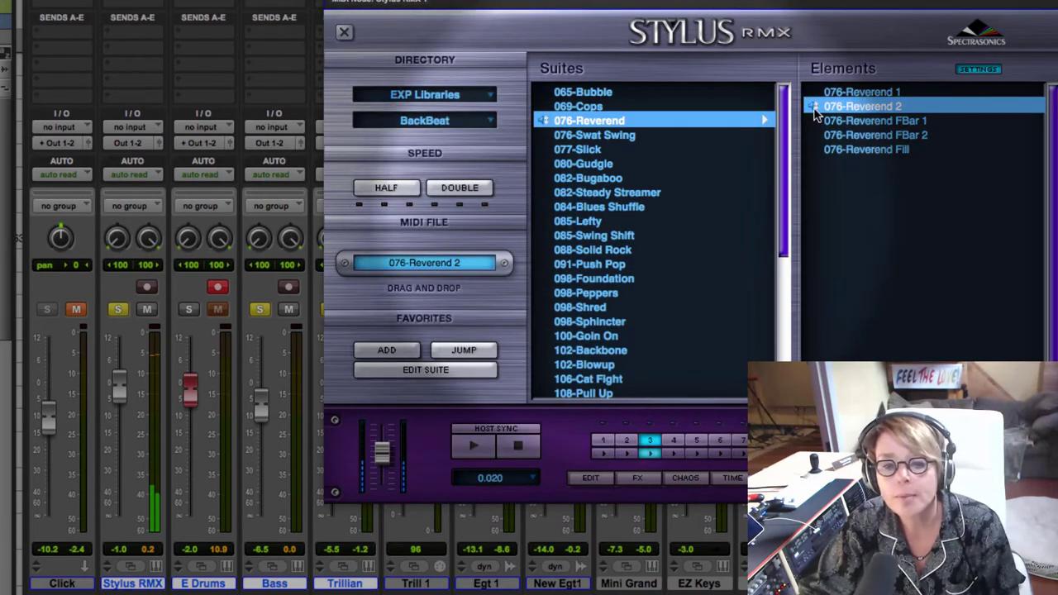
click(577, 221)
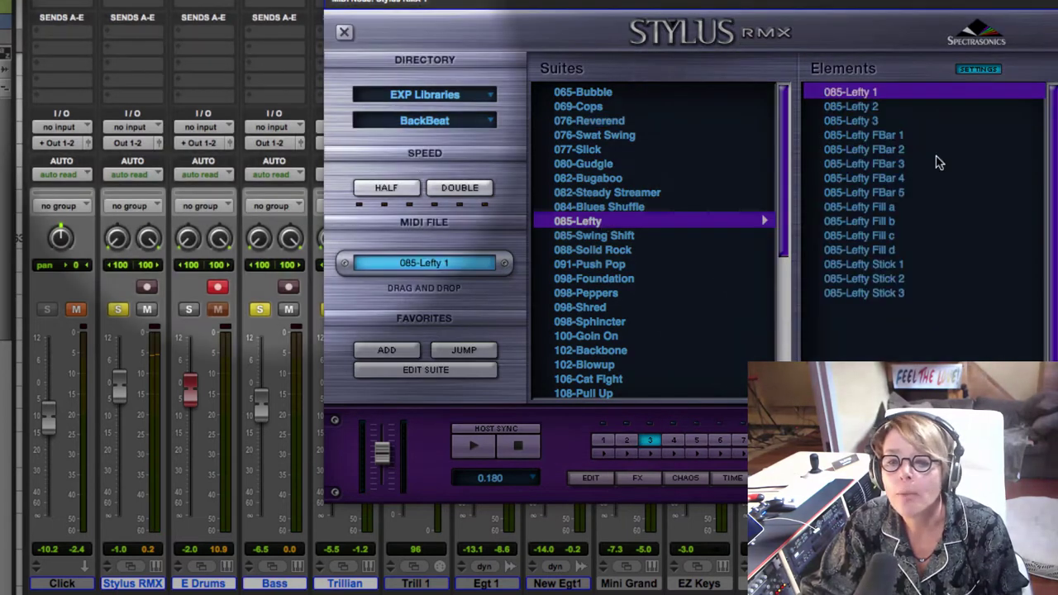
click(844, 120)
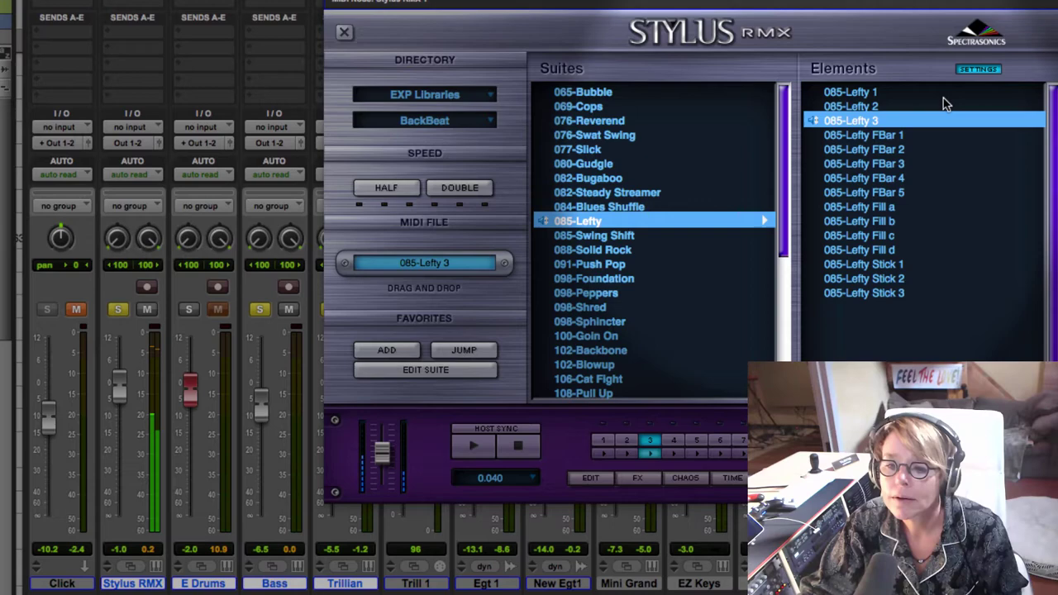
key(Down)
key(Down)
key(Down)
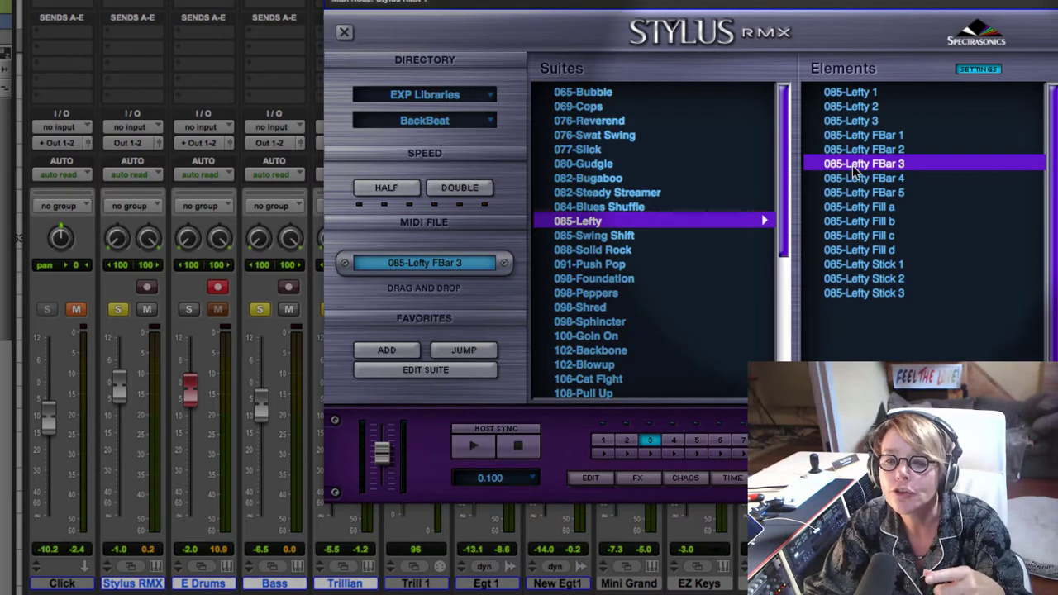
Load the 085-Lefty 2 groove and drag its MIDI file onto the track
click(836, 106)
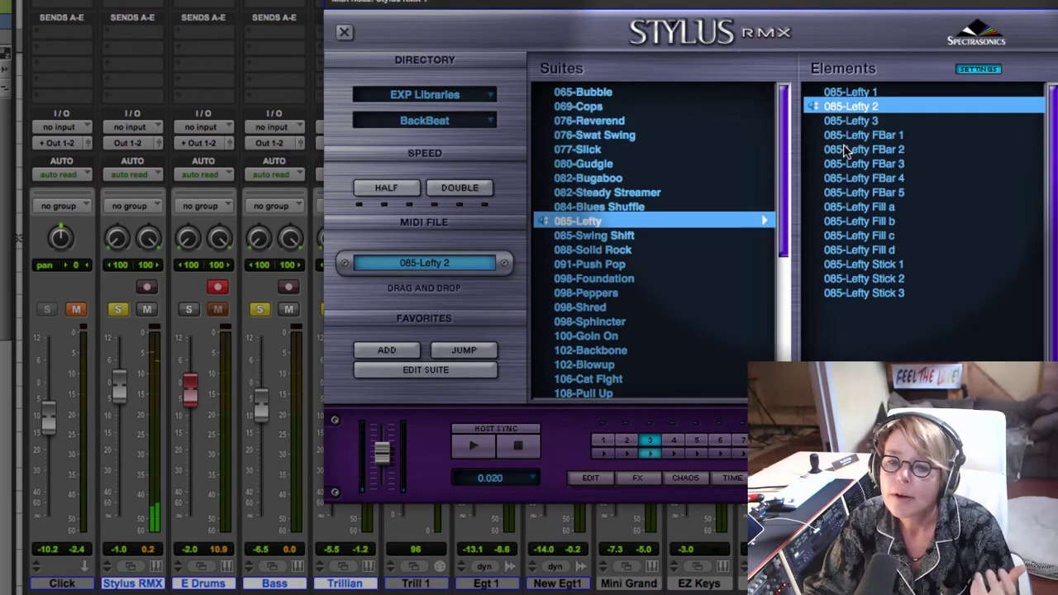
key(space)
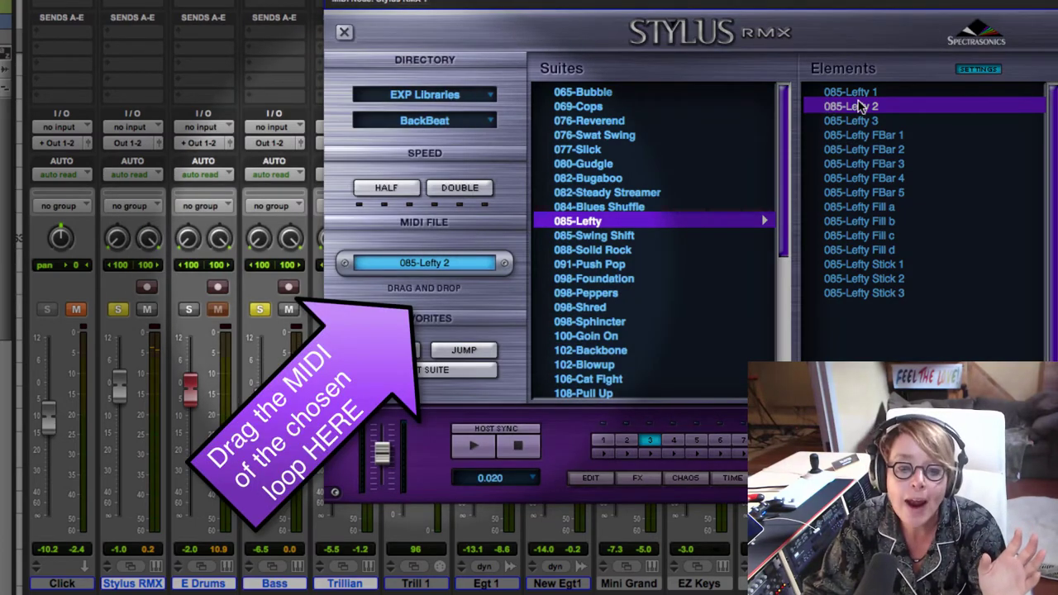
drag(368, 261, 0, 255)
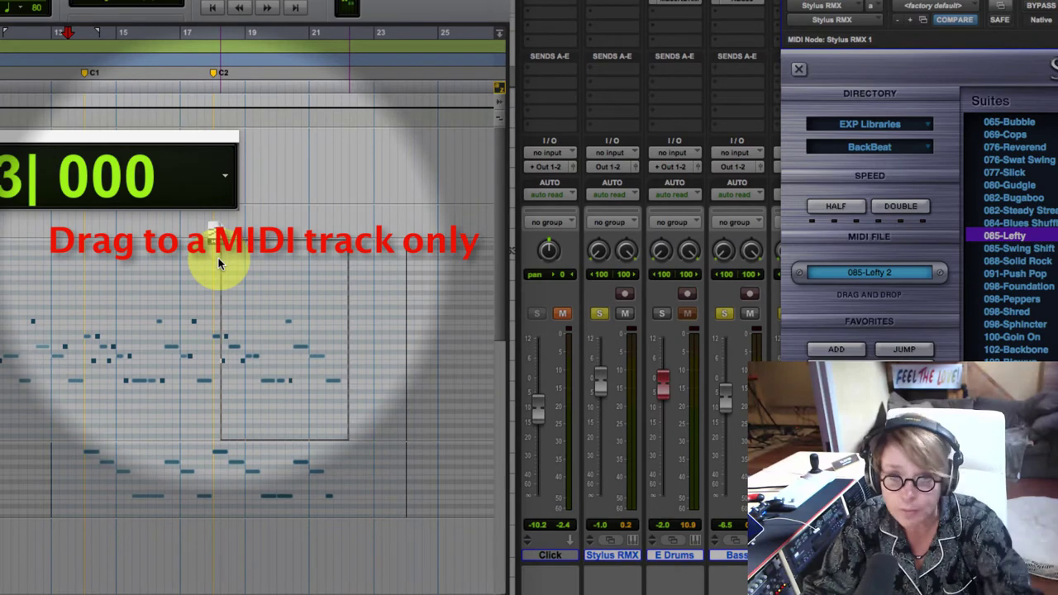
drag(219, 263, 242, 263)
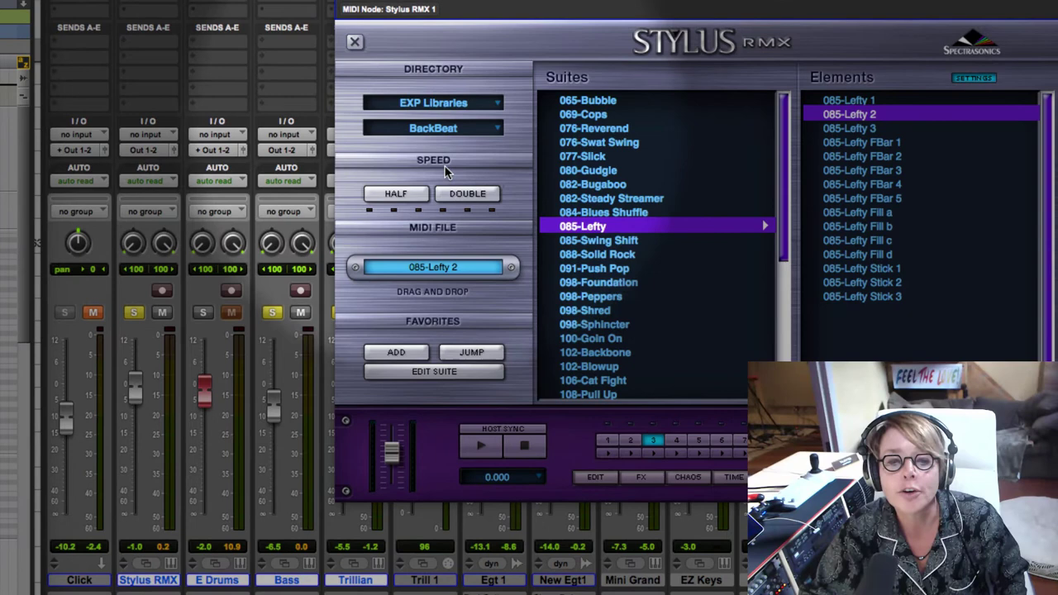
Switch the Stylus RMX browser to the Core Library's RMX Grooves category
click(426, 99)
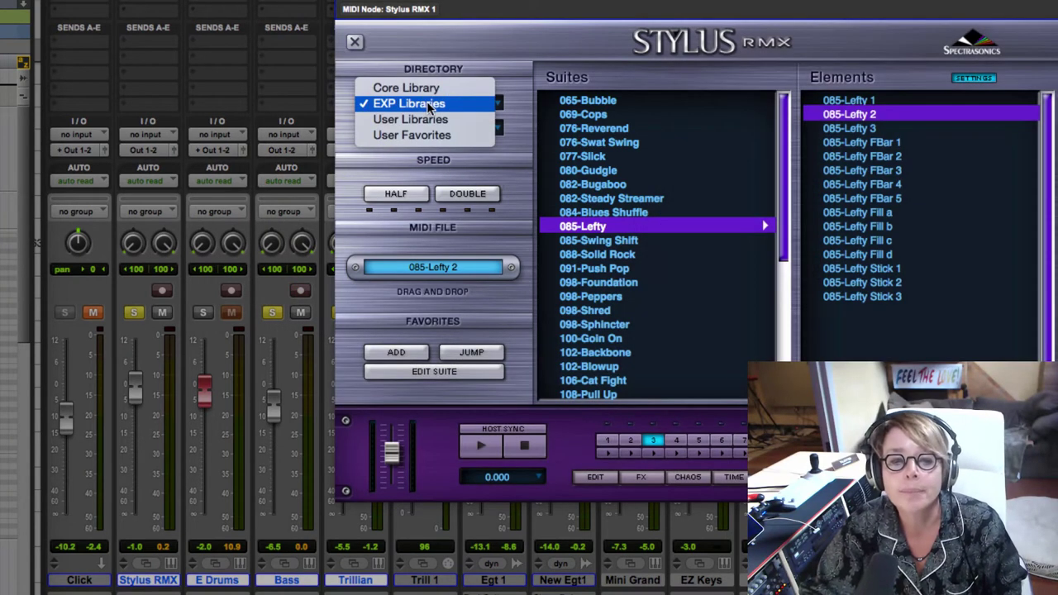
click(406, 87)
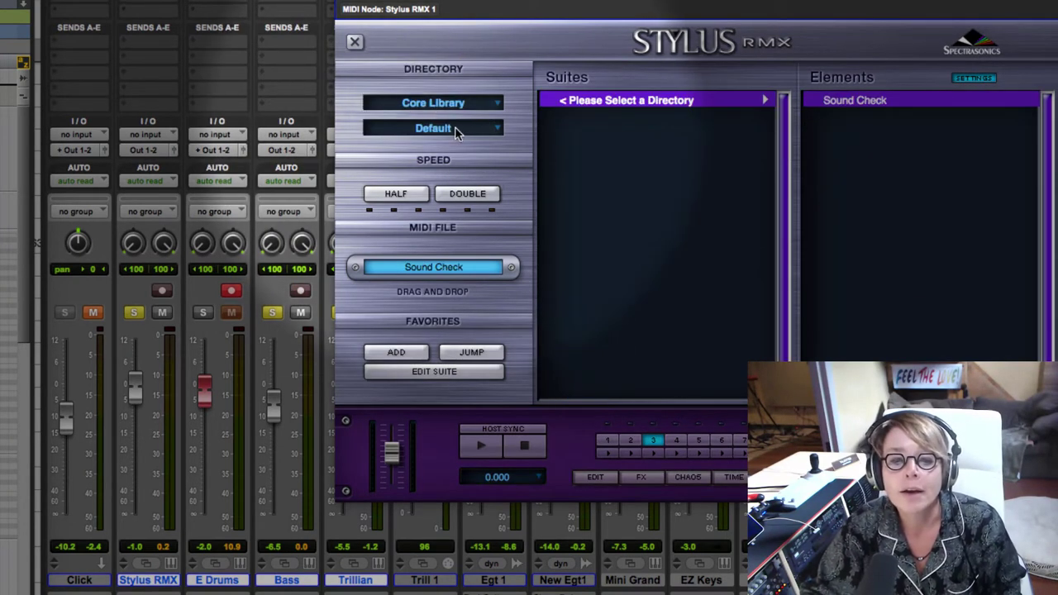
click(454, 127)
click(443, 160)
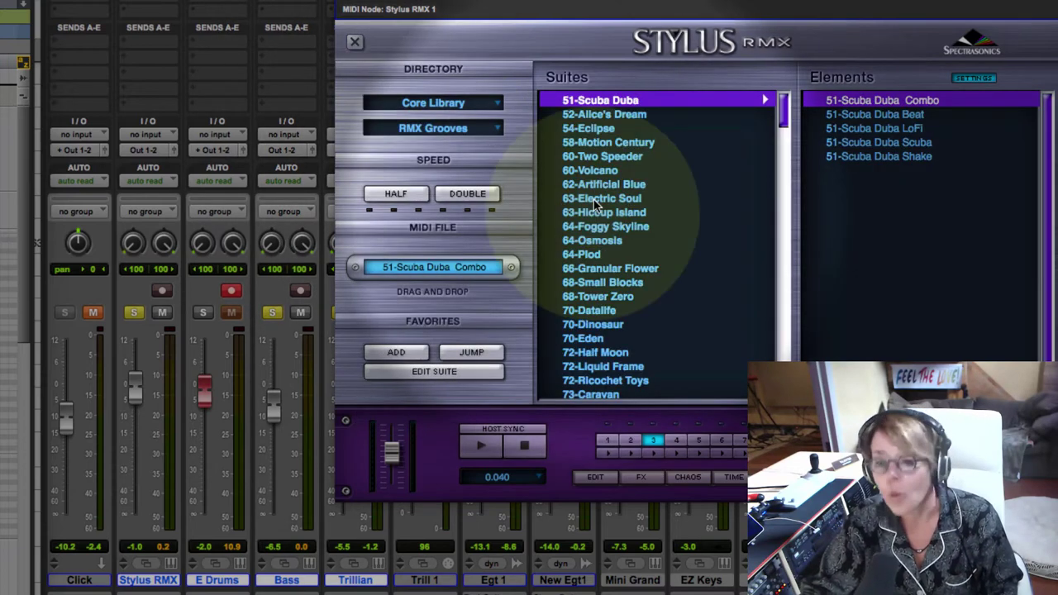
Audition the 63-Hiccup Island loops: Combo a, Beat, Beat Lite, Beat Simple and Glass Guitar
click(595, 208)
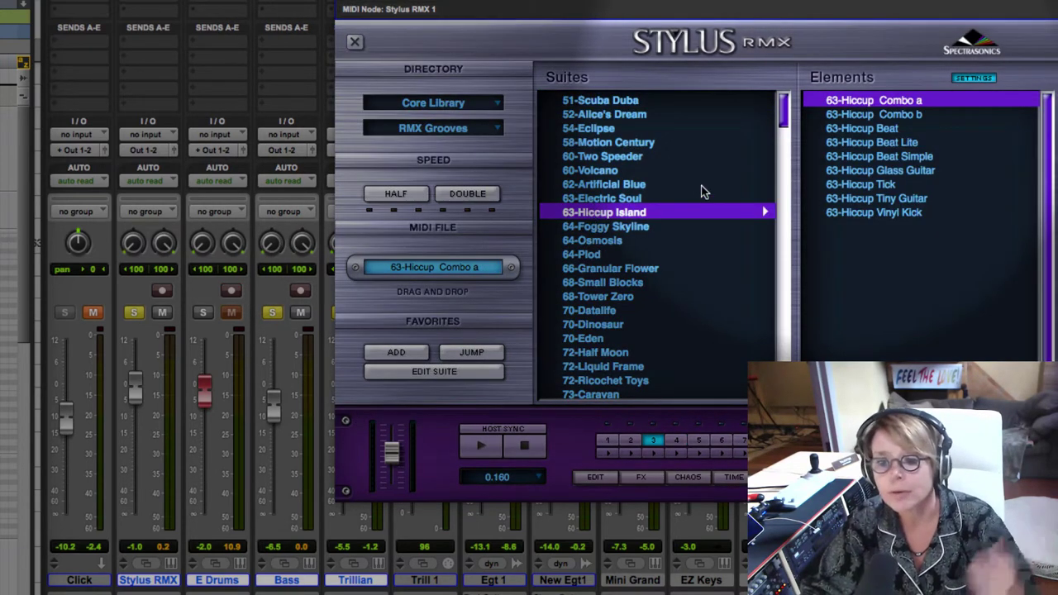
click(844, 100)
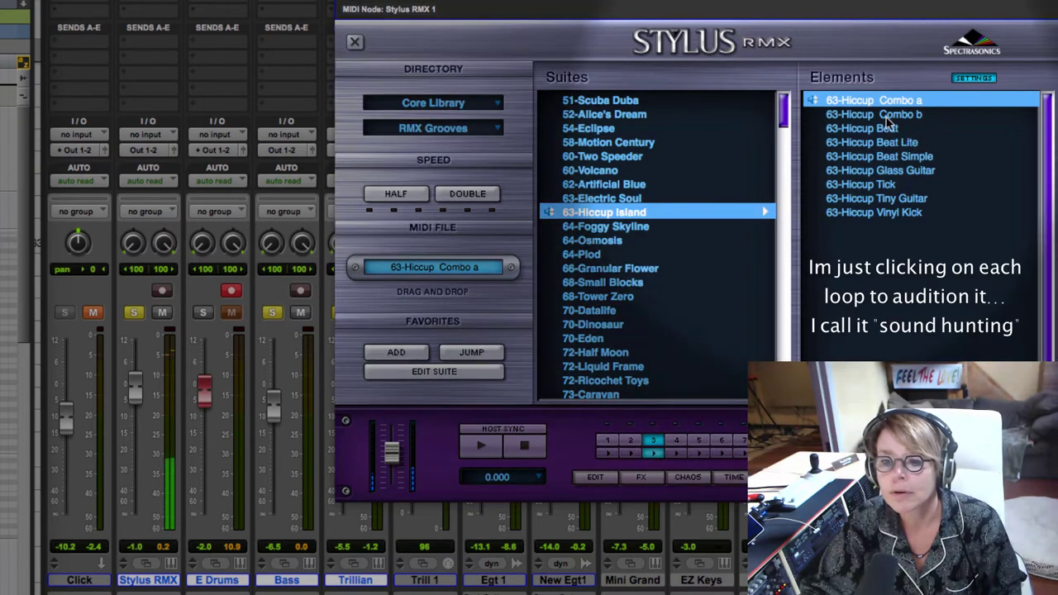
click(872, 128)
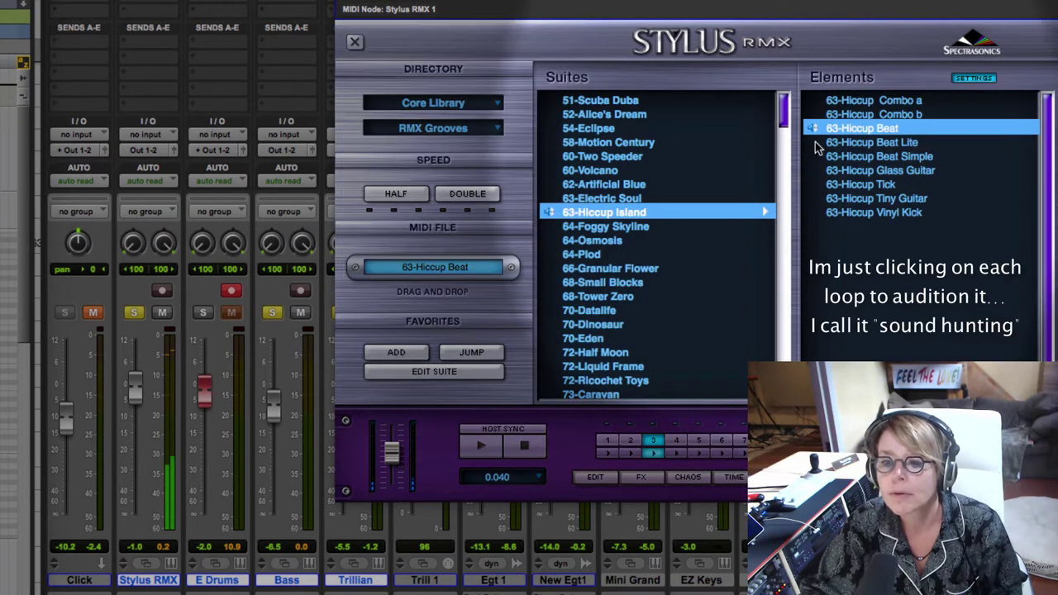
click(816, 142)
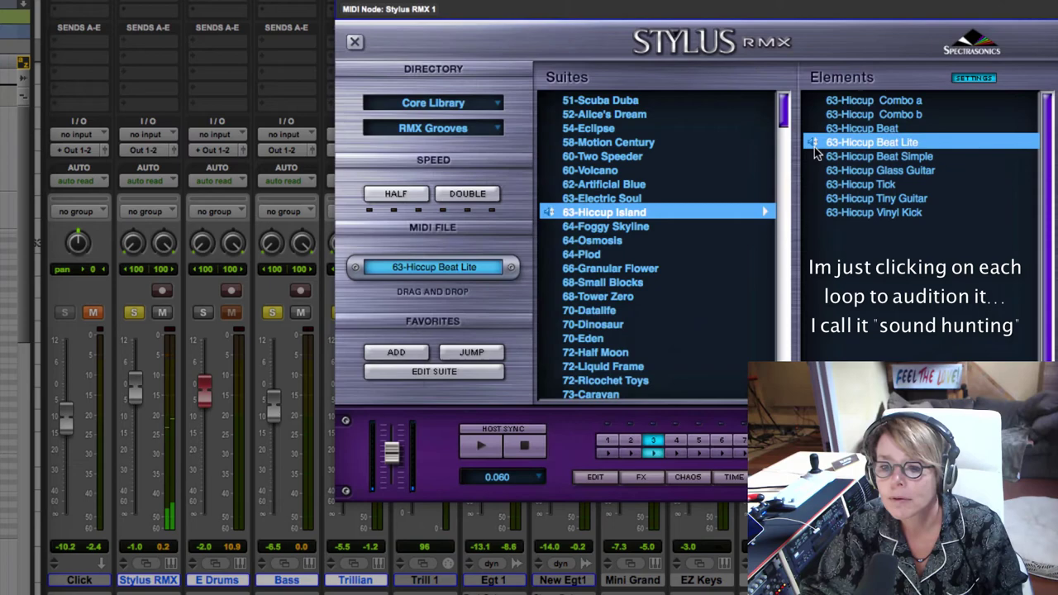
click(818, 159)
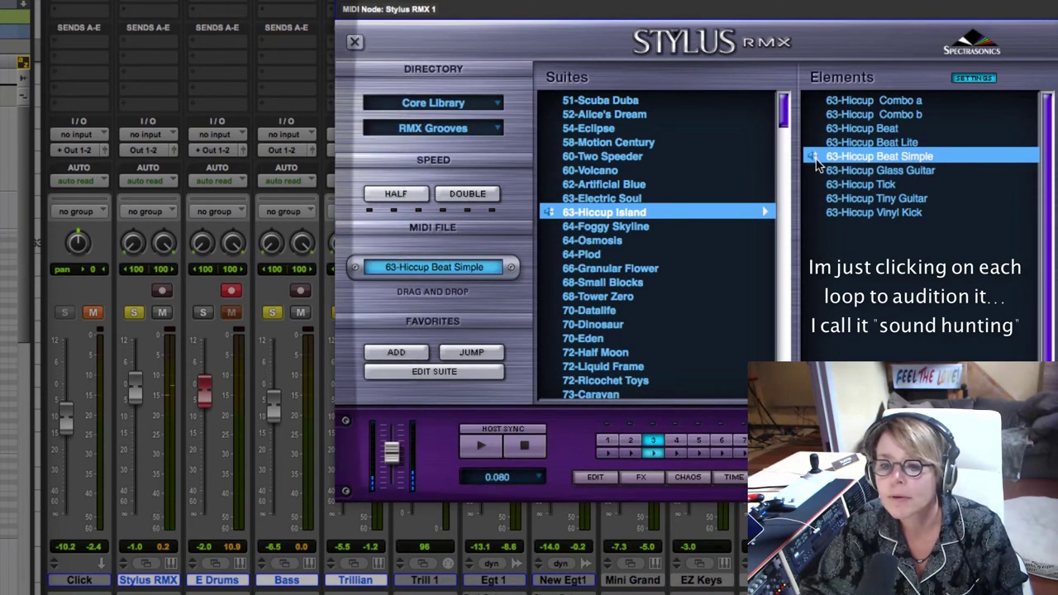
click(819, 170)
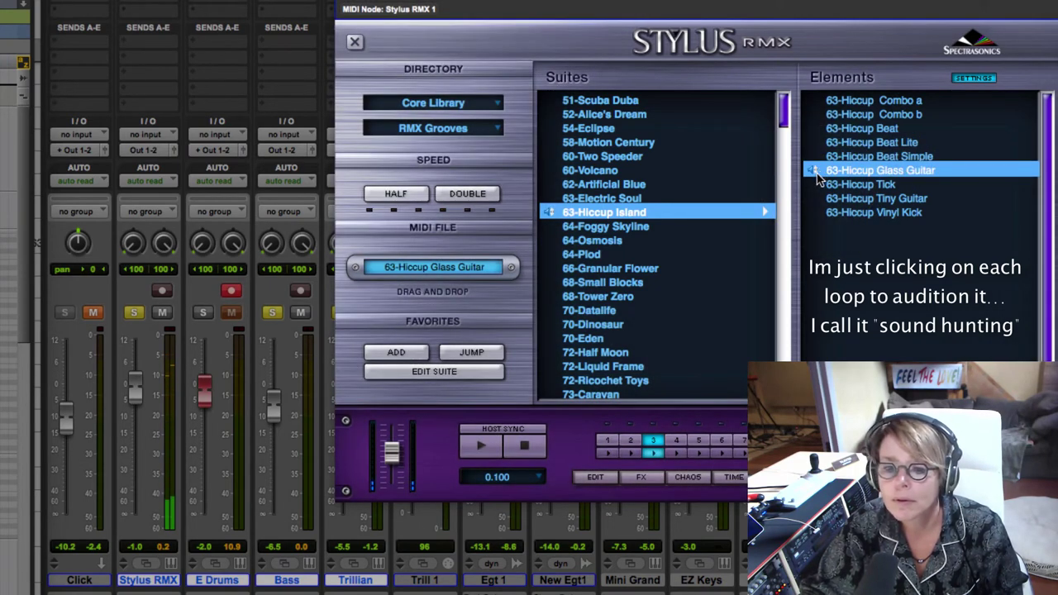
click(818, 172)
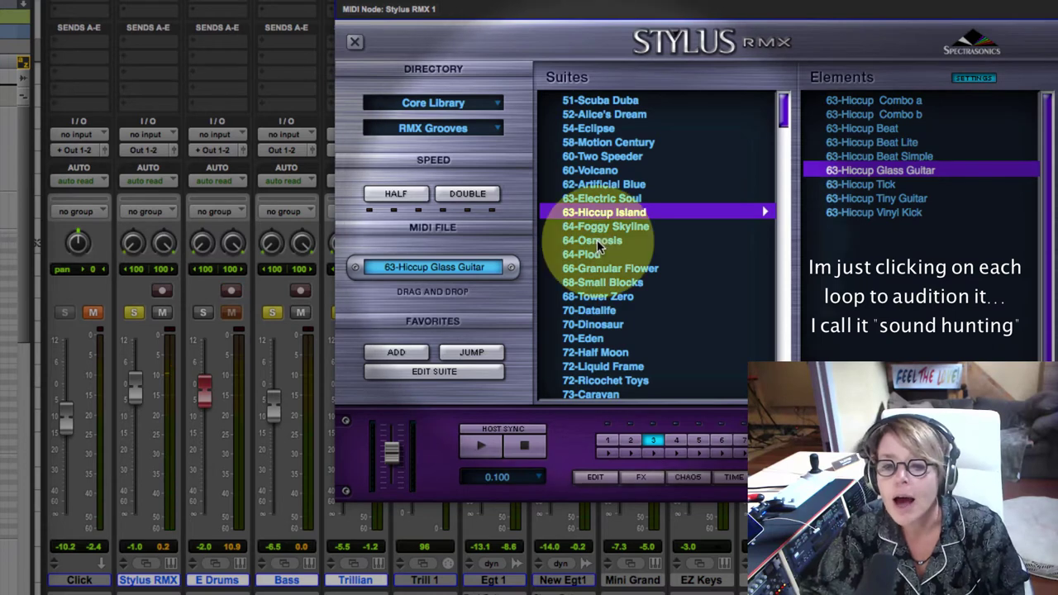
Audition 64-Osmosis Combo a and the Granular Flower Assimilate, Bouncer and Distortone loops
click(599, 241)
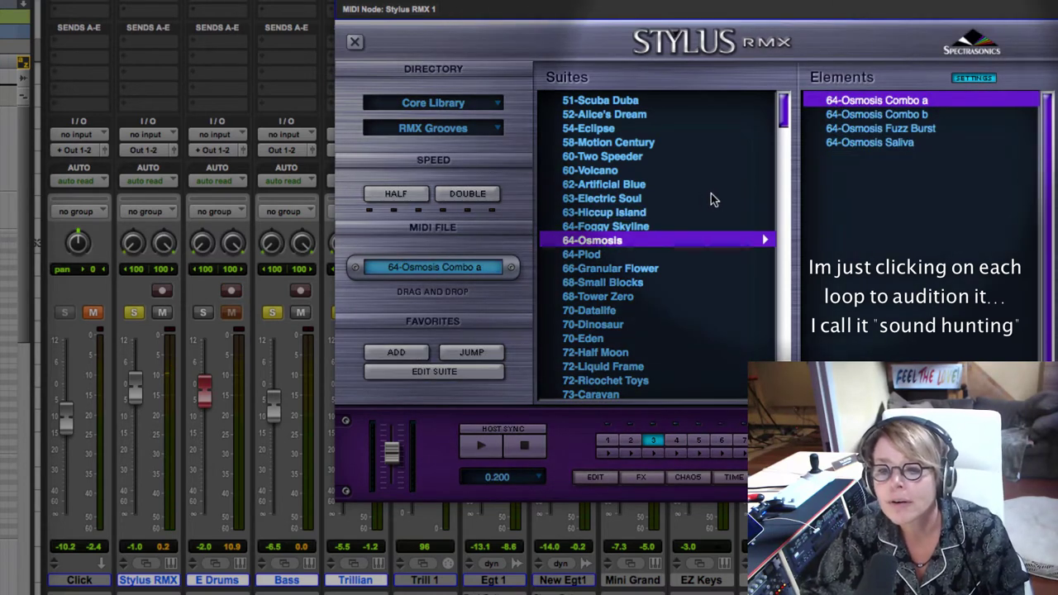
click(813, 100)
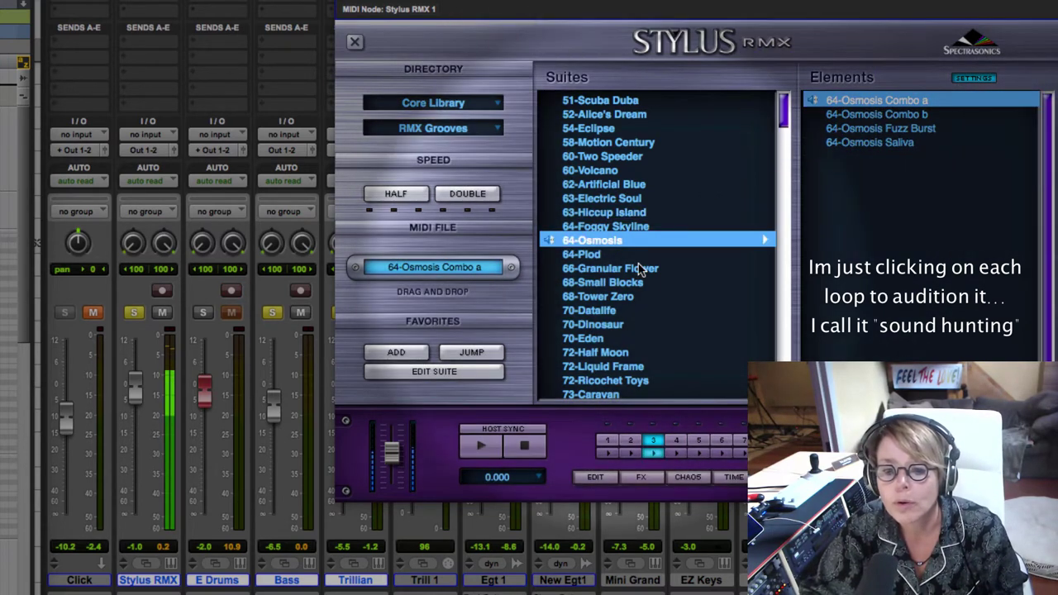
click(610, 266)
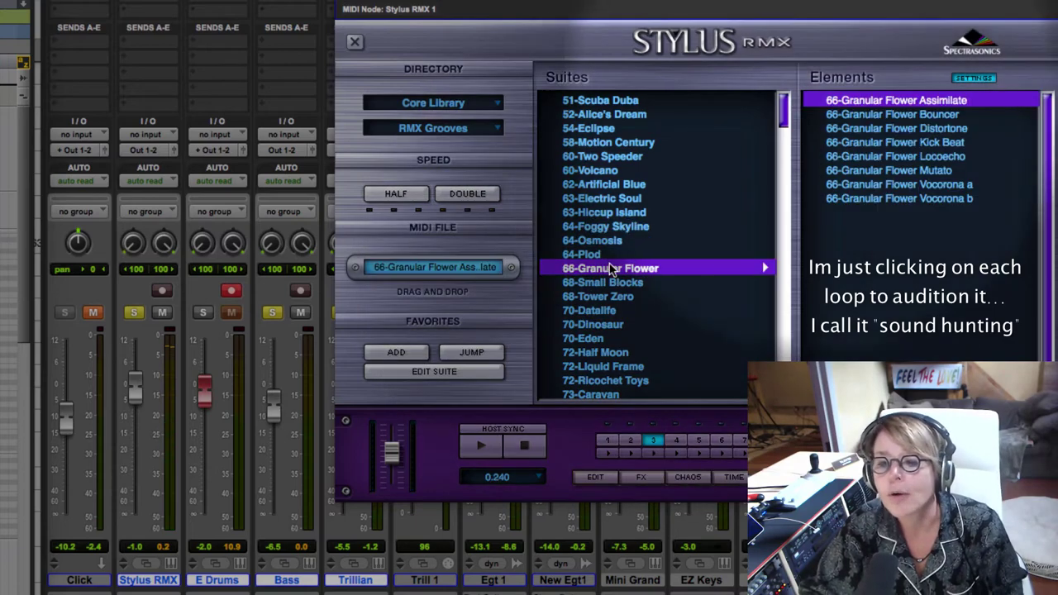
click(814, 103)
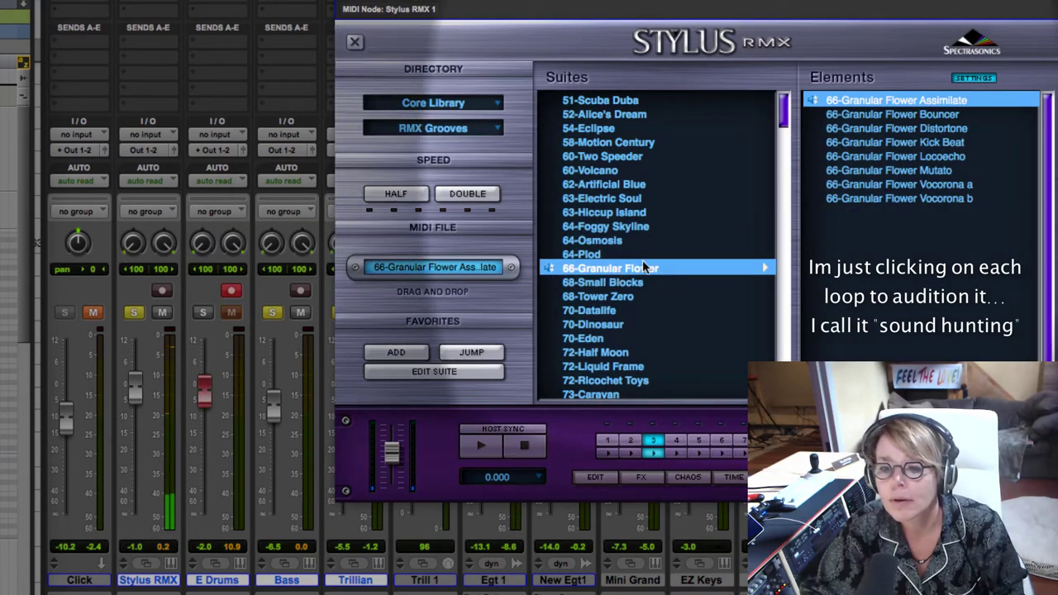
click(814, 116)
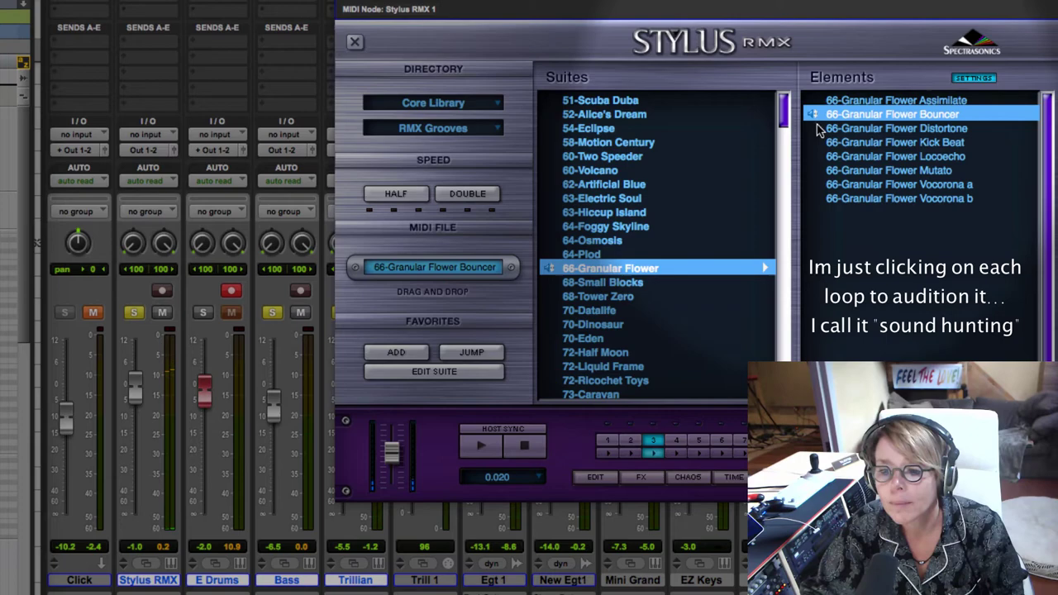
click(819, 129)
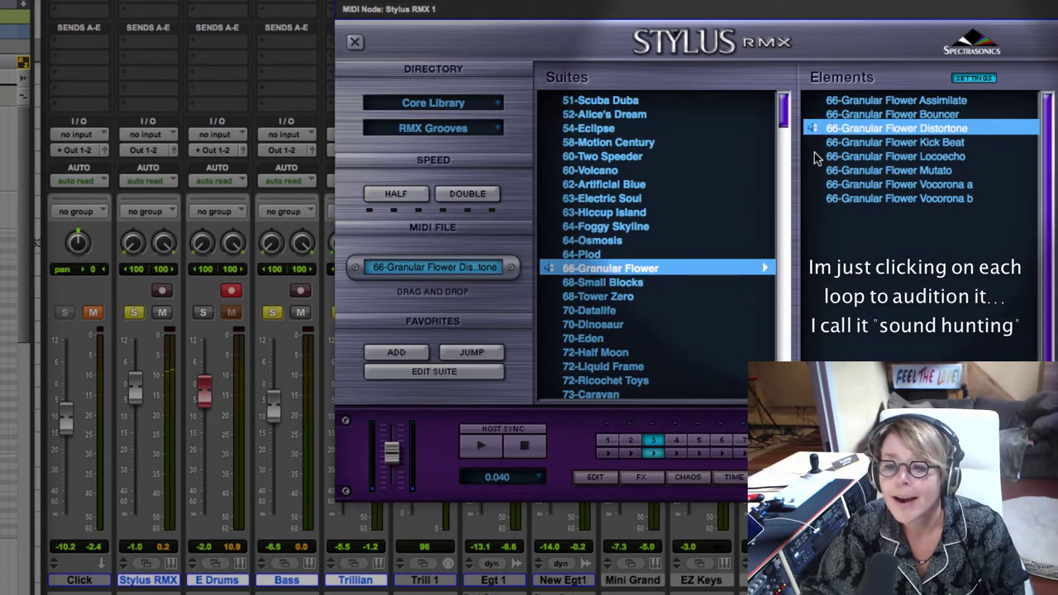
click(816, 130)
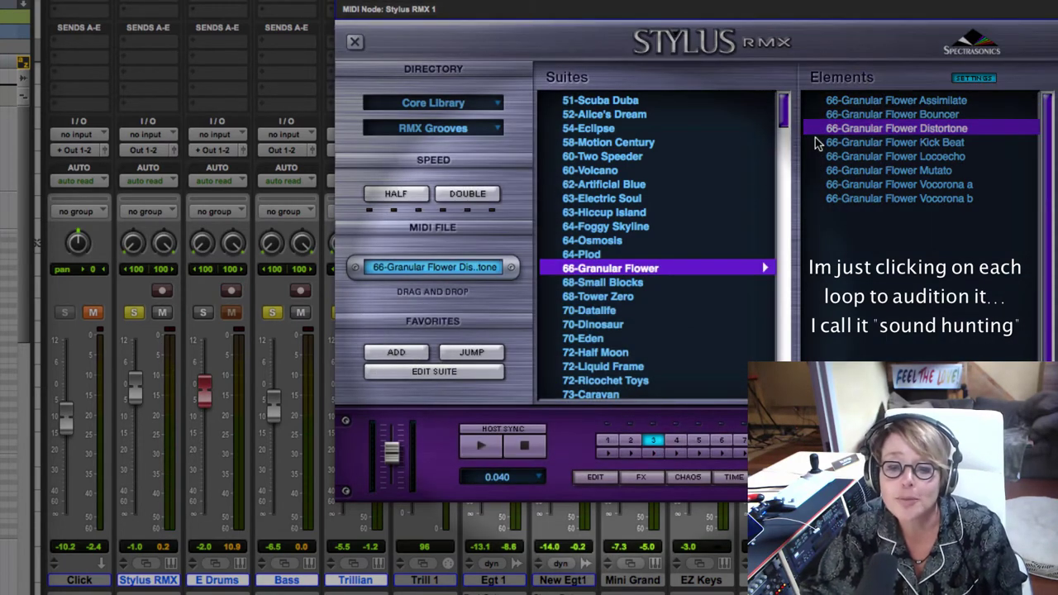
Load the 70-Datalife suite and play the 70-Datalife Combo loop
click(589, 310)
click(827, 101)
click(816, 101)
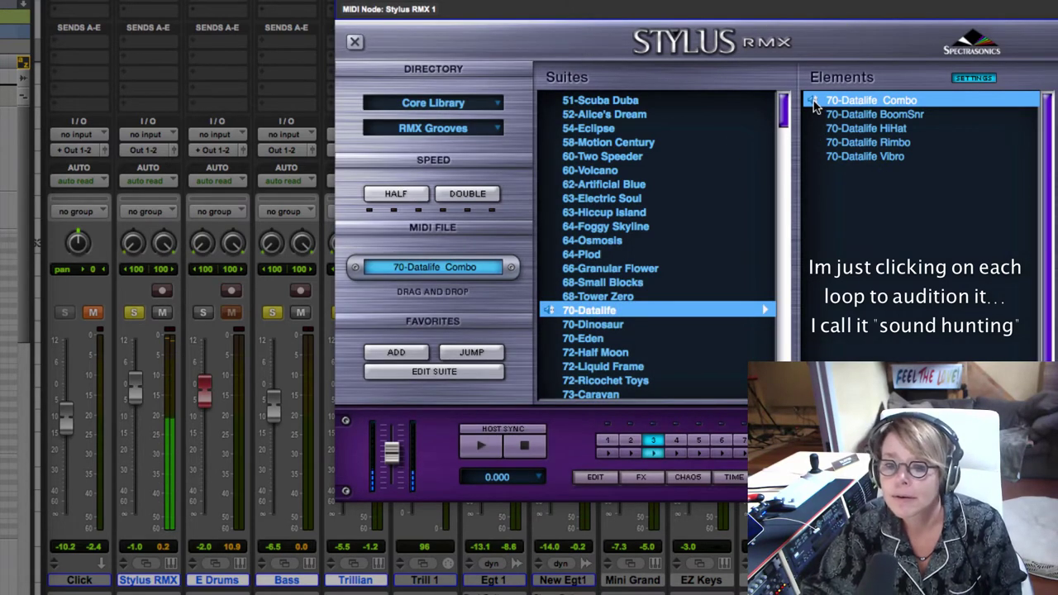
click(816, 101)
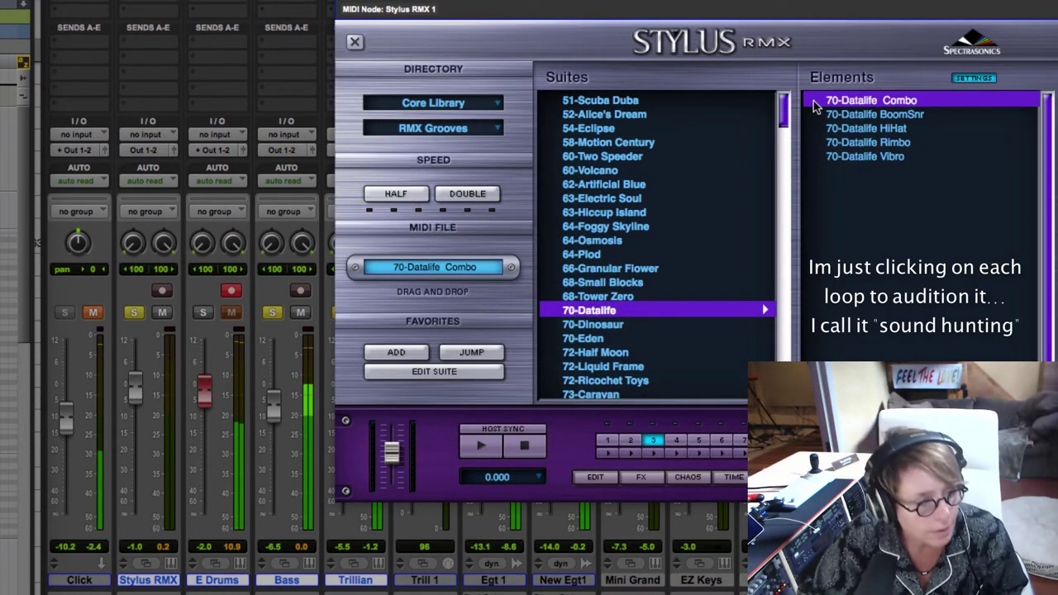
click(816, 100)
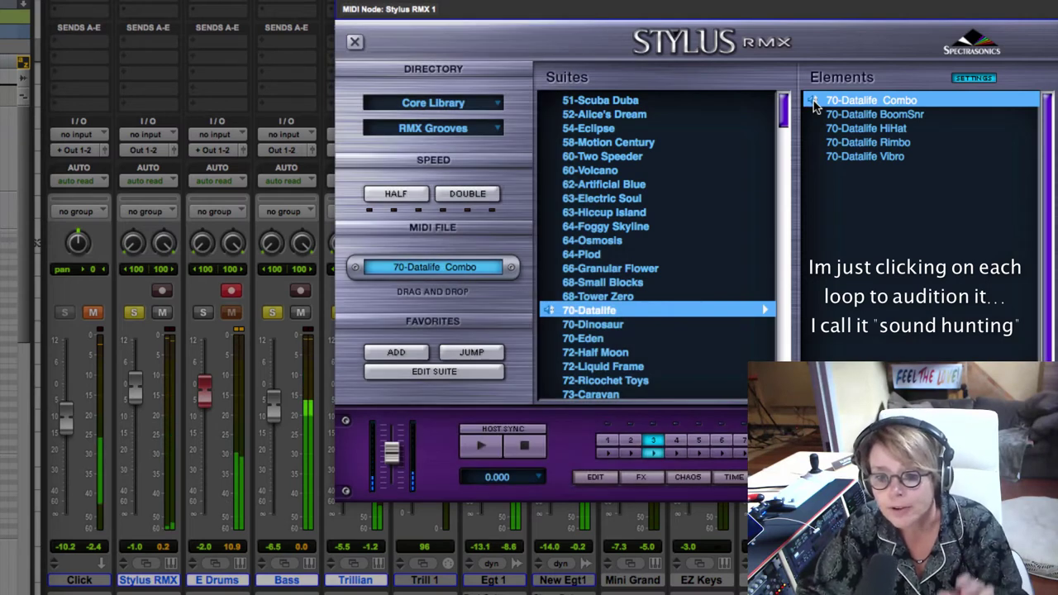
click(816, 100)
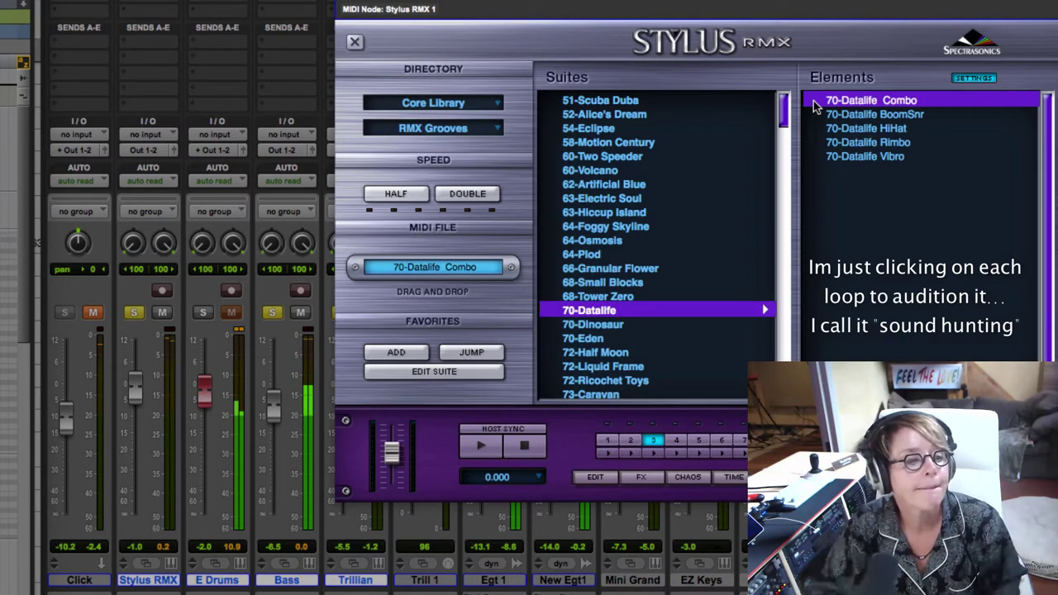
click(816, 101)
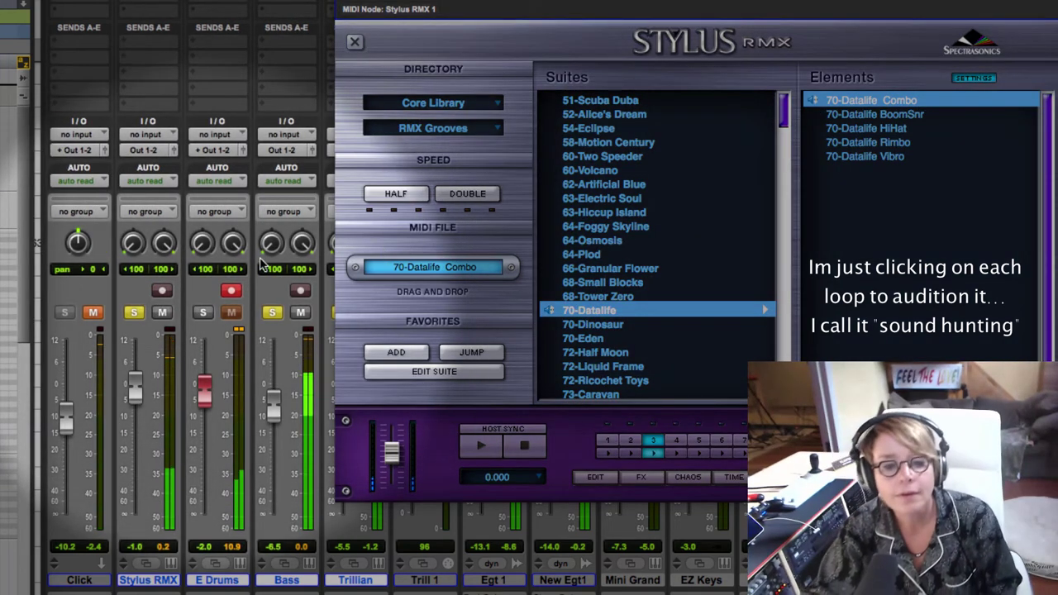
Solo the E Drums channel and raise its fader to +2.6, returning to the Edit window
click(203, 312)
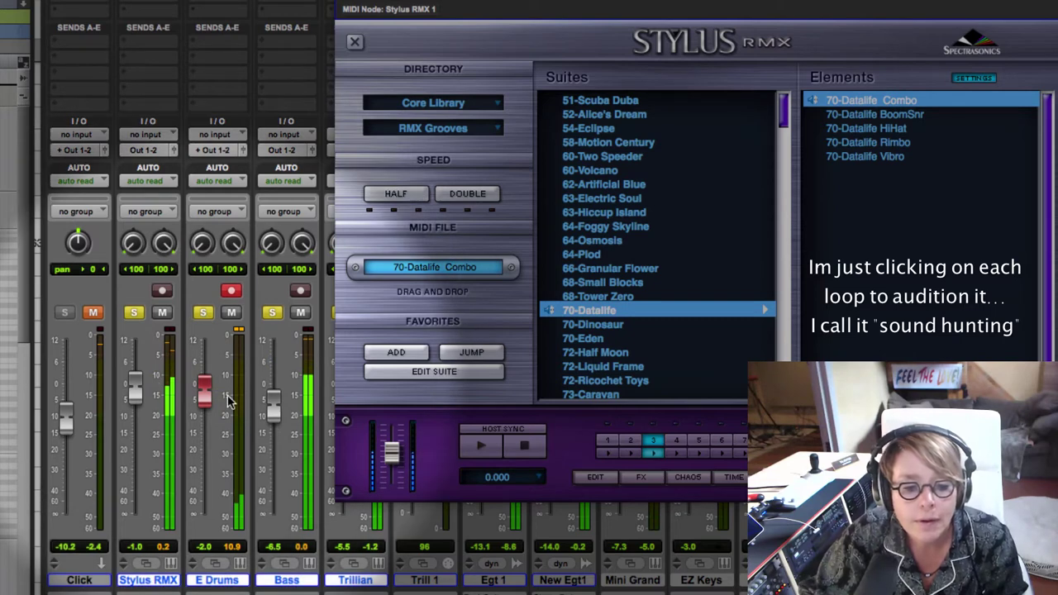
drag(204, 389, 203, 376)
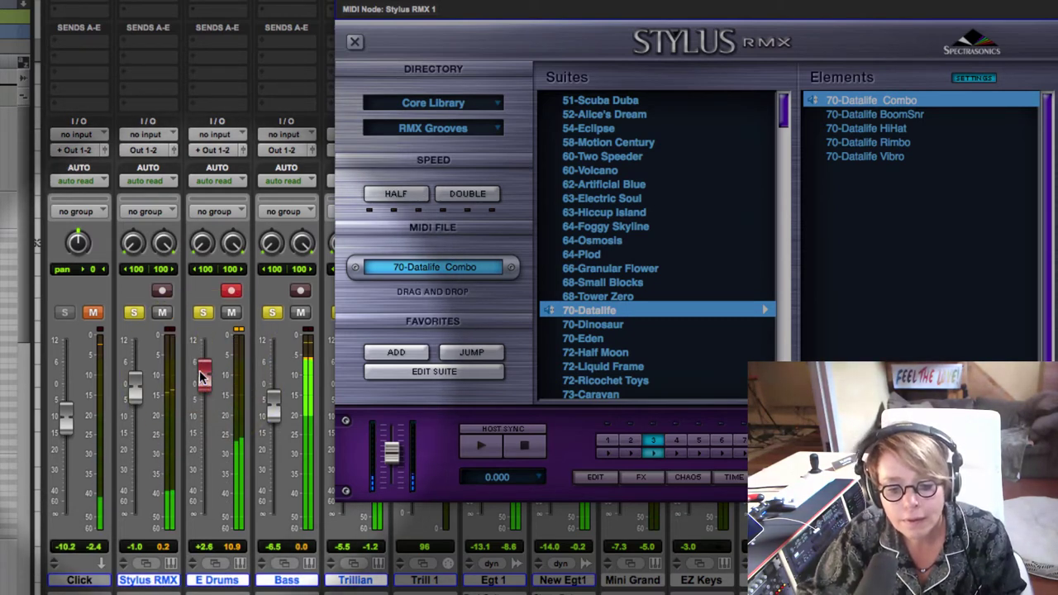
click(202, 376)
key(shift+r)
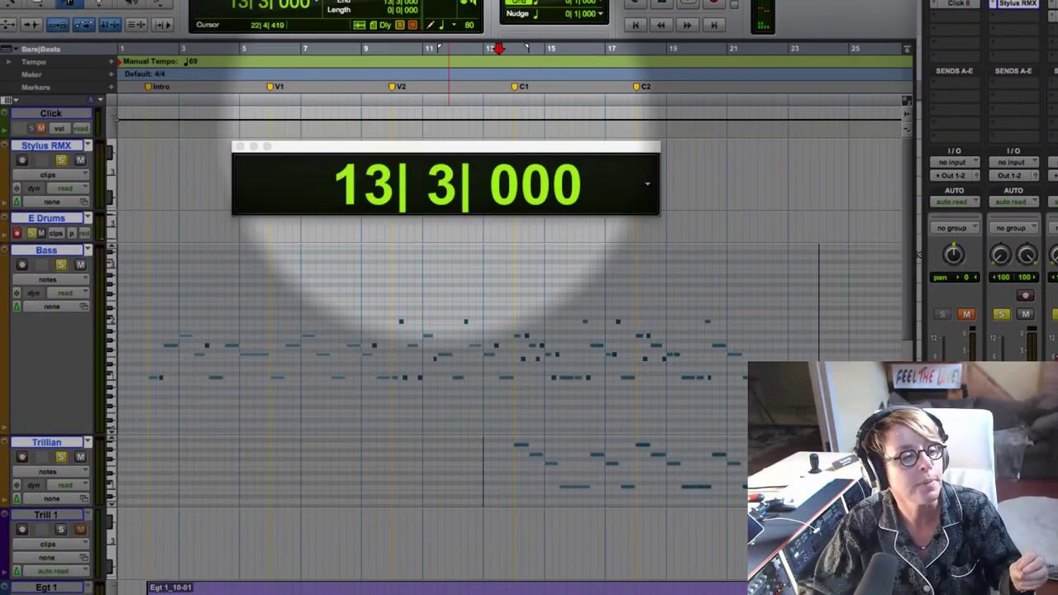
Close the big counter window and select the Stylus RMX track
click(240, 146)
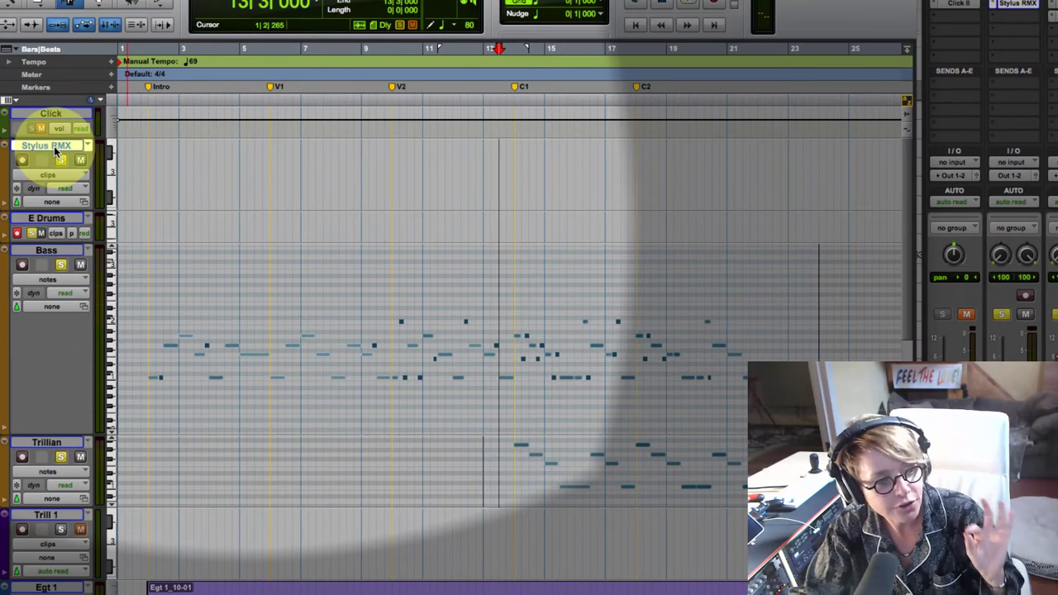
click(55, 150)
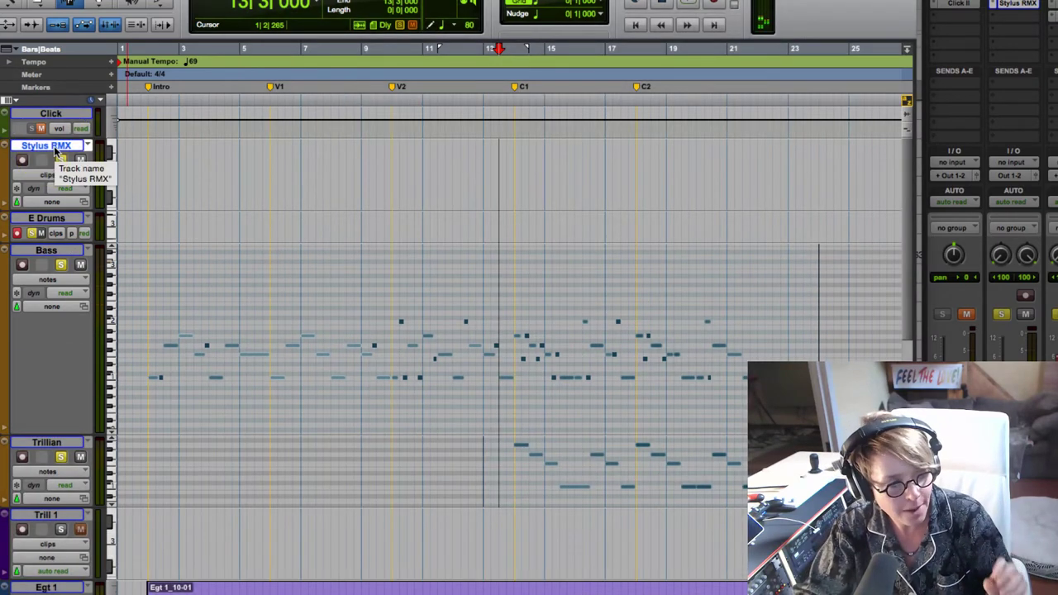
Create two new MIDI tracks with the New Tracks dialog (Shift+Cmd+N)
key(shift+super+n)
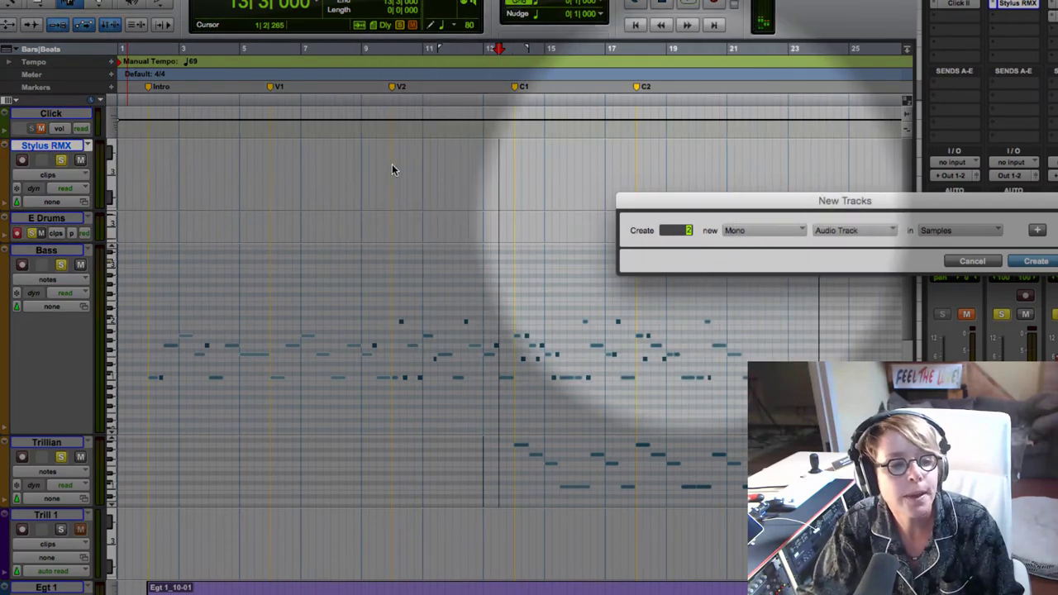
click(851, 234)
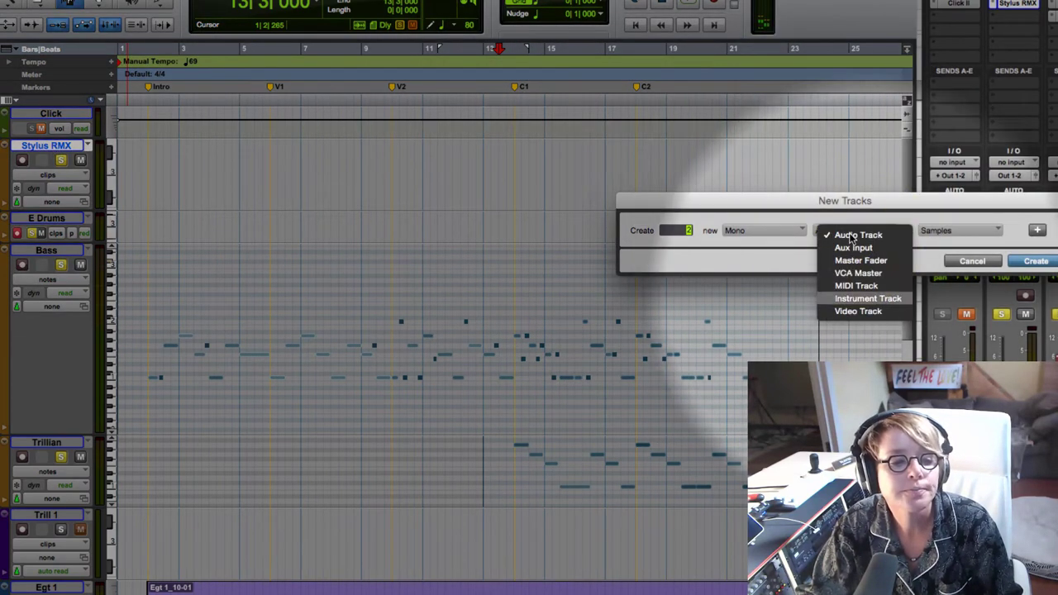
click(861, 274)
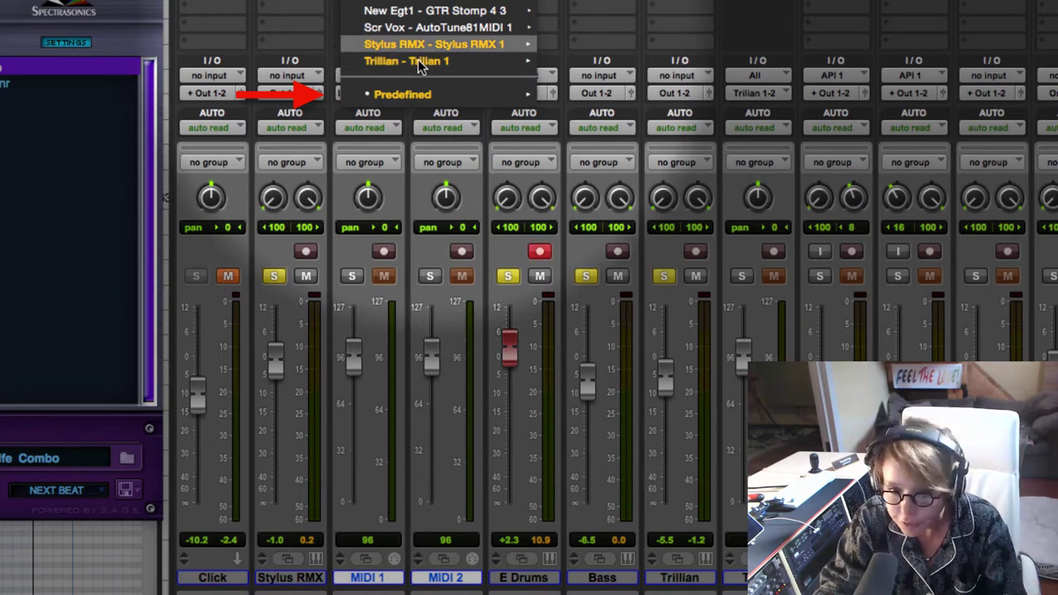
Route MIDI 1 to Stylus RMX channel 1 and MIDI 2 to Stylus RMX channel 2
mouse_move(432, 48)
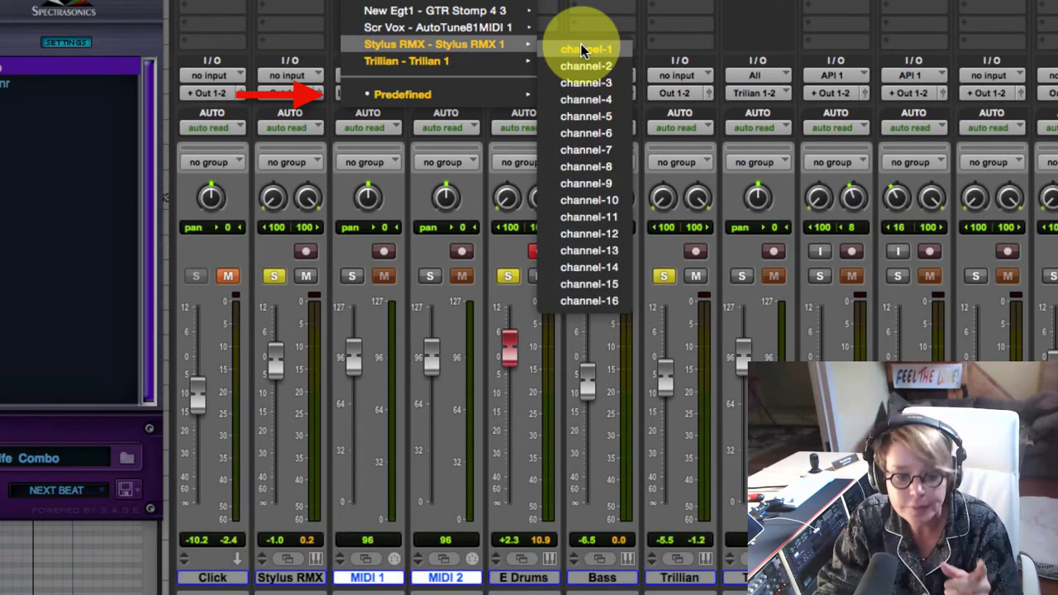
click(584, 49)
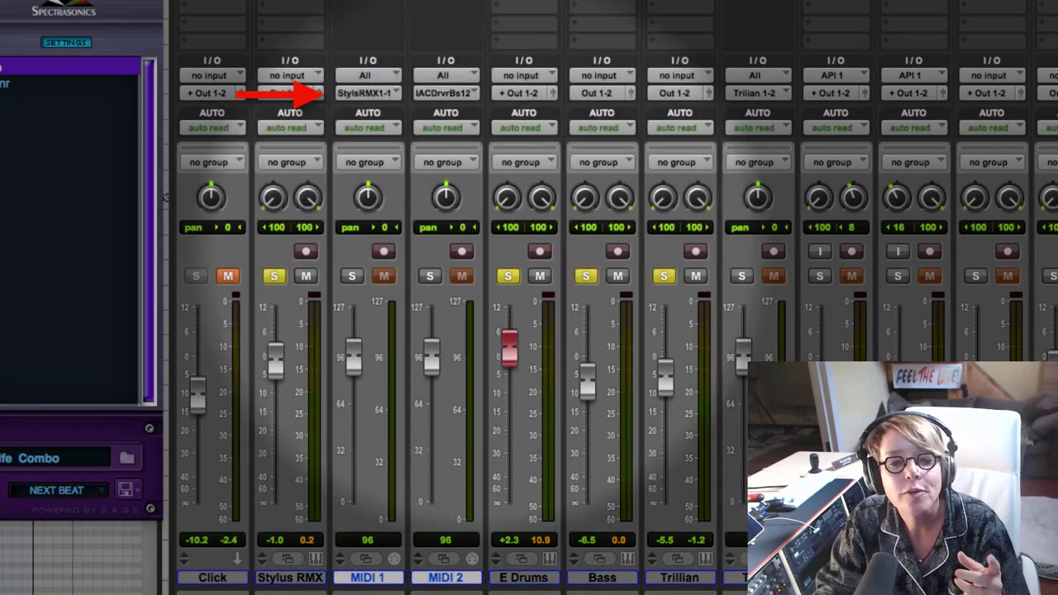
click(449, 95)
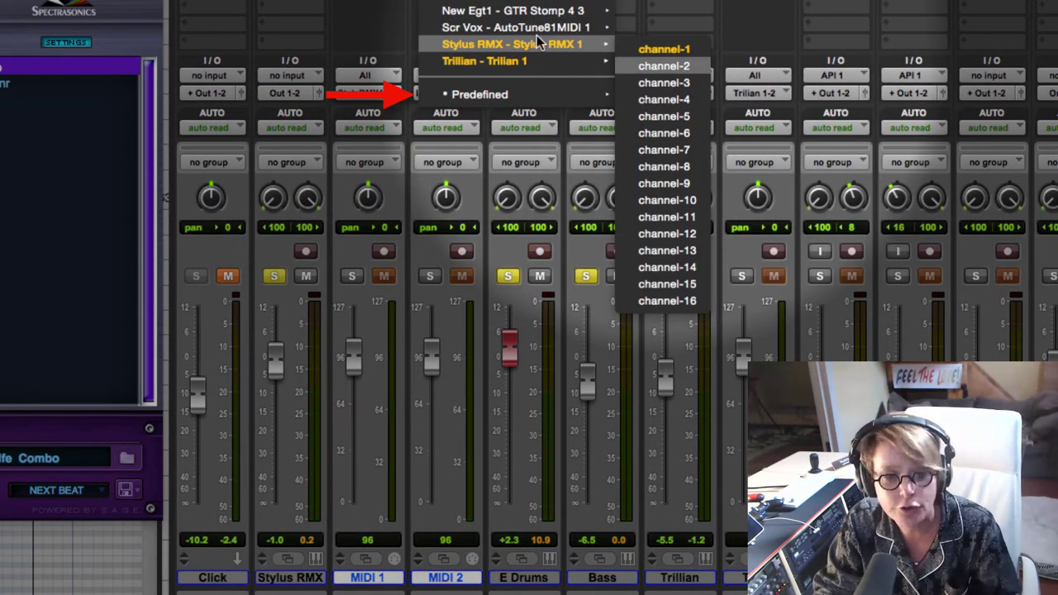
click(664, 66)
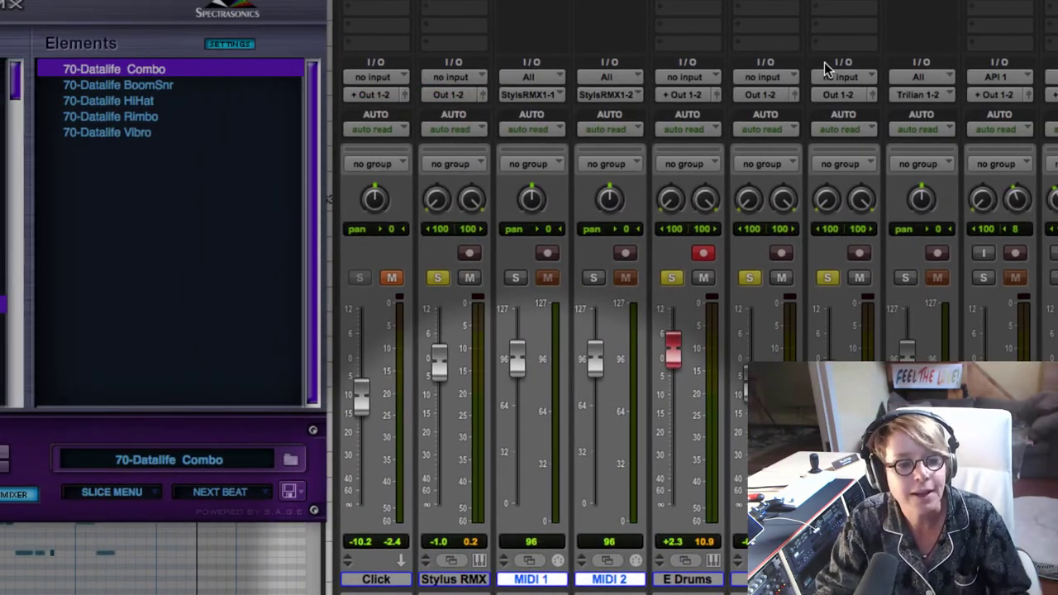
Rename MIDI 1 to 'Tinkly' and MIDI 2 to 'Loop 1'
double_click(380, 578)
text(Tinkly)
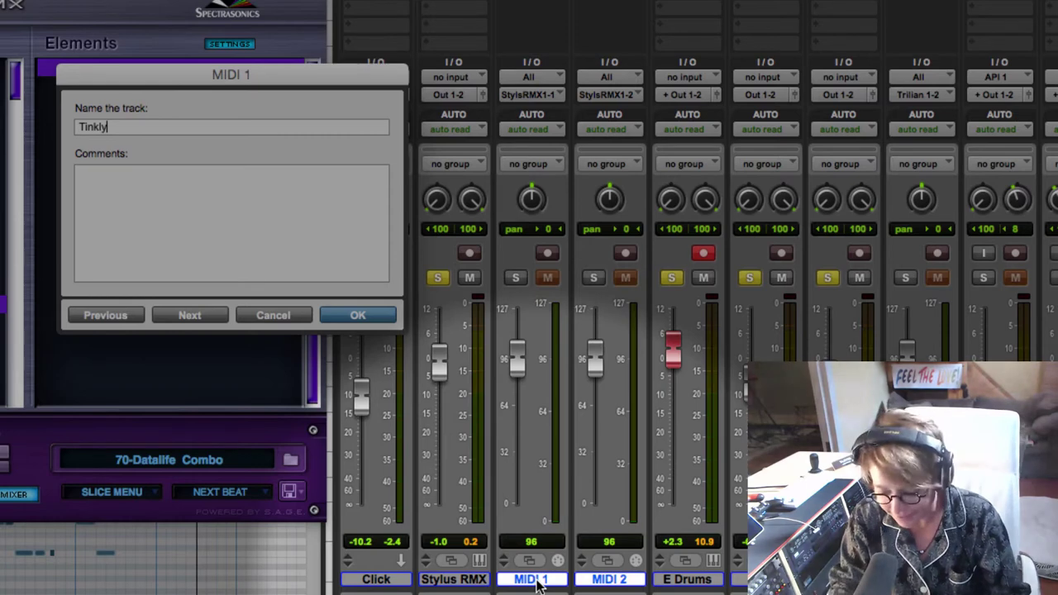
key(Return)
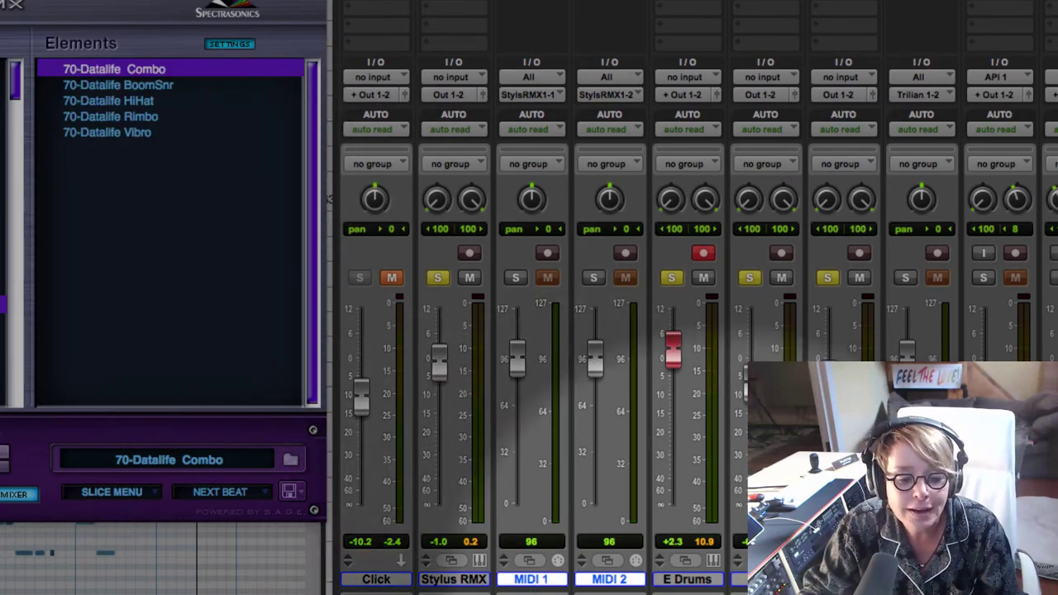
double_click(580, 580)
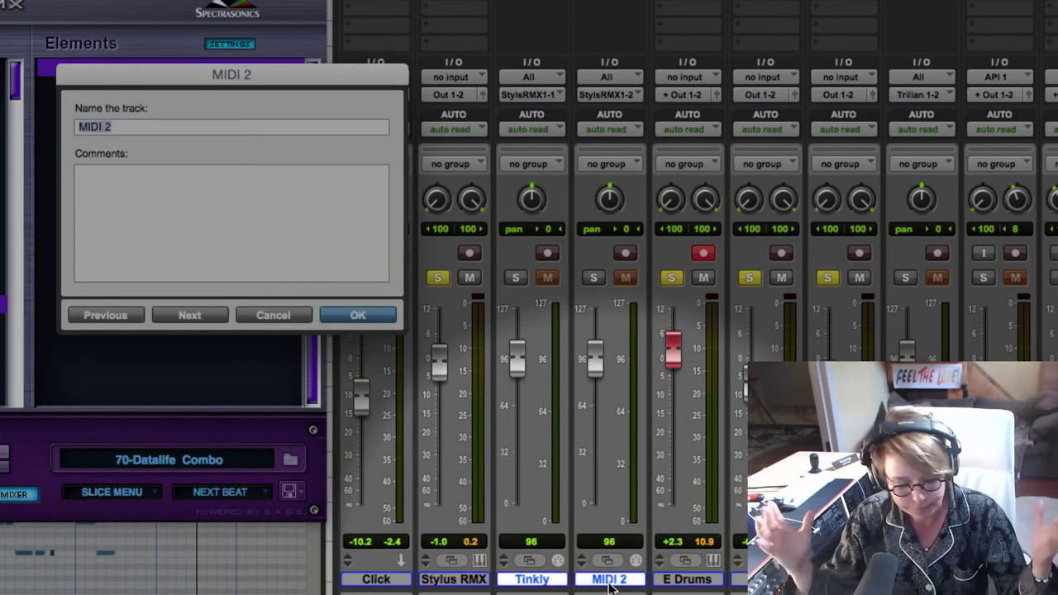
text(Loop 1)
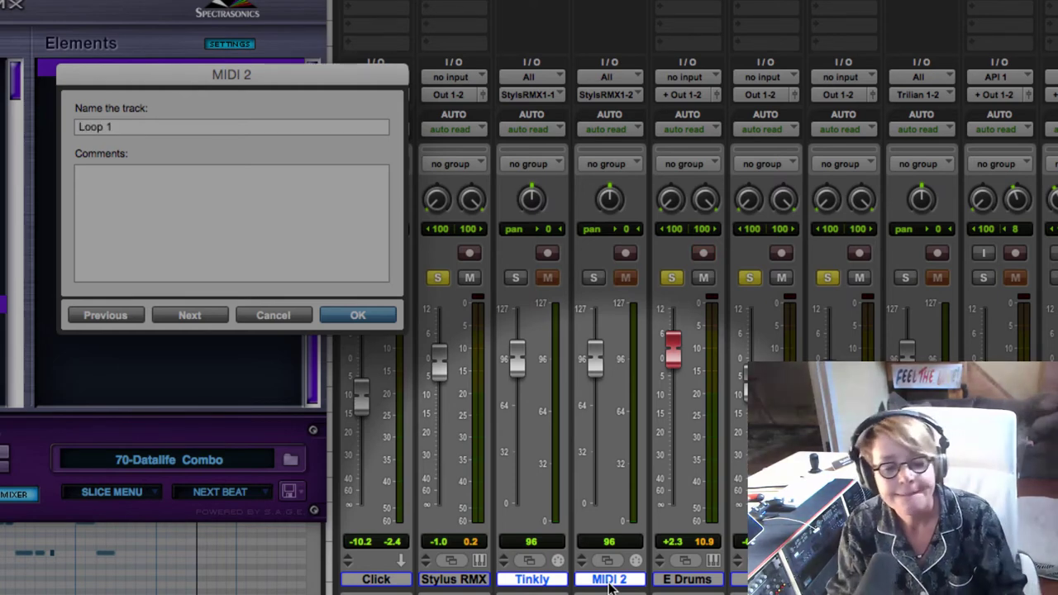
key(Return)
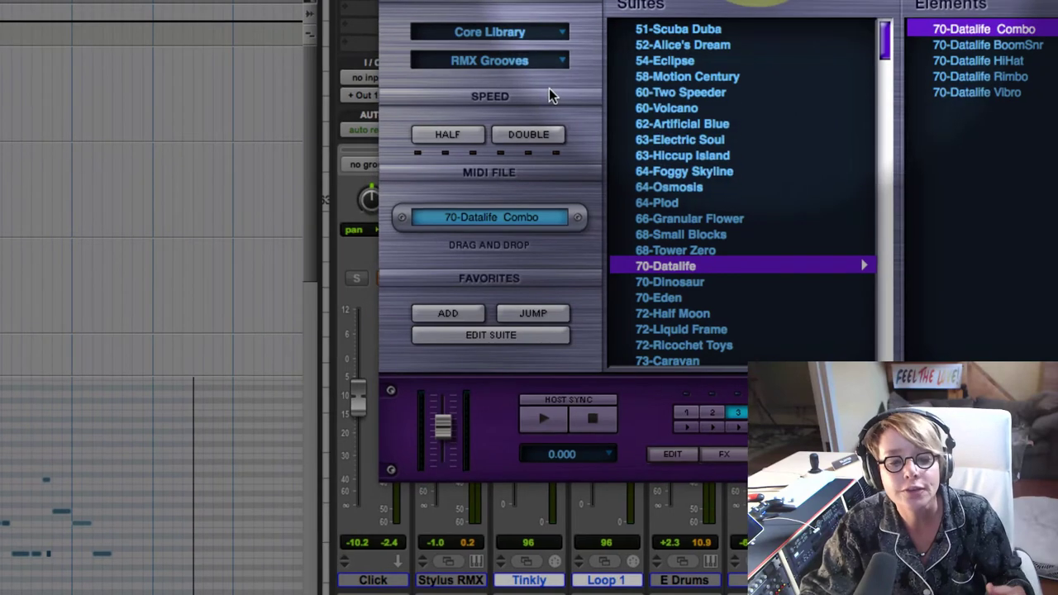
Choose 52-Alice's Dream Illusion 2 for Stylus RMX part 1 and drag its MIDI toward the Edit window
click(688, 424)
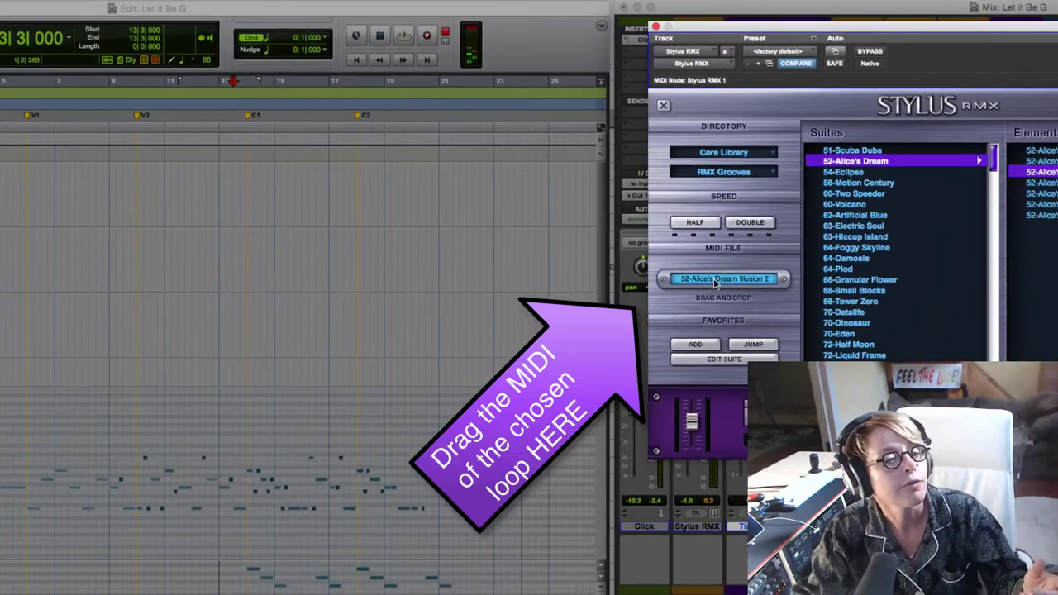
drag(422, 296, 27, 263)
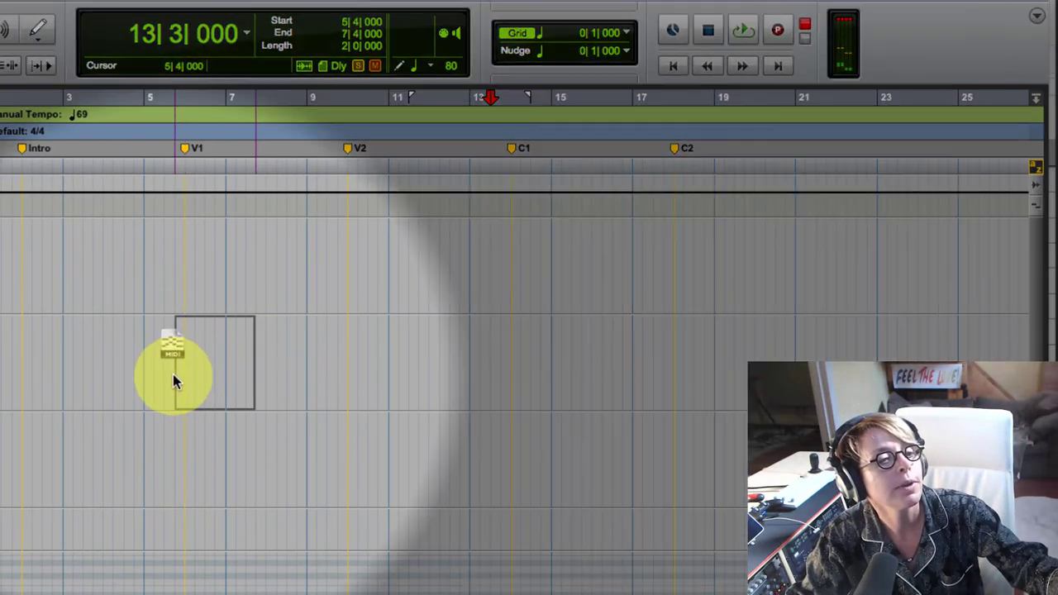
Drop the Alice's Dream MIDI at bar 5 on Tinkly and repeat it into four back-to-back clips
drag(172, 374, 183, 374)
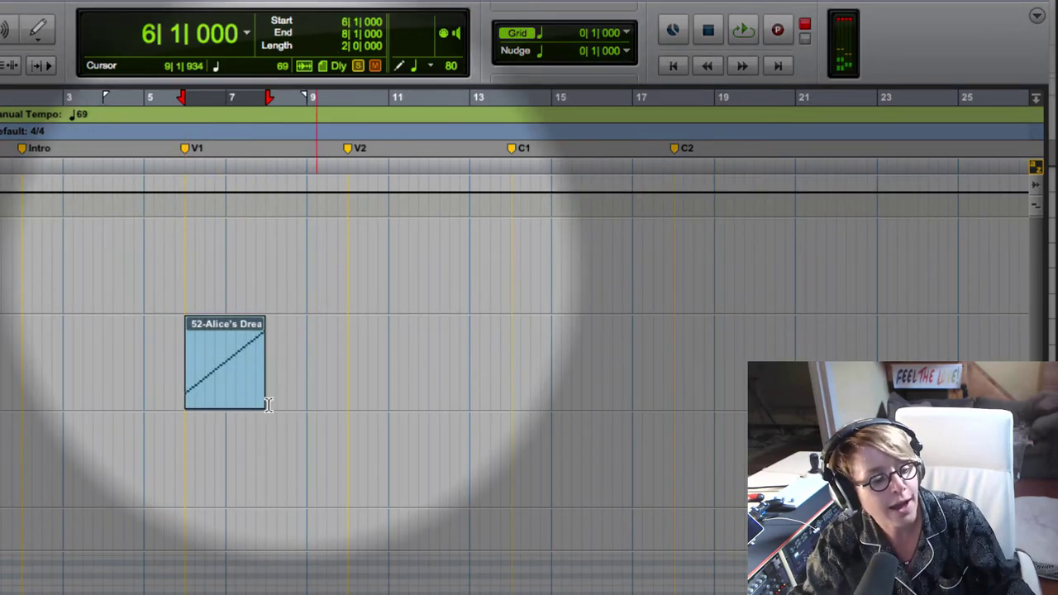
click(218, 368)
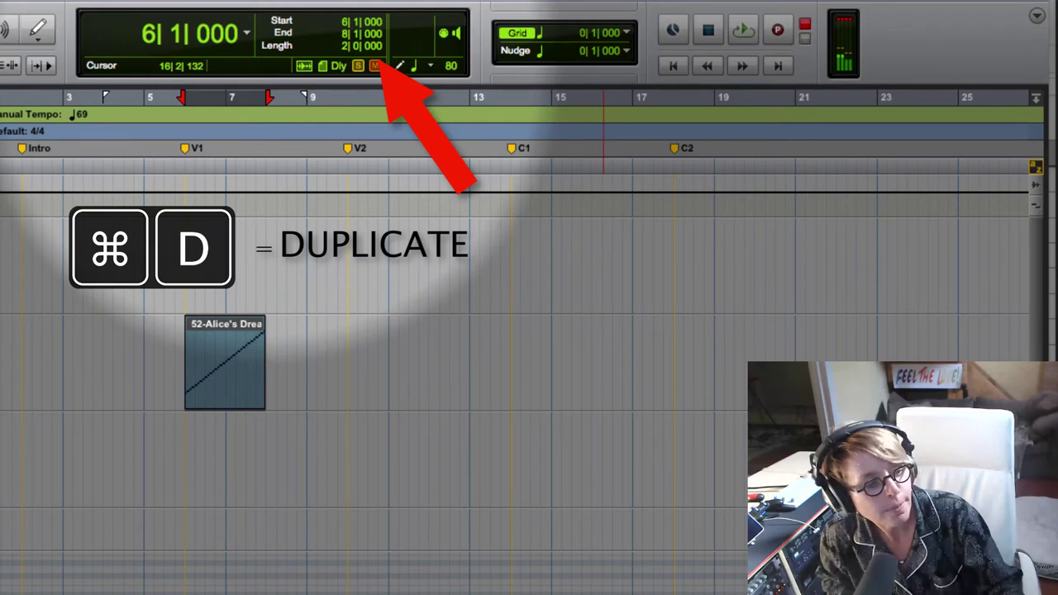
key(super+d)
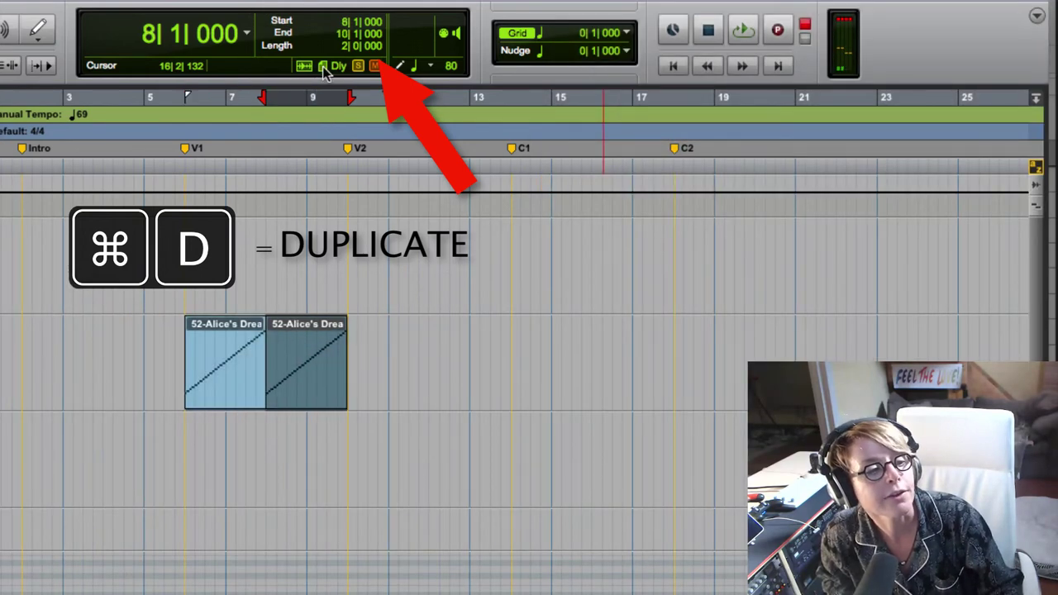
key(super+d)
key(super+d)
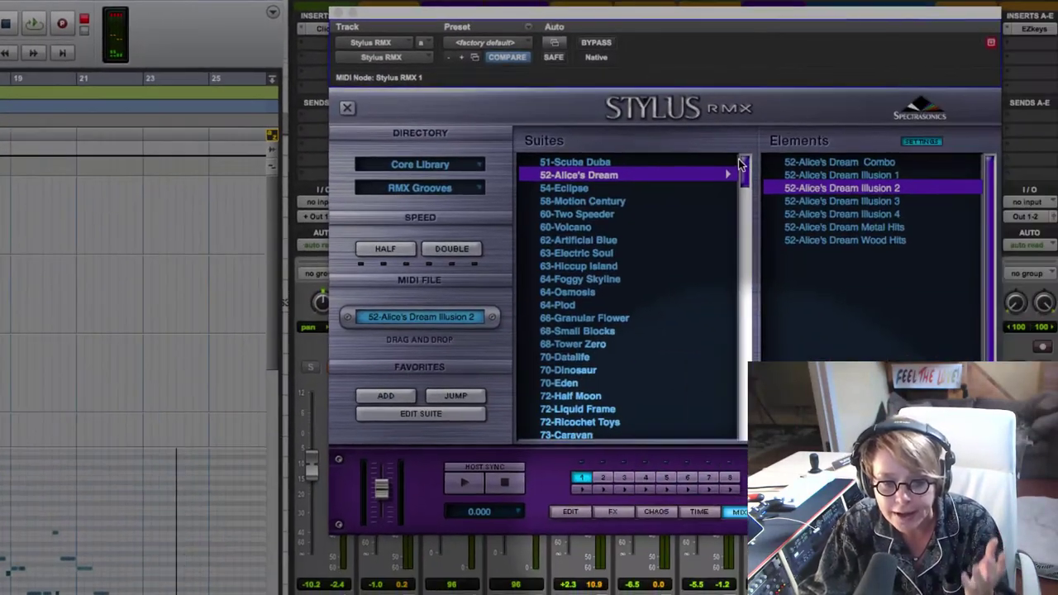
click(669, 504)
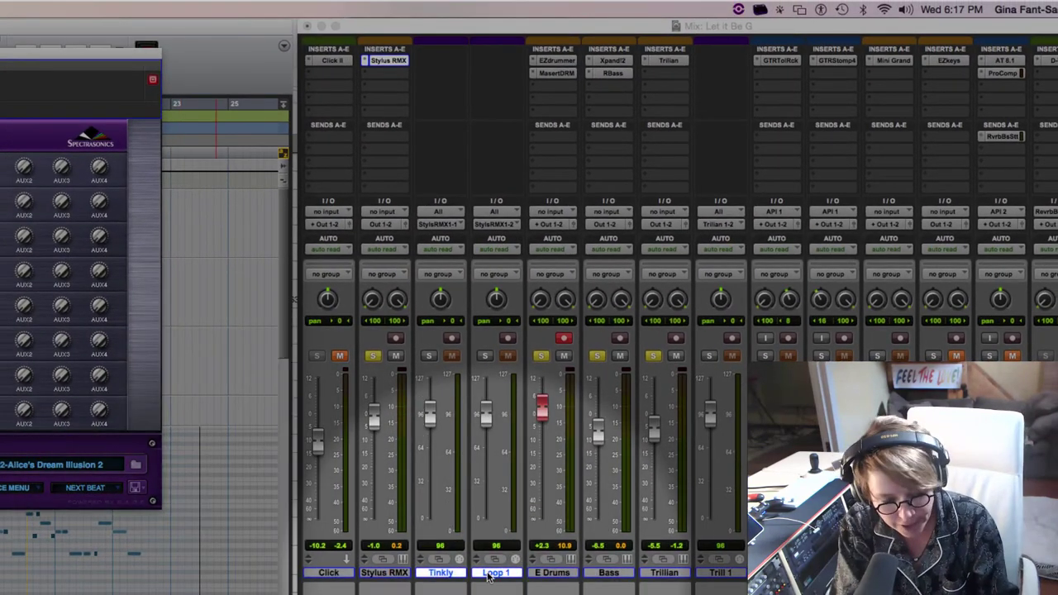
Create one new MIDI track and name it Loop2
key(super+shift+n)
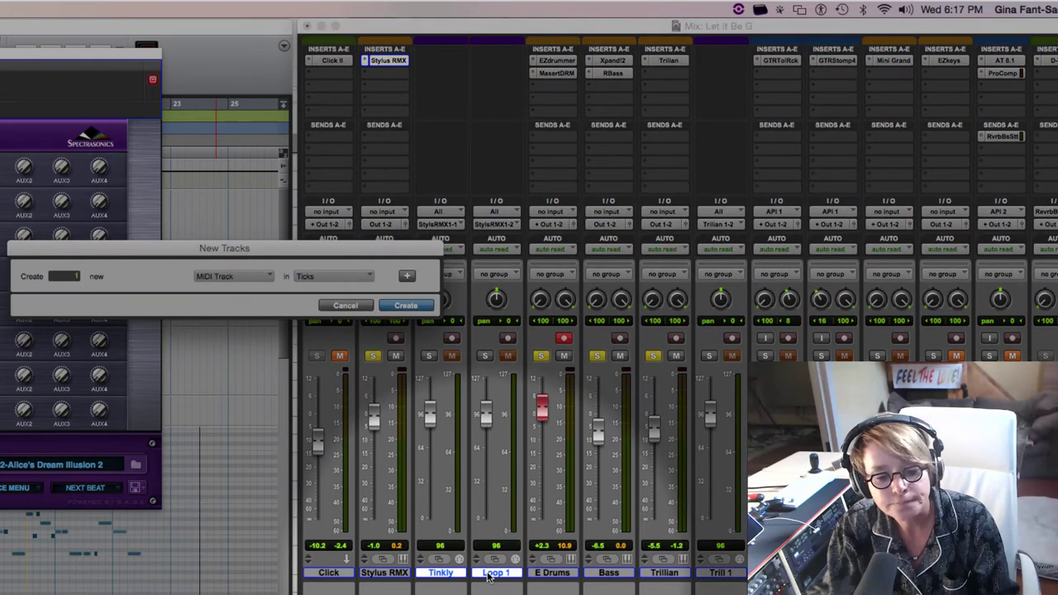
key(Return)
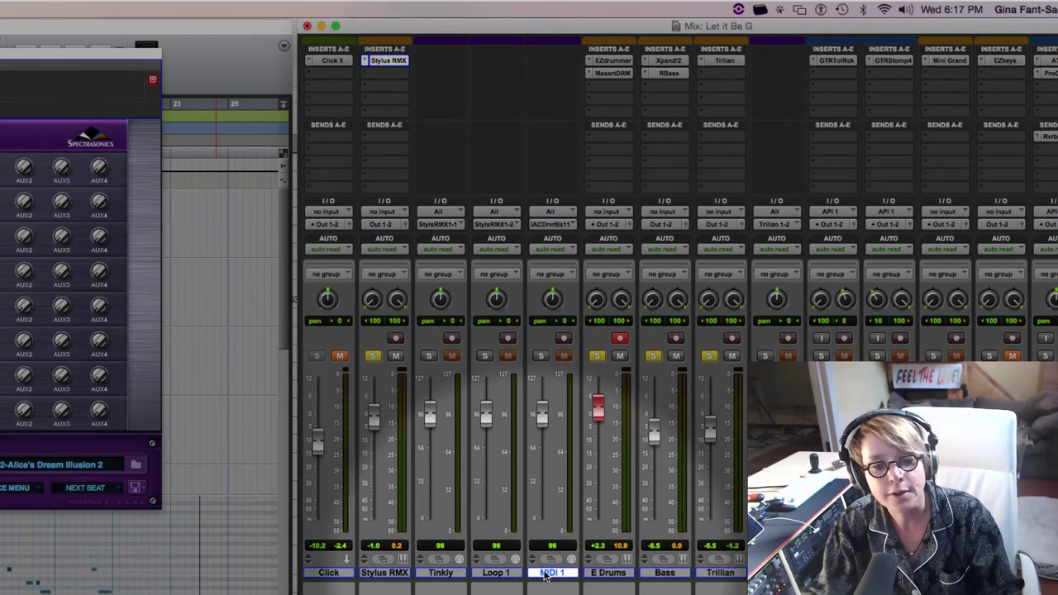
double_click(551, 573)
text(Loop2)
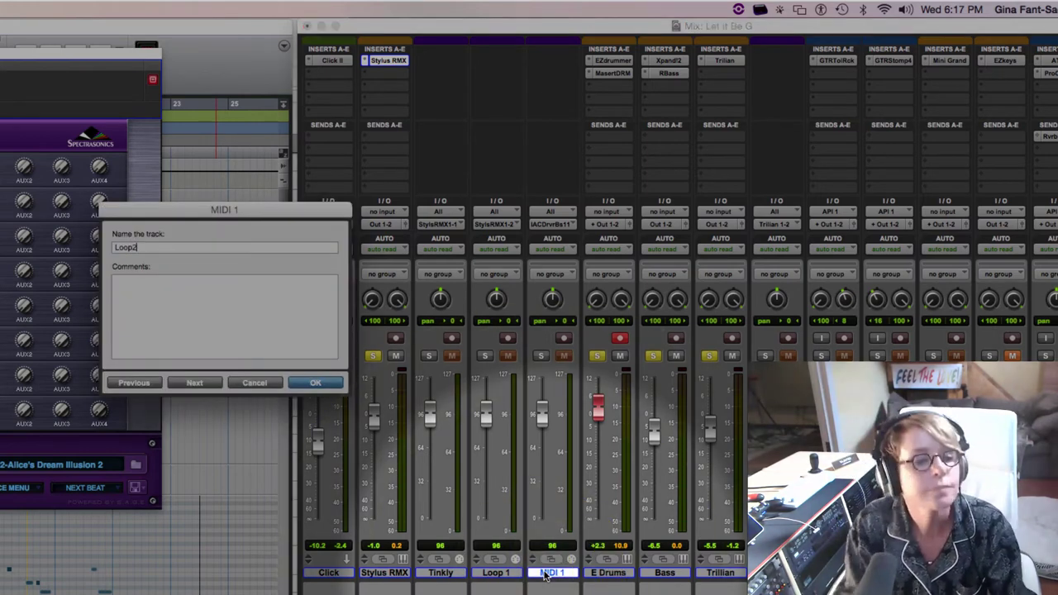
key(Return)
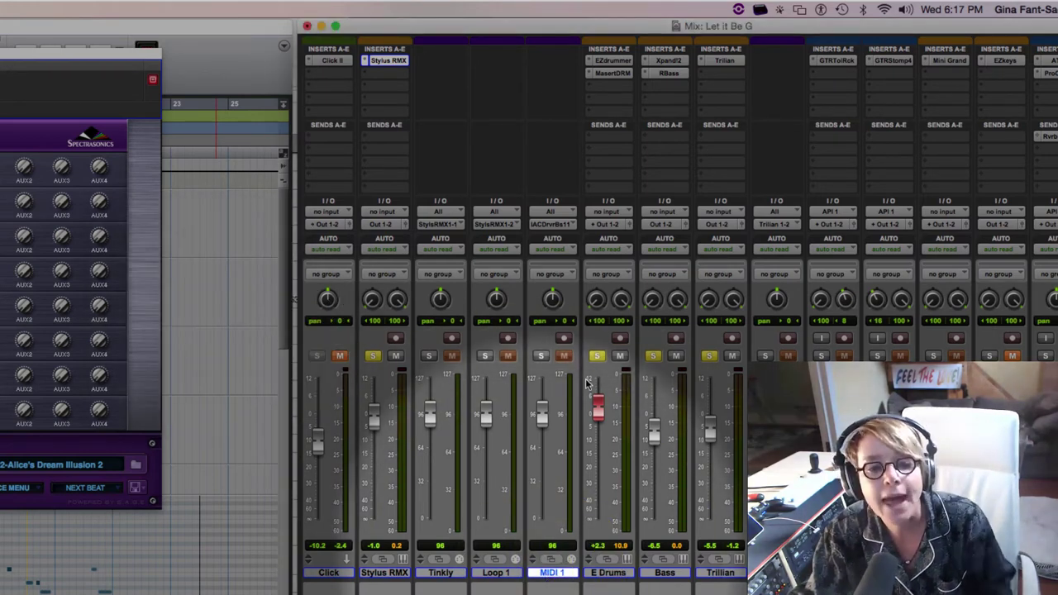
Route Loop2's output to Stylus RMX channel 3
click(555, 223)
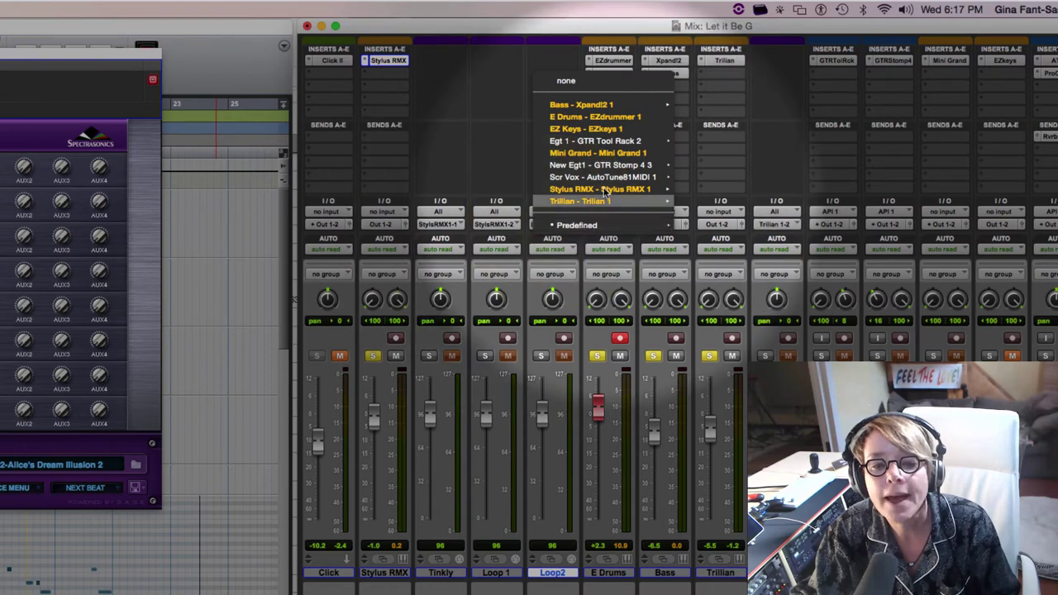
mouse_move(683, 192)
click(705, 216)
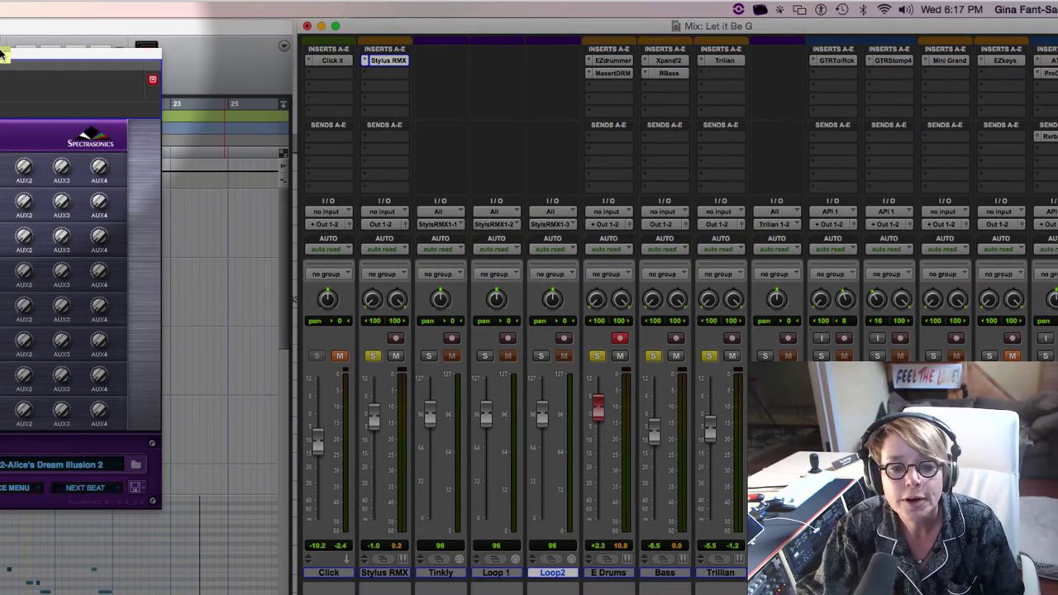
Bring up Stylus RMX and drag part 2's 078-Ice Brushes Remix 3 MIDI to bar 13 on Loop 1
mouse_move(124, 76)
mouse_down()
mouse_move(817, 76)
mouse_move(852, 60)
mouse_move(974, 58)
mouse_up()
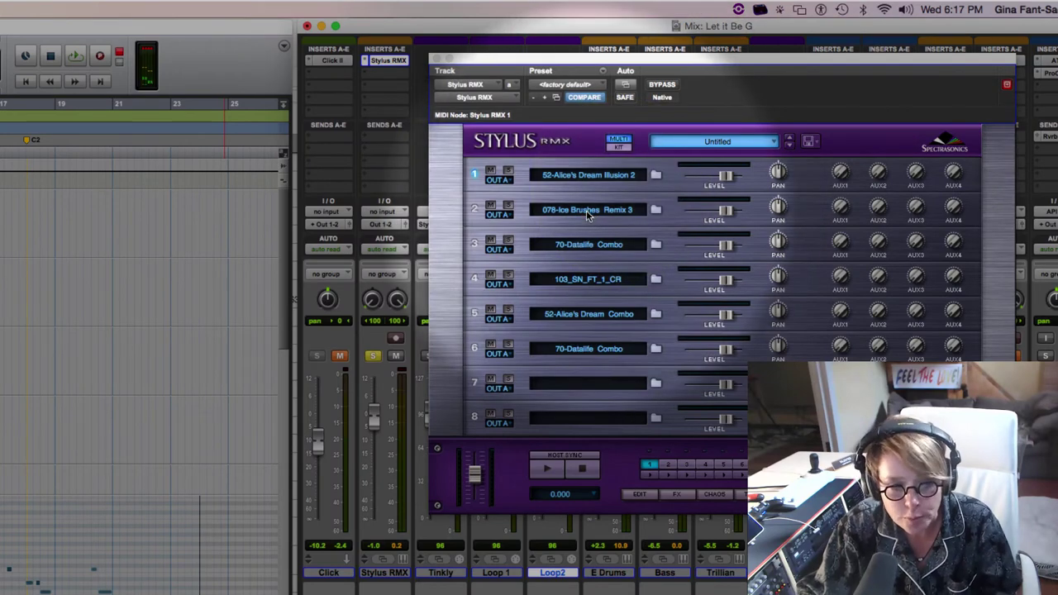
click(586, 210)
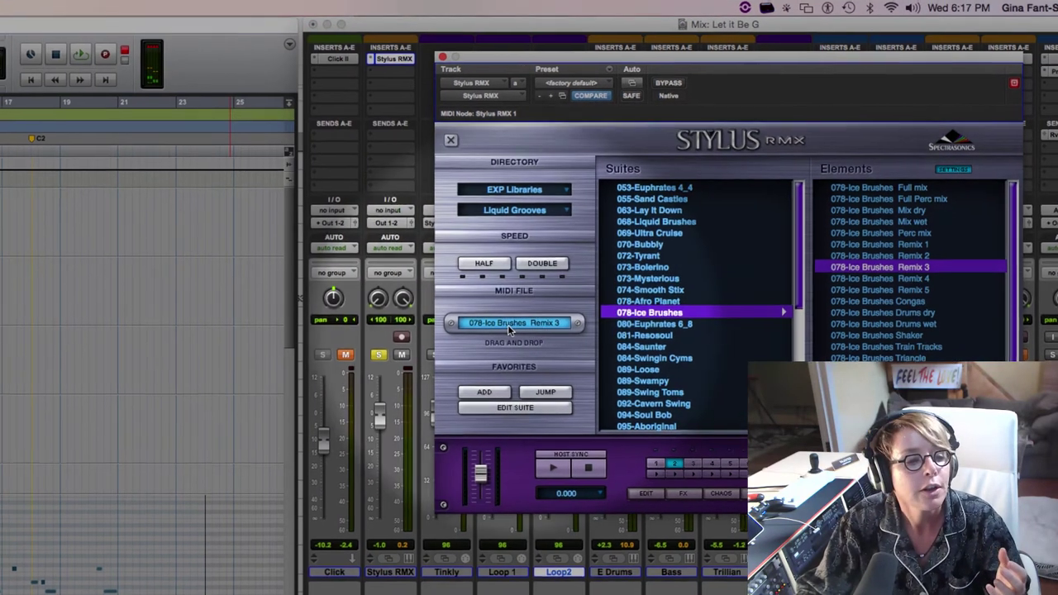
drag(508, 324, 56, 349)
drag(309, 285, 145, 294)
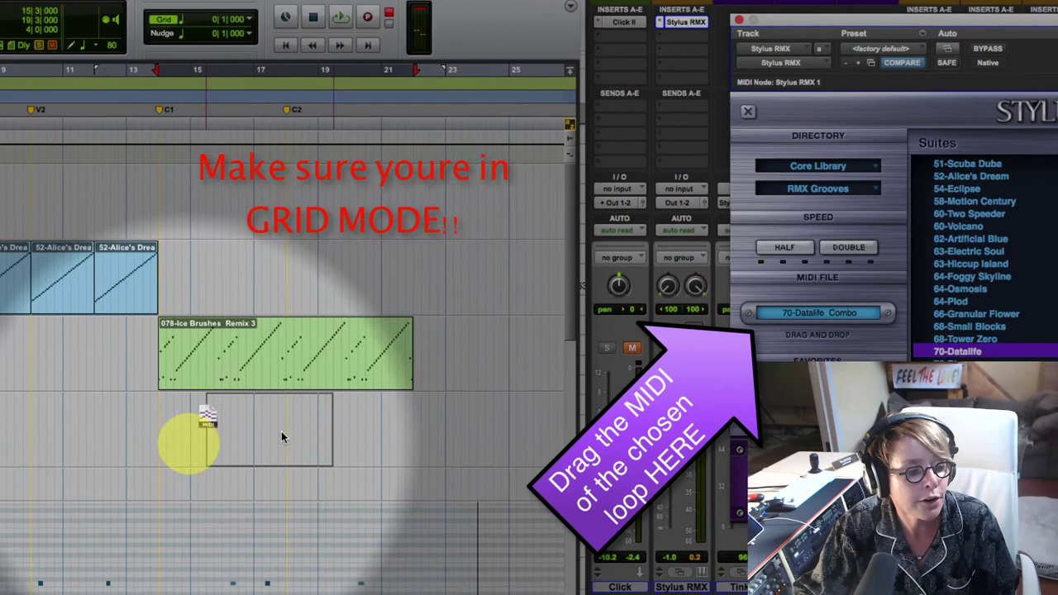
Place 70-Datalife Combo at bar 13 on Loop2, duplicate it once, and unsolo Stylus RMX
drag(281, 432, 160, 448)
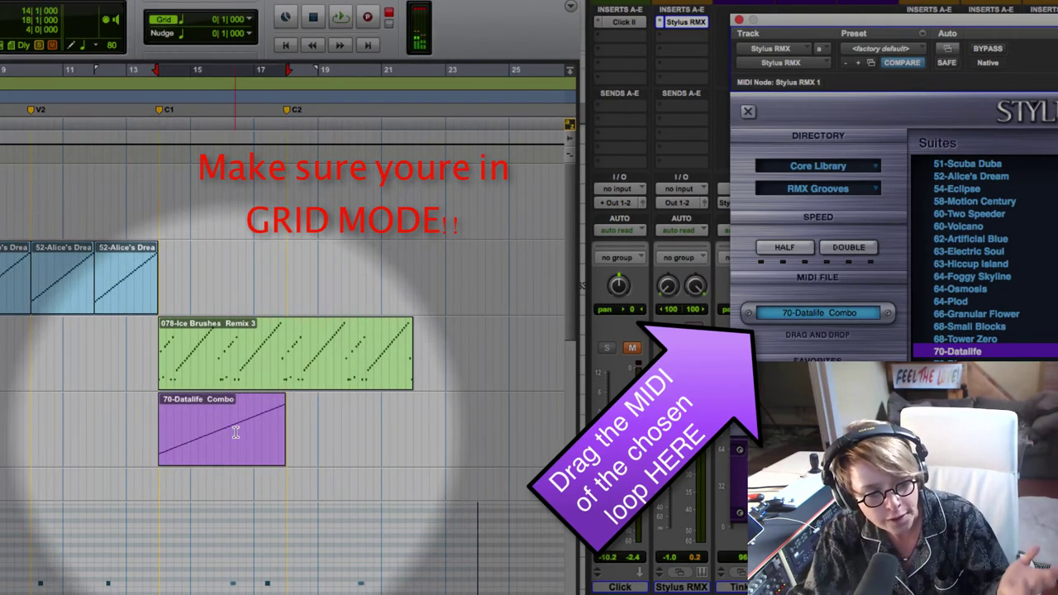
click(230, 429)
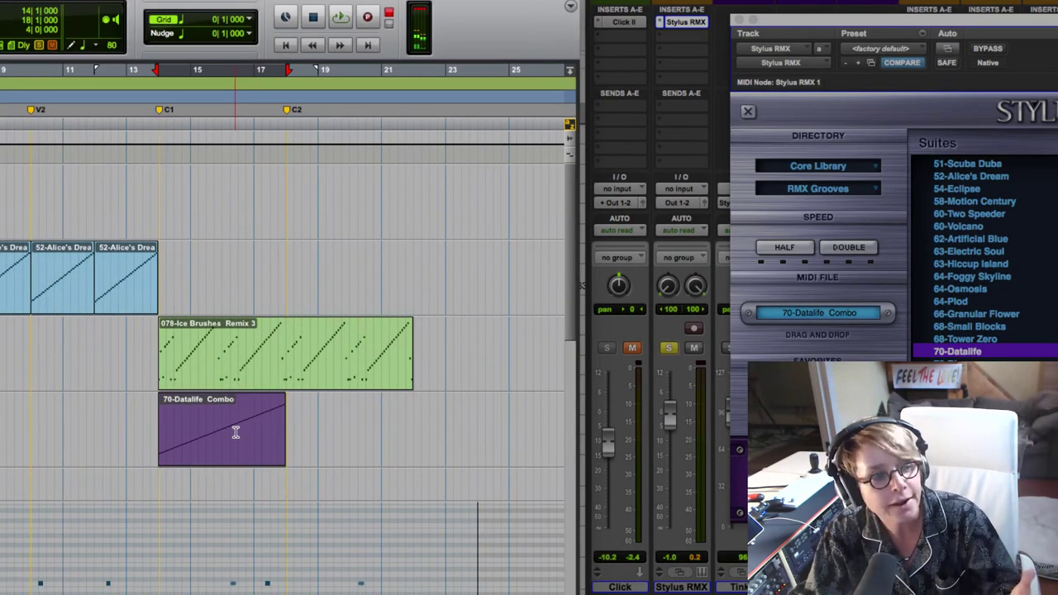
click(203, 397)
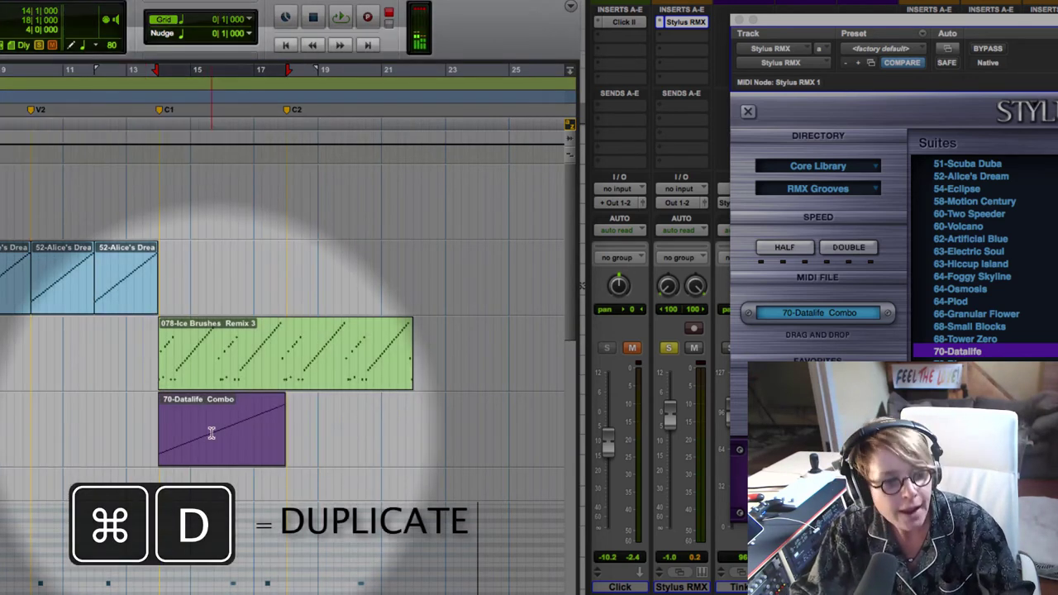
key(super+d)
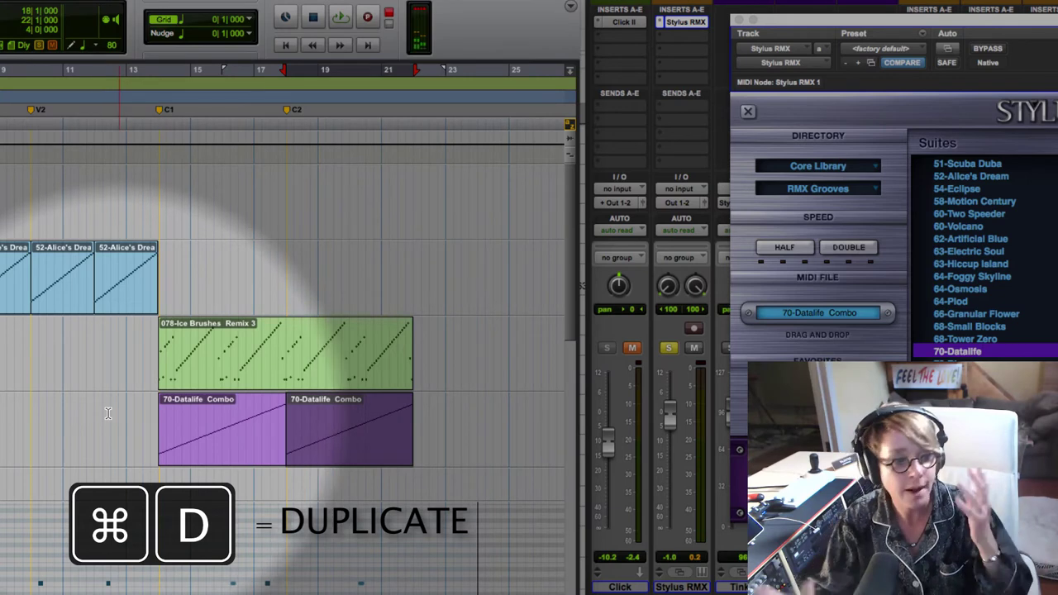
click(116, 415)
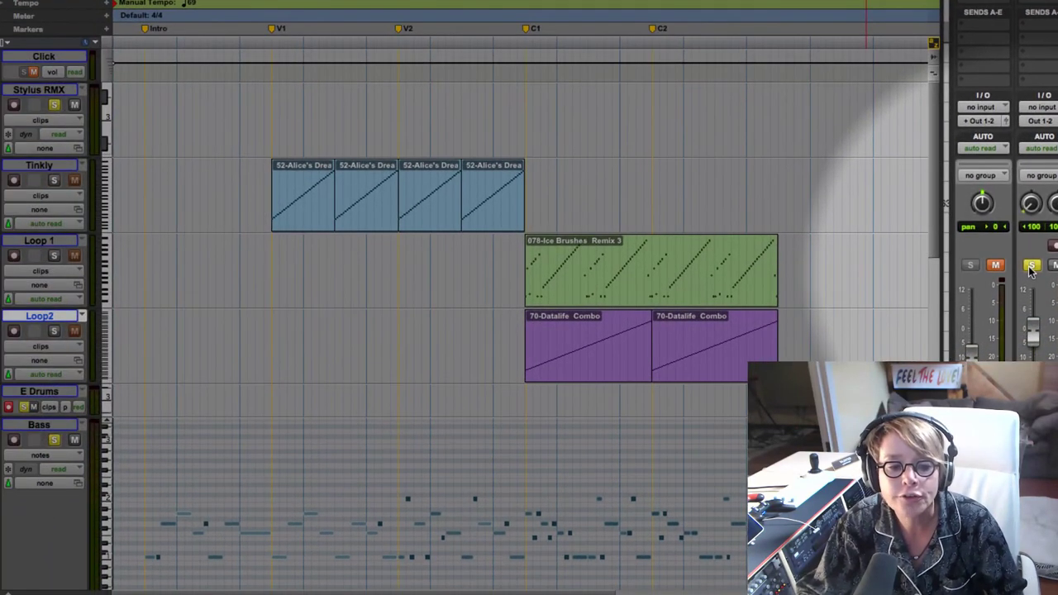
click(1031, 266)
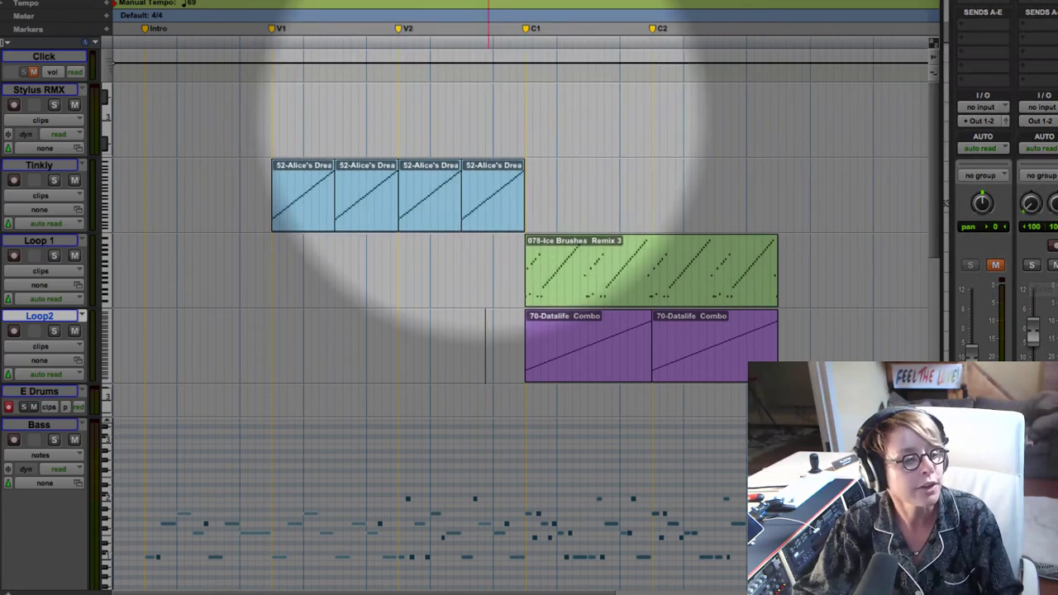
Set the play start at the Intro on Tinkly and play the arrangement through the C1 chorus
key(space)
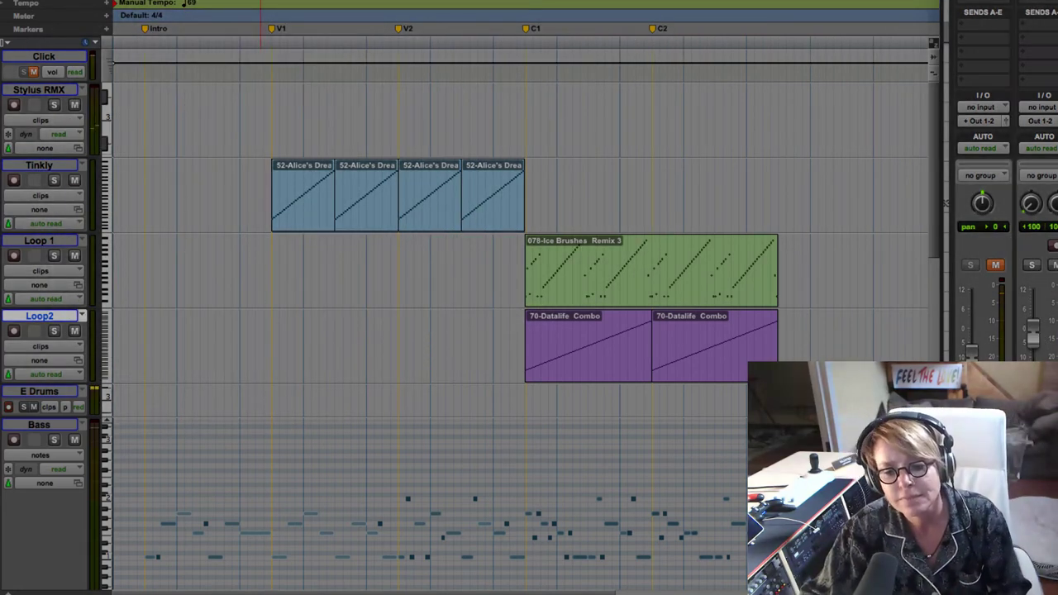
click(266, 199)
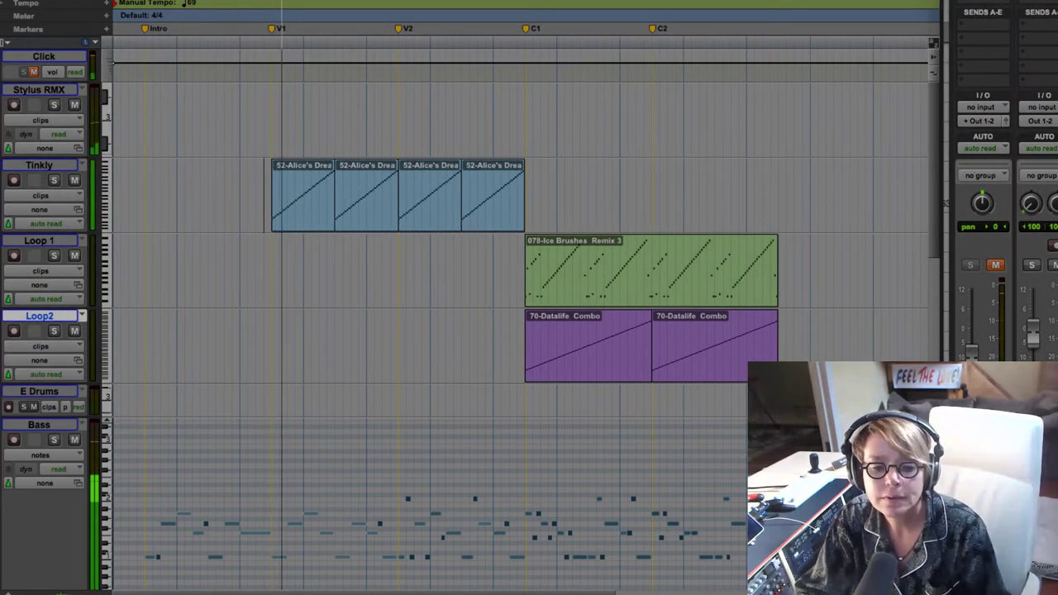
key(space)
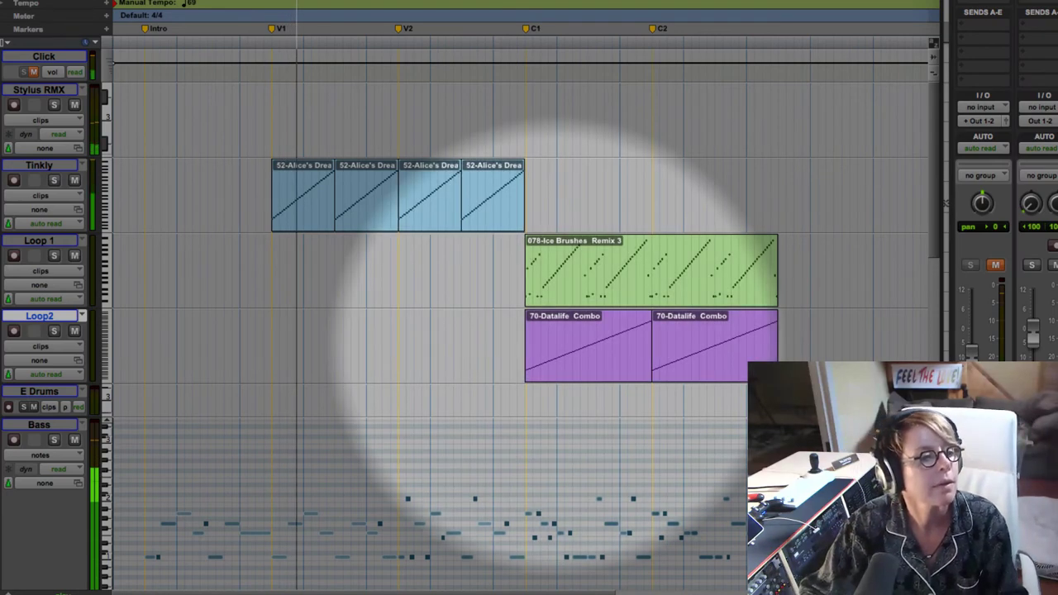
click(137, 207)
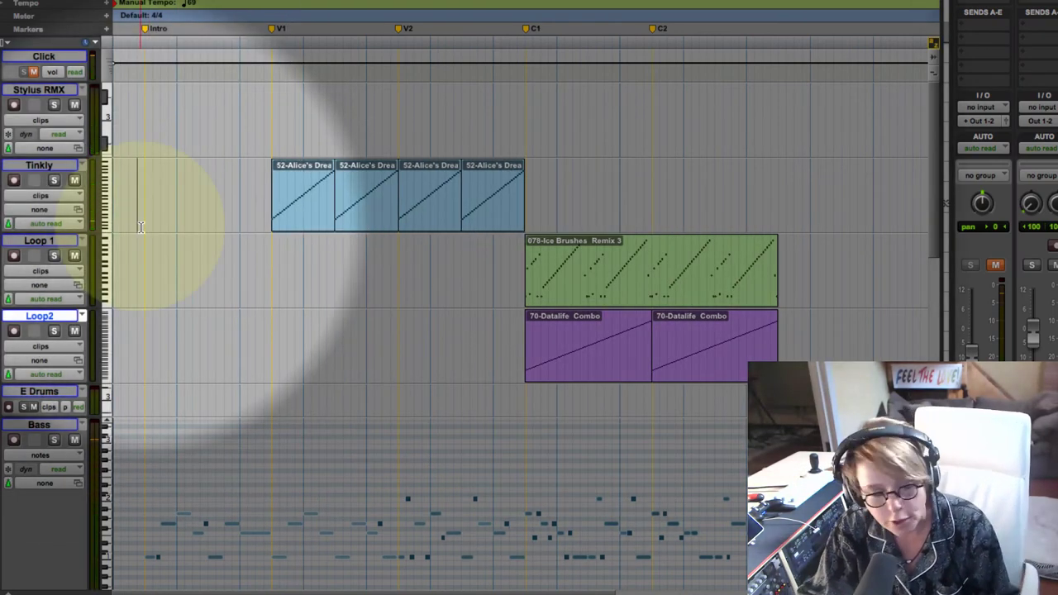
key(space)
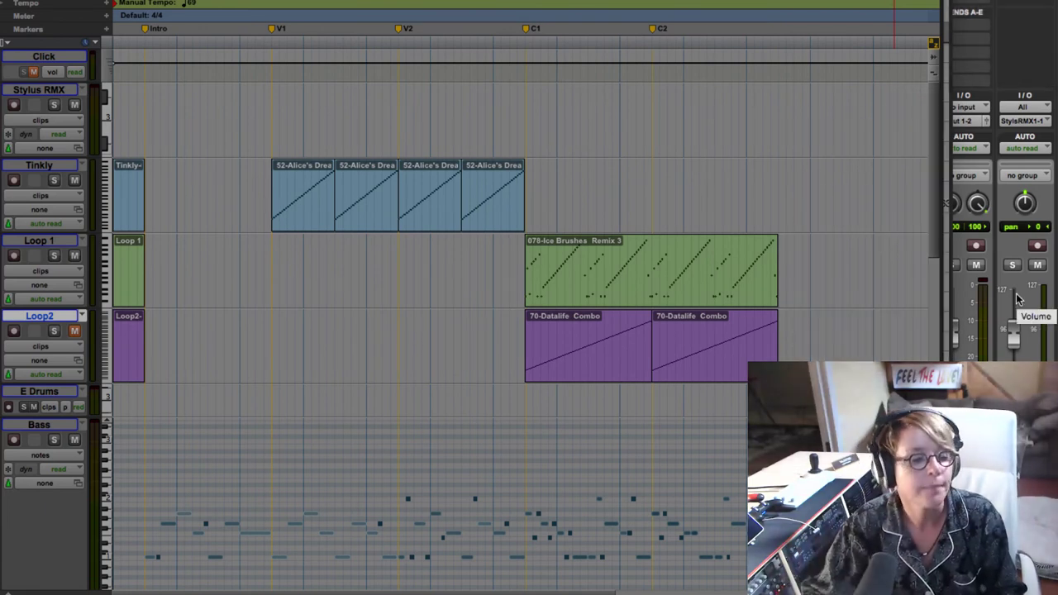
key(space)
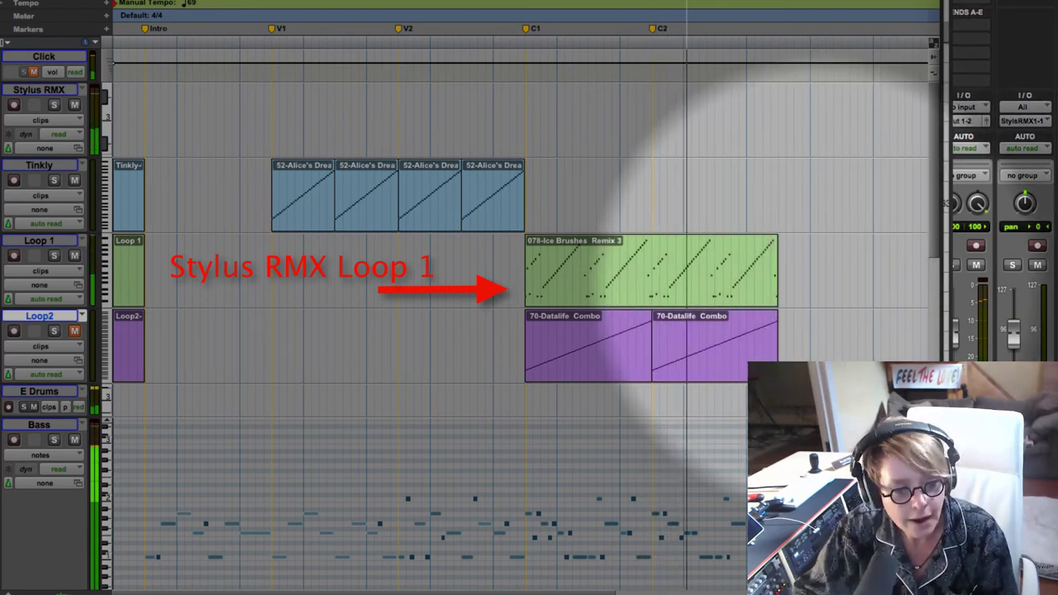
Play over the chorus loops, solo Loop 1 and Loop2, then stop playback
key(space)
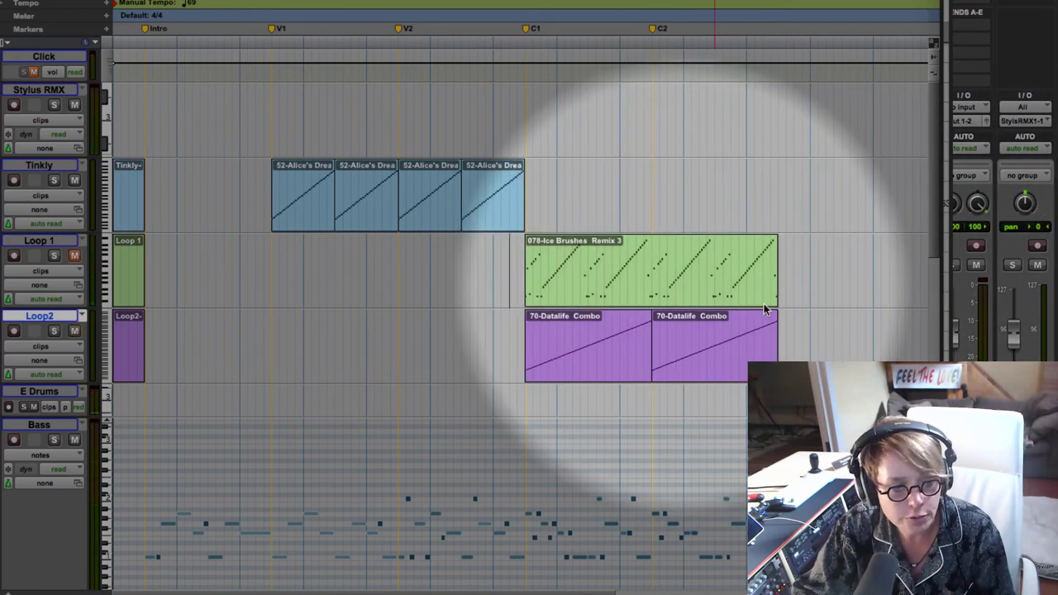
key(space)
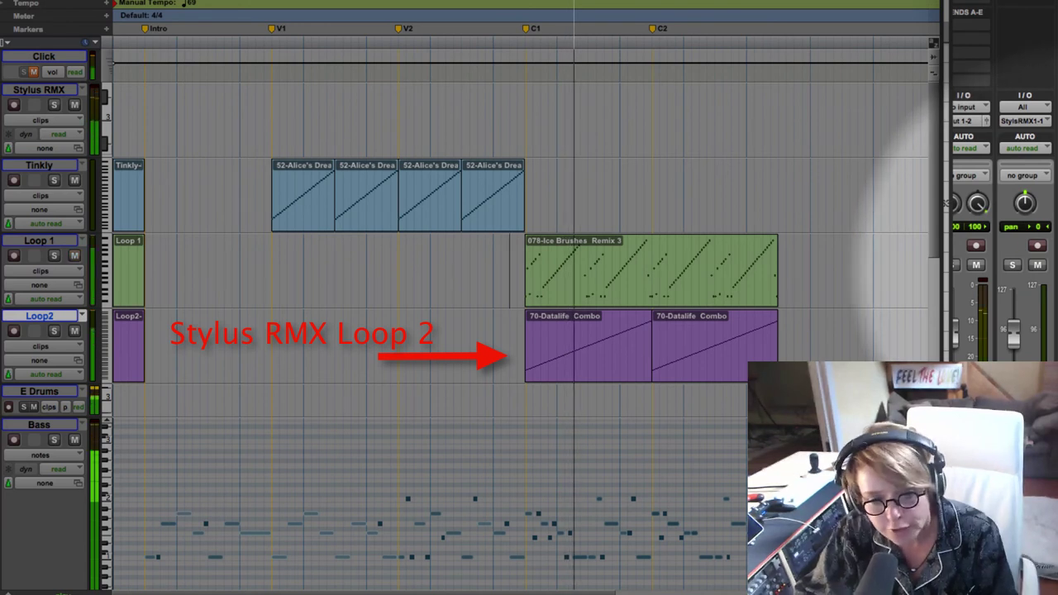
key(shift+s)
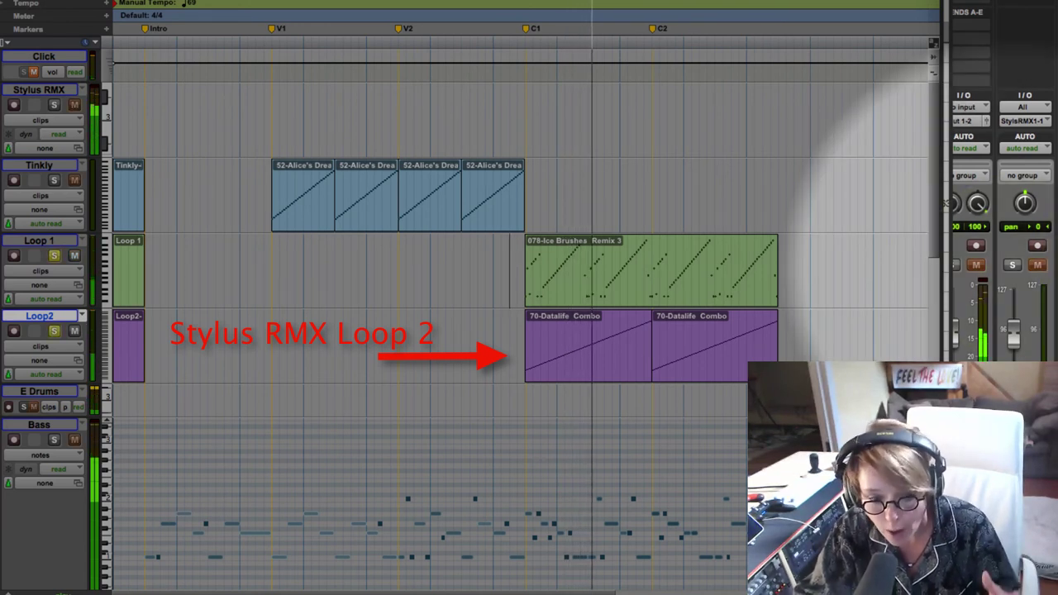
key(space)
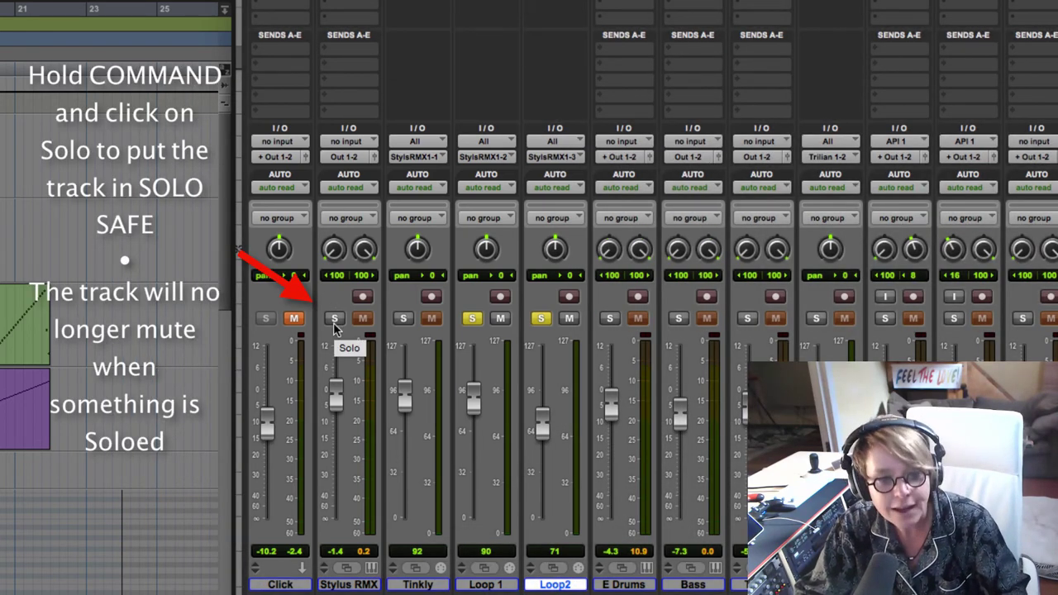
Make Stylus RMX solo safe and unsolo Loop 1, leaving only Loop2 soloed
super+click(334, 324)
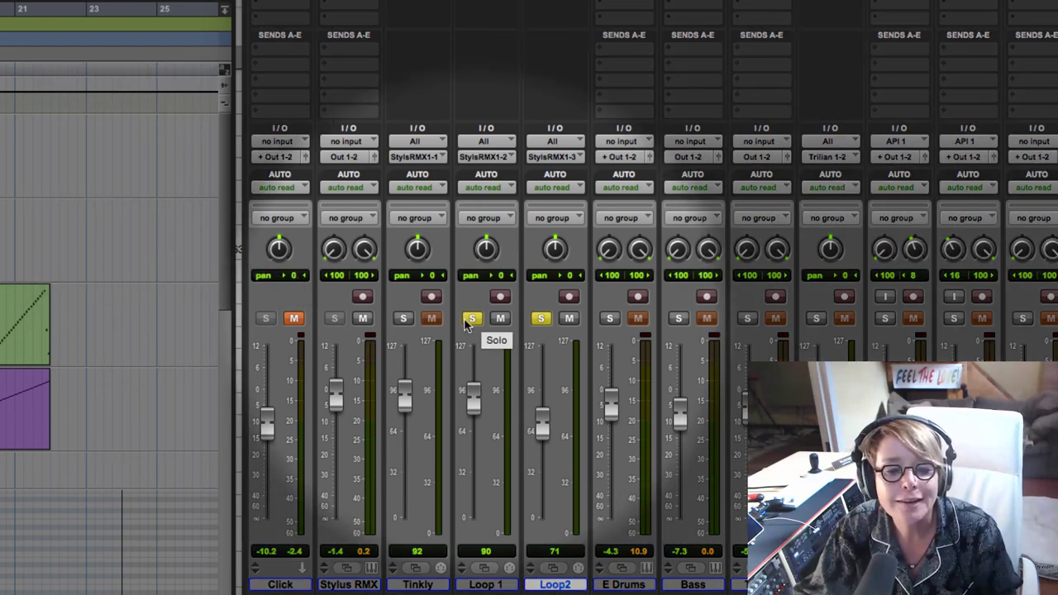
click(473, 319)
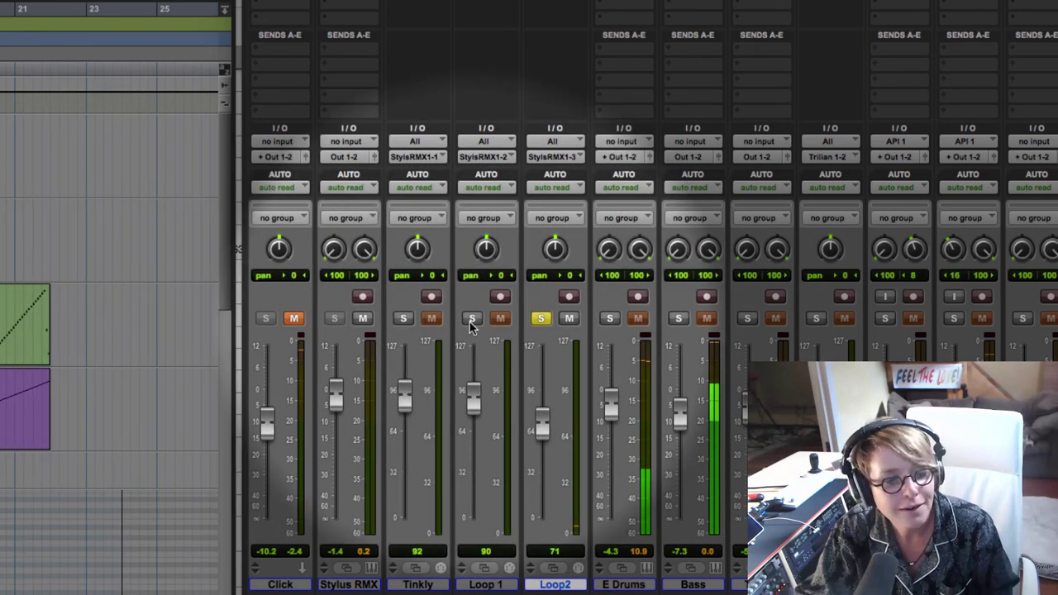
Re-solo Loop 1, raise both loop faders to about 98, and pan Loop 1 left 37, Loop2 right 17
click(473, 319)
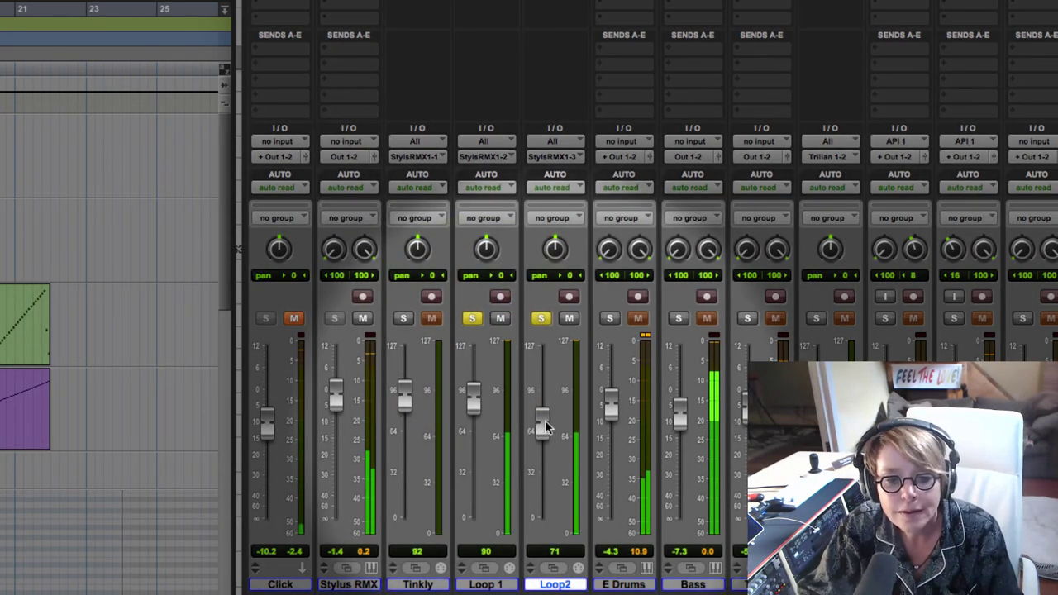
drag(541, 423, 541, 390)
drag(556, 248, 555, 195)
drag(486, 249, 480, 302)
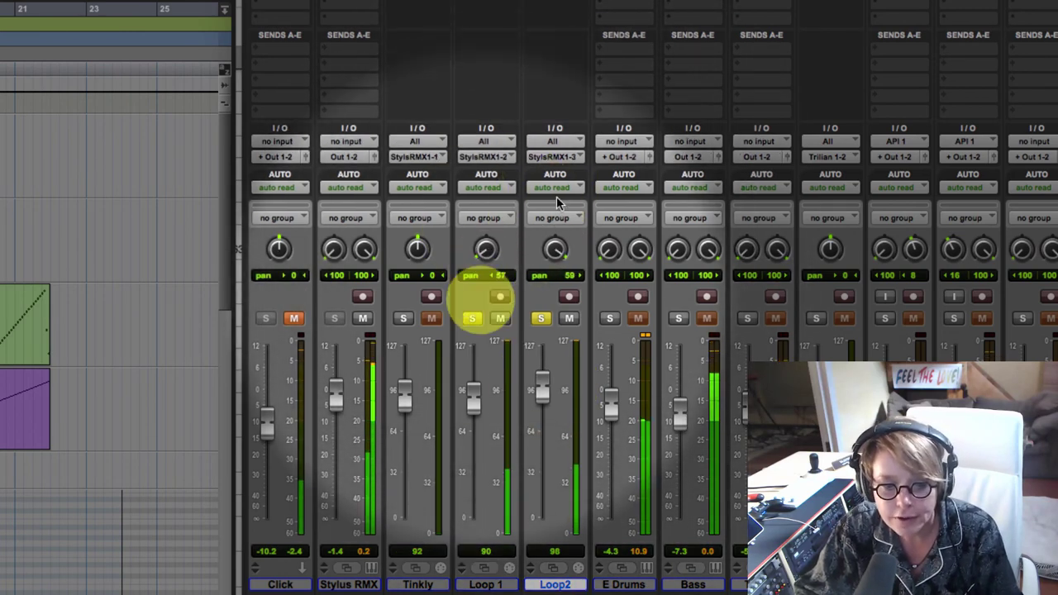
drag(473, 407, 476, 403)
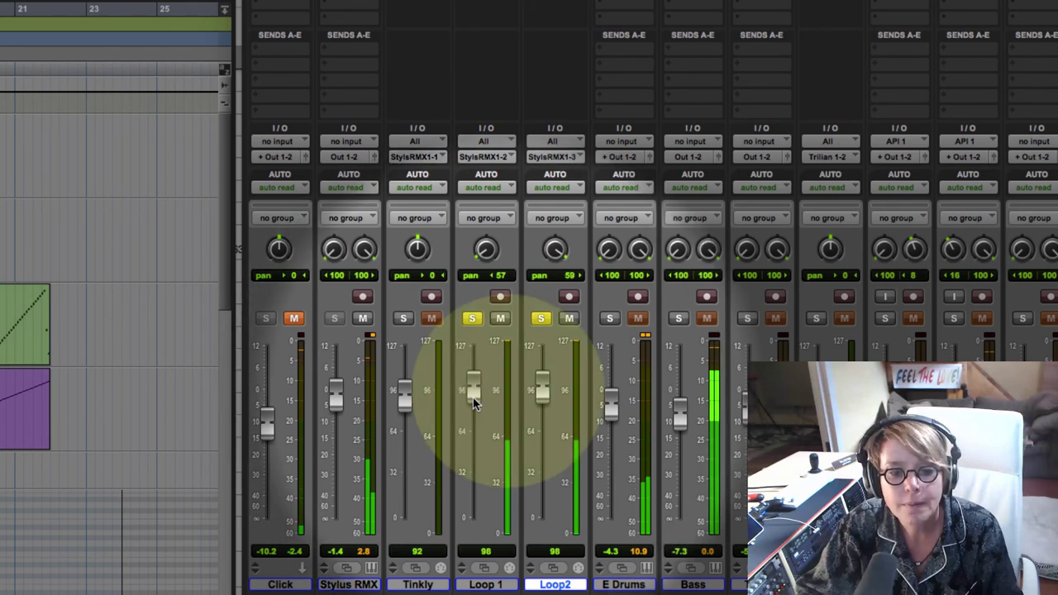
drag(486, 249, 472, 366)
drag(555, 250, 501, 305)
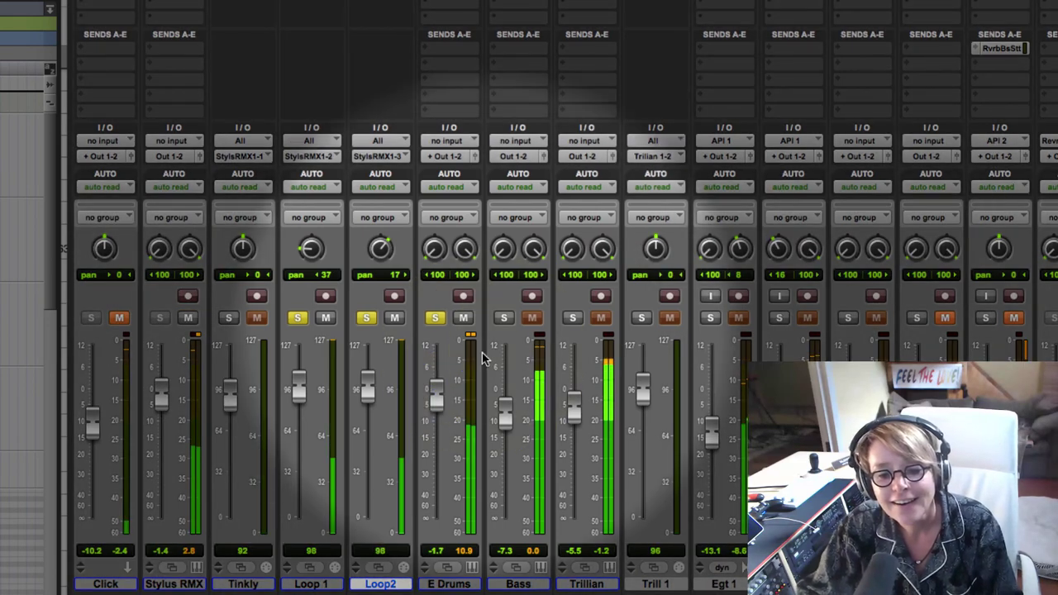
Solo Bass and Trillian, turn Bass up to -3.3 and lower E Drums to -3.8
click(504, 317)
click(572, 318)
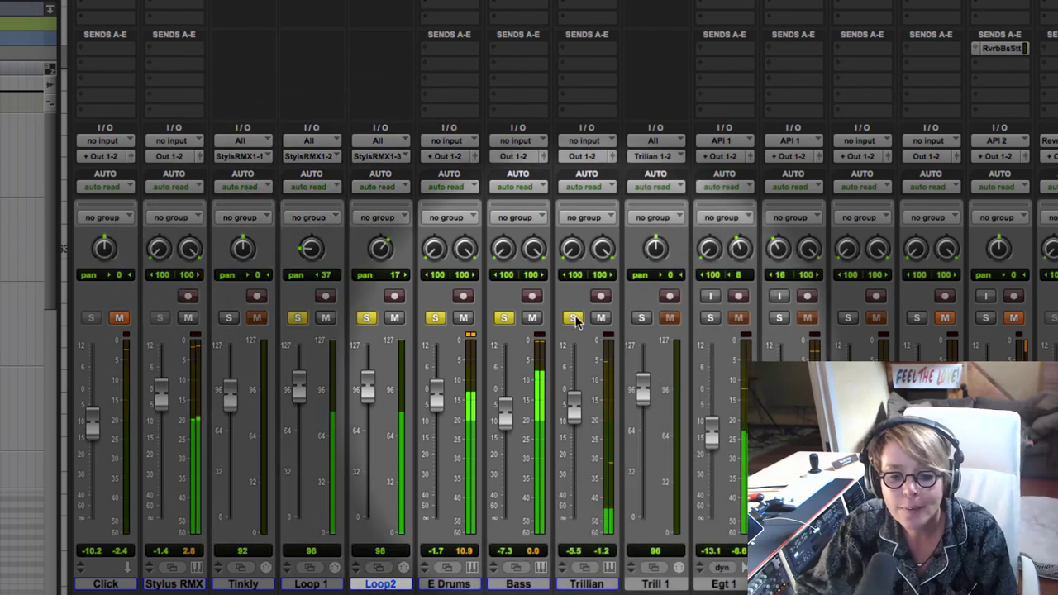
drag(504, 410, 505, 403)
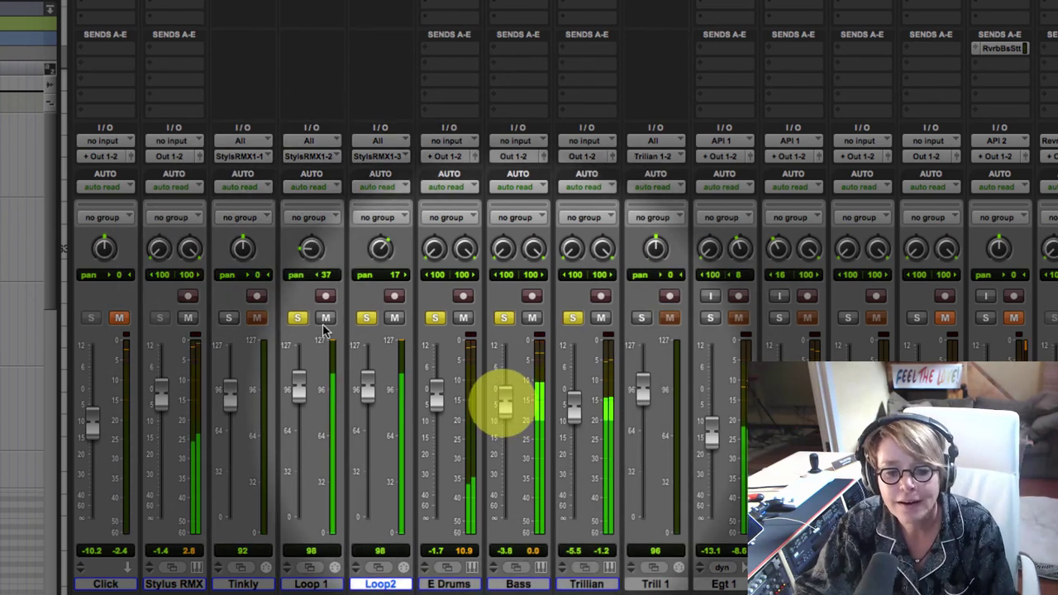
drag(437, 397, 437, 402)
Set Loop 1's volume to 85 and Loop2's to 73, widening Loop2's pan to 28
click(367, 389)
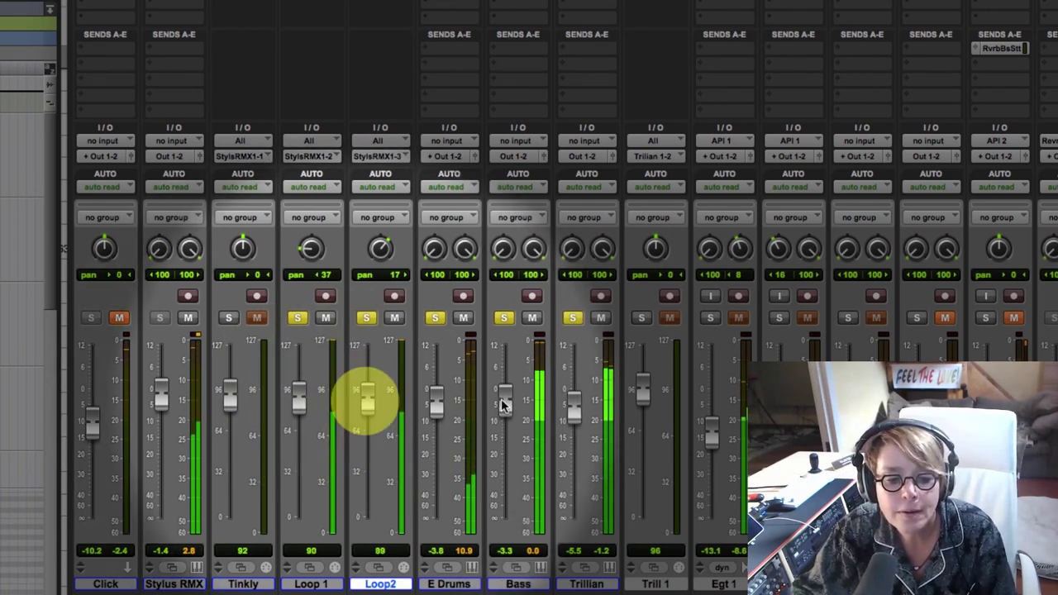
click(298, 405)
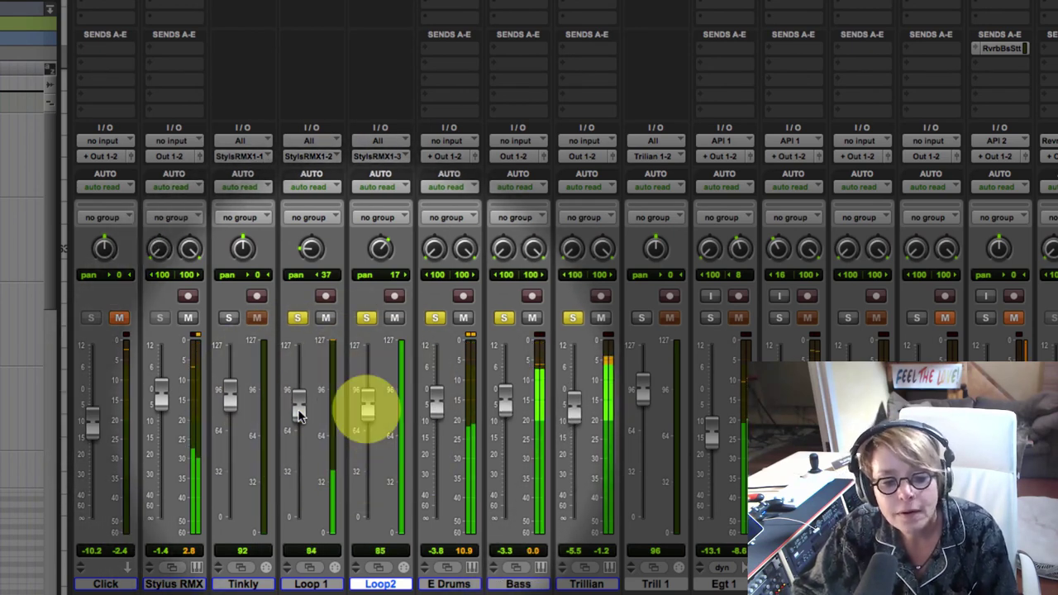
mouse_move(368, 407)
mouse_down()
mouse_move(366, 434)
mouse_move(368, 415)
mouse_move(366, 425)
mouse_up()
click(299, 406)
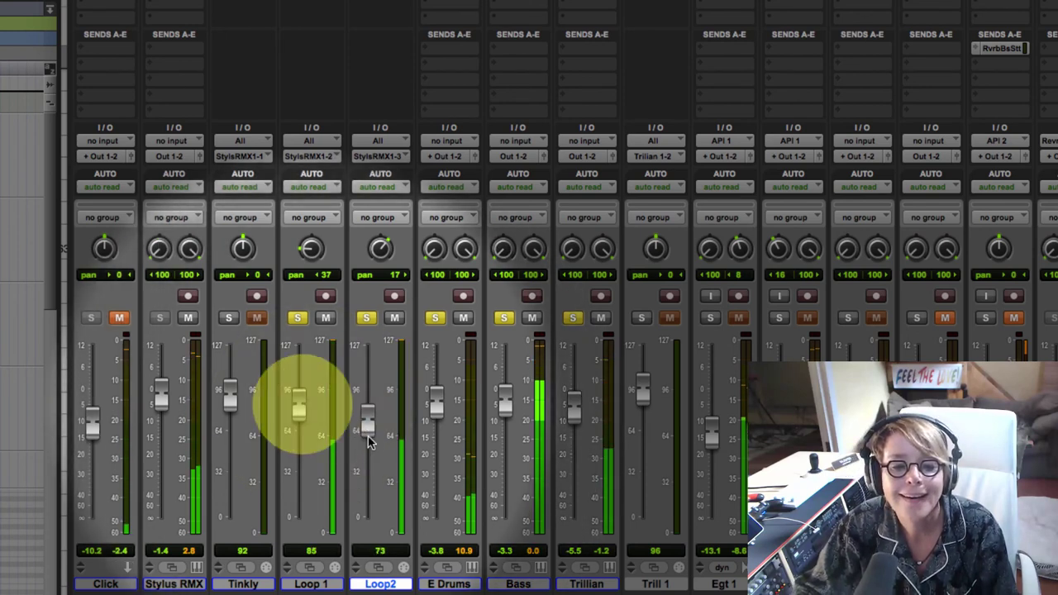
drag(381, 248, 380, 240)
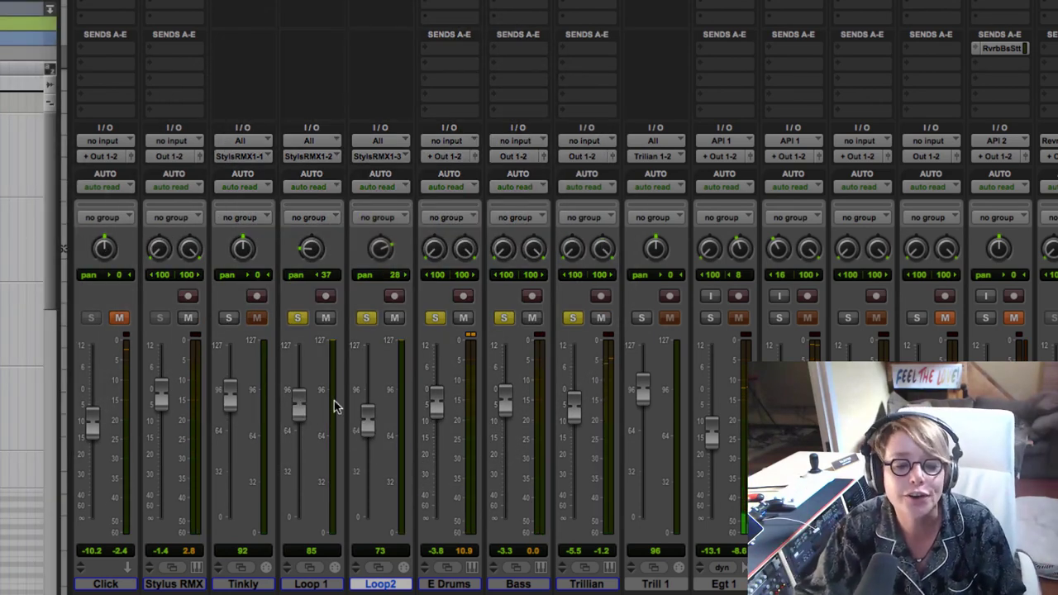
Clear every solo in the mixer so the Tinkly, Loop 1 and Loop2 tracks play together
alt+click(298, 318)
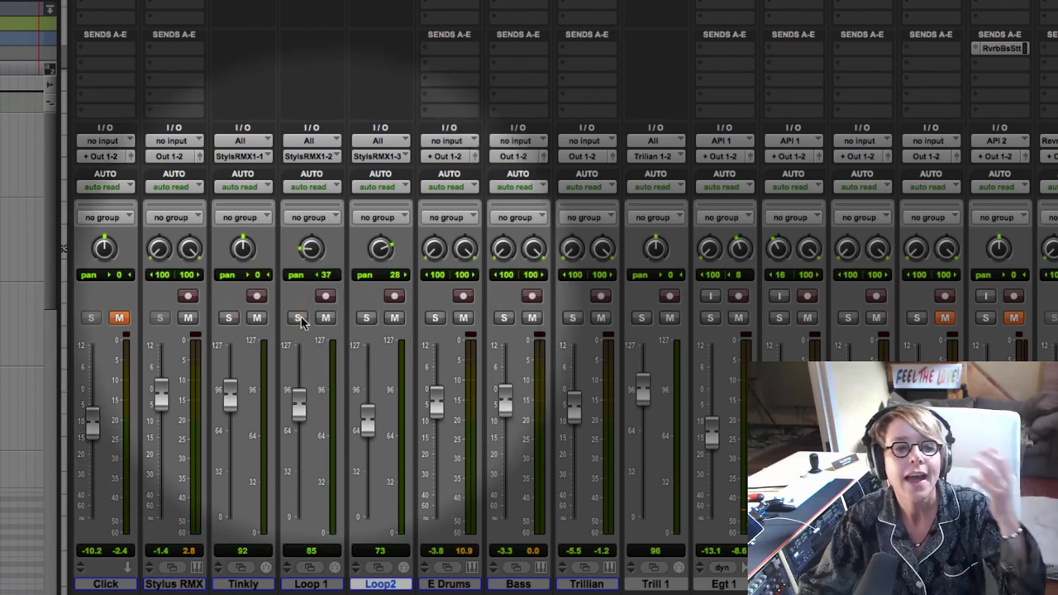